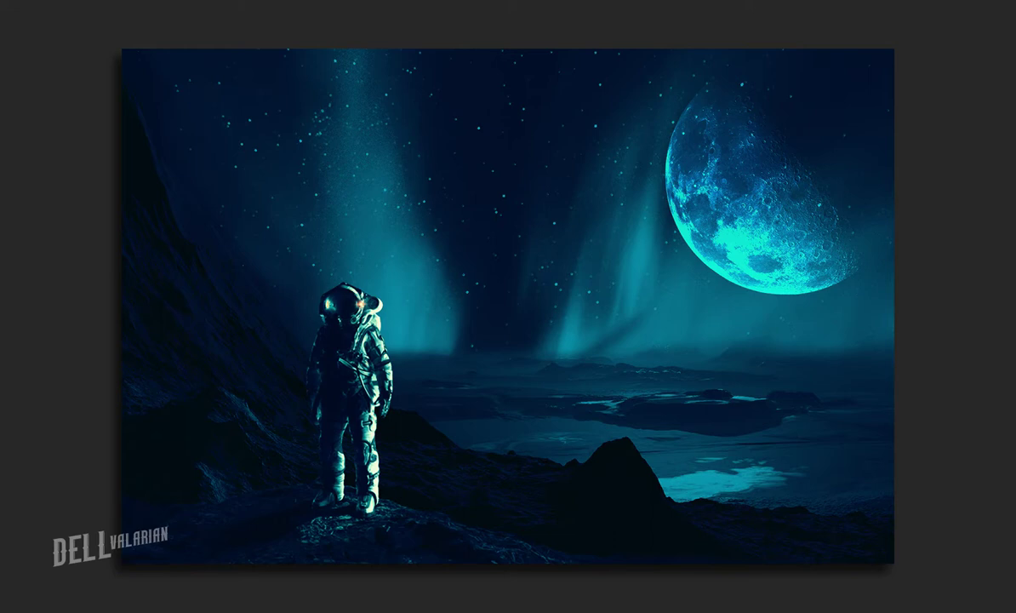
- Create a blank 1920 × 1280 px, 300 ppi document from the 'photo muni' preset
left_click(26, 10)
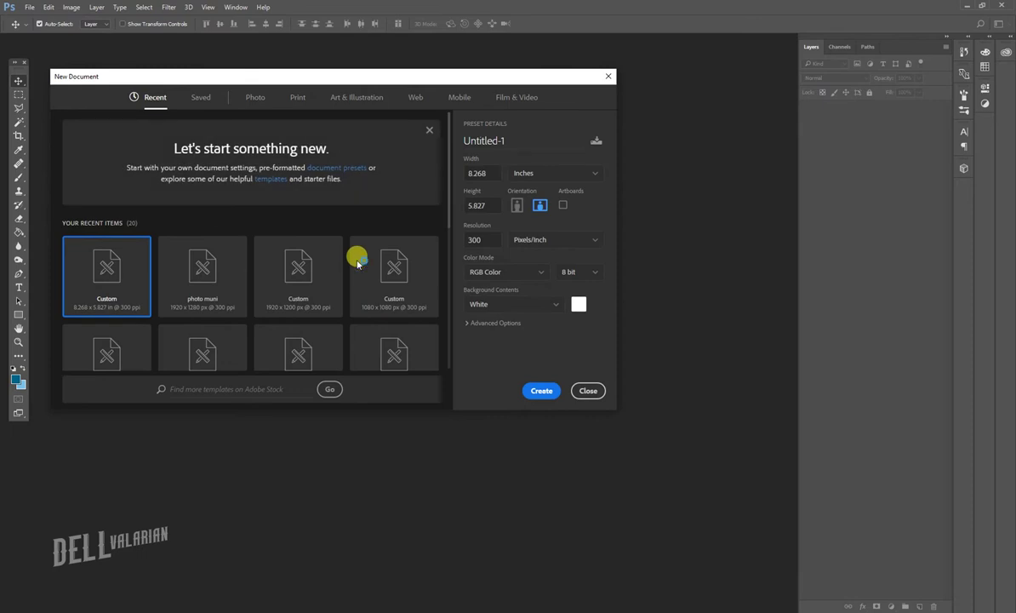
left_click(193, 289)
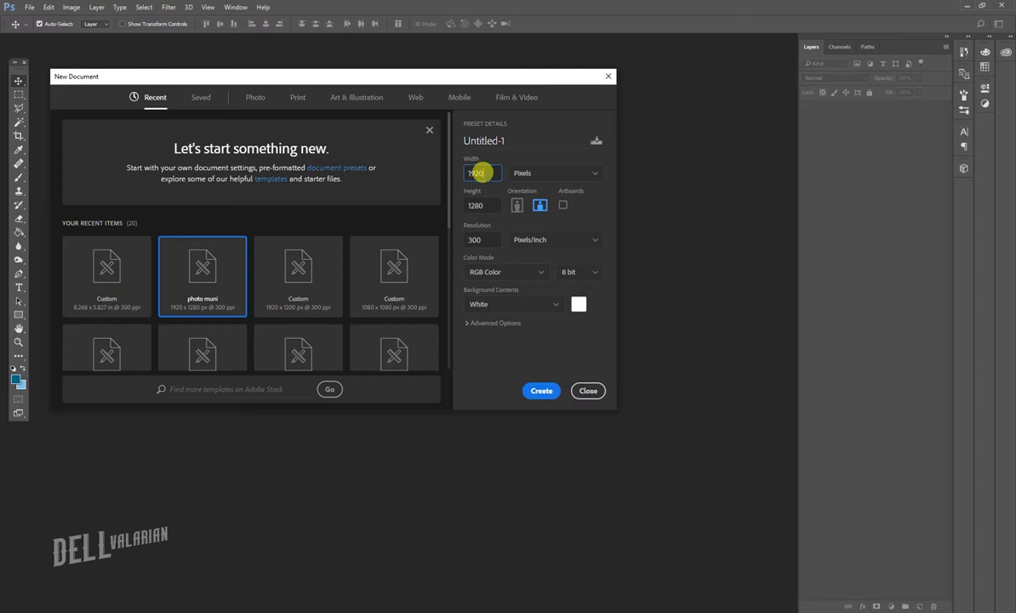
double_click(490, 206)
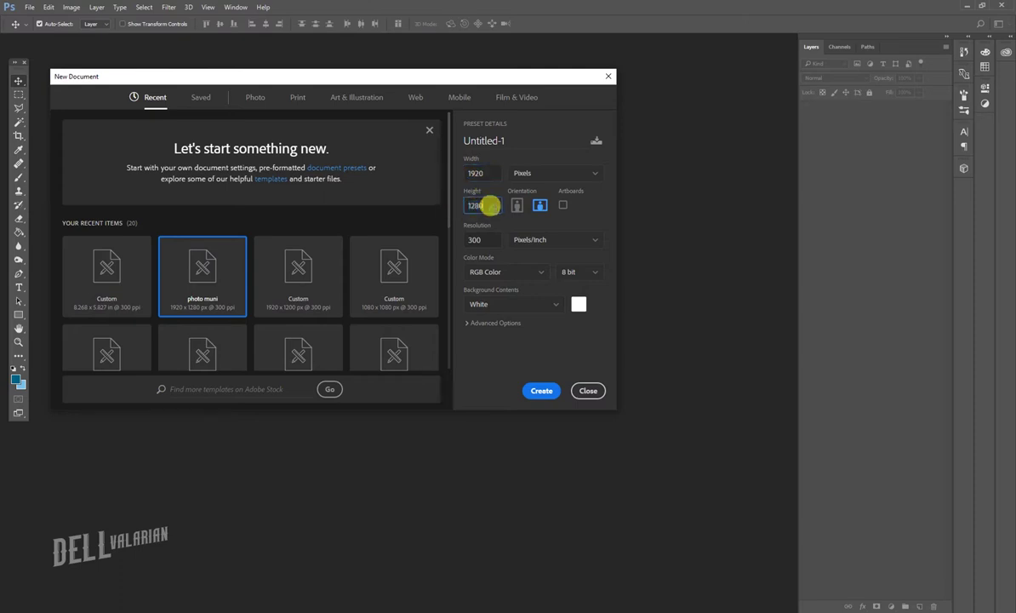
double_click(485, 239)
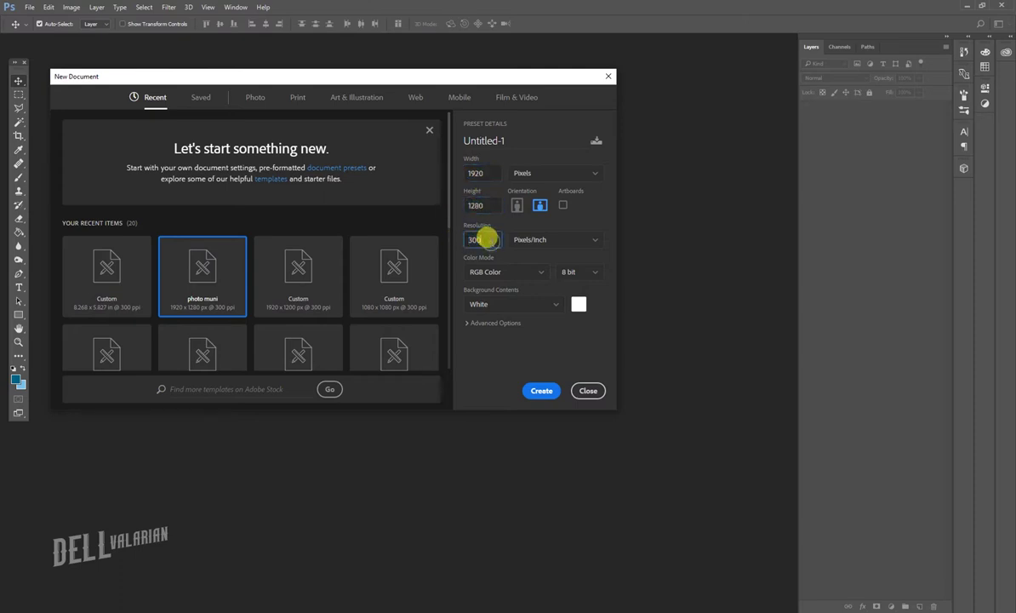
left_click(544, 394)
- Unlock the Background layer and zoom out to view the whole canvas
left_click(932, 108)
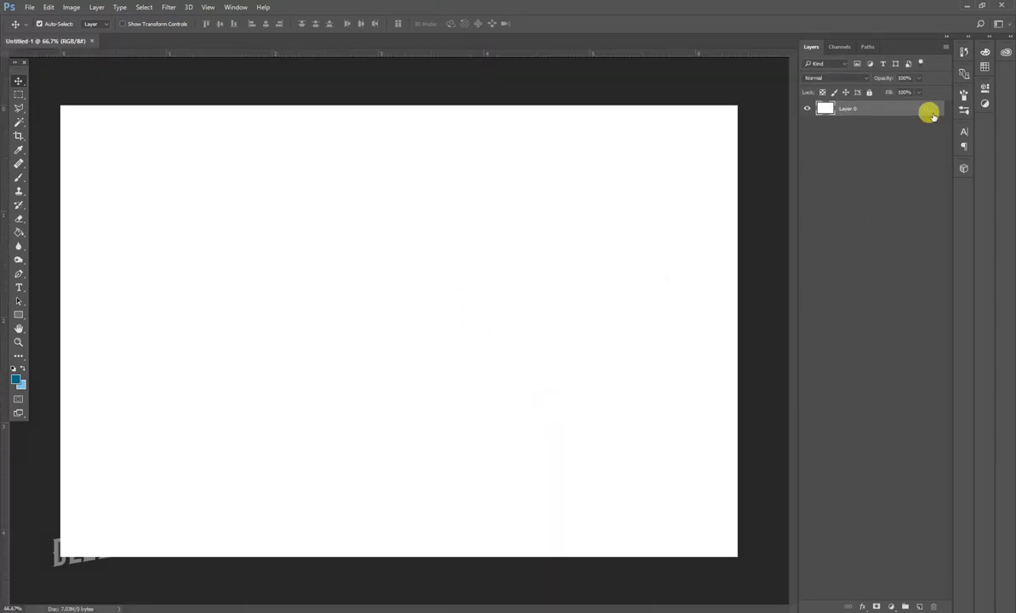
left_click(542, 256, "alt")
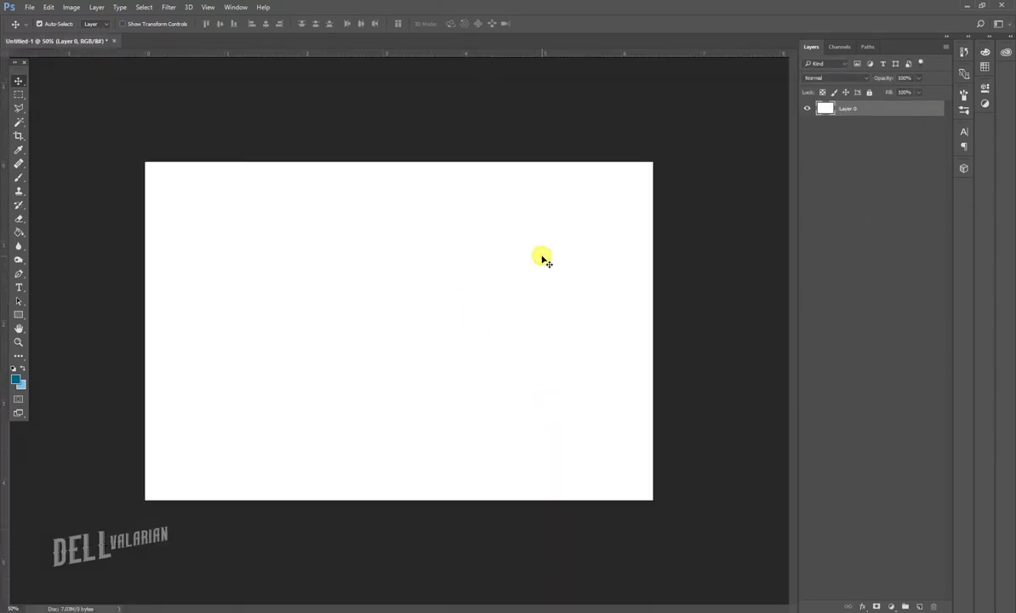
left_click(688, 258)
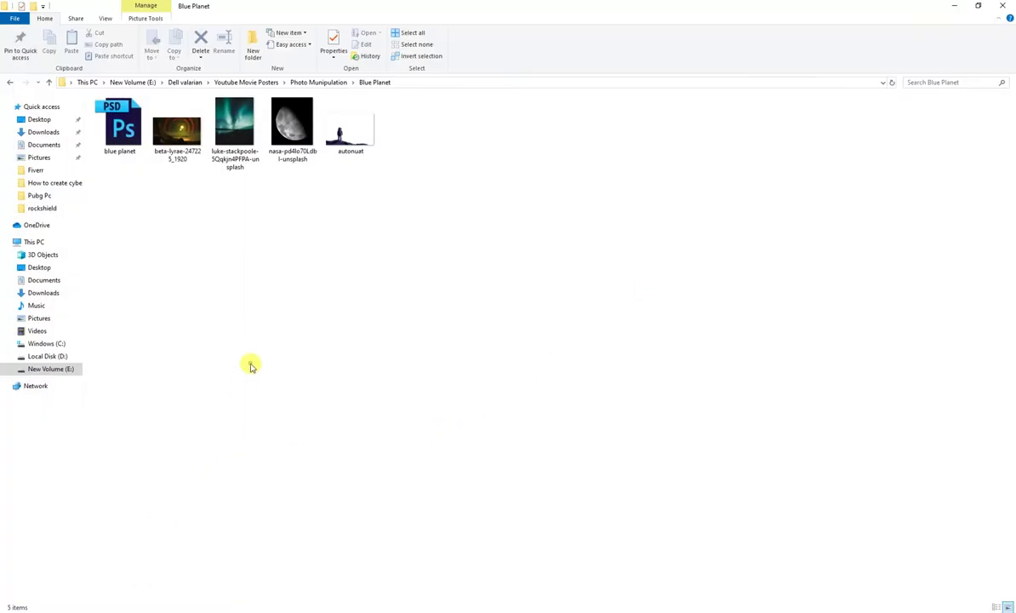
- Drag in the beta-lyrae sunset image and scale it across the canvas, leaving a white top strip
mouse_move(177, 128)
left_mouse_down()
mouse_move(198, 600)
mouse_move(263, 331)
left_mouse_up()
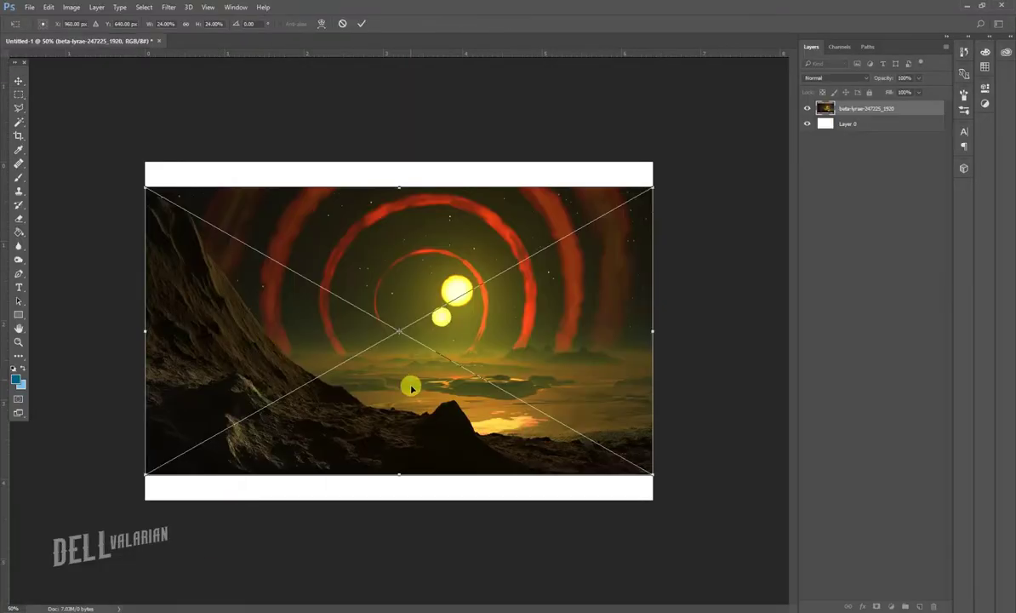
left_click_drag(411, 388, 413, 410)
left_click_drag(651, 498, 656, 494)
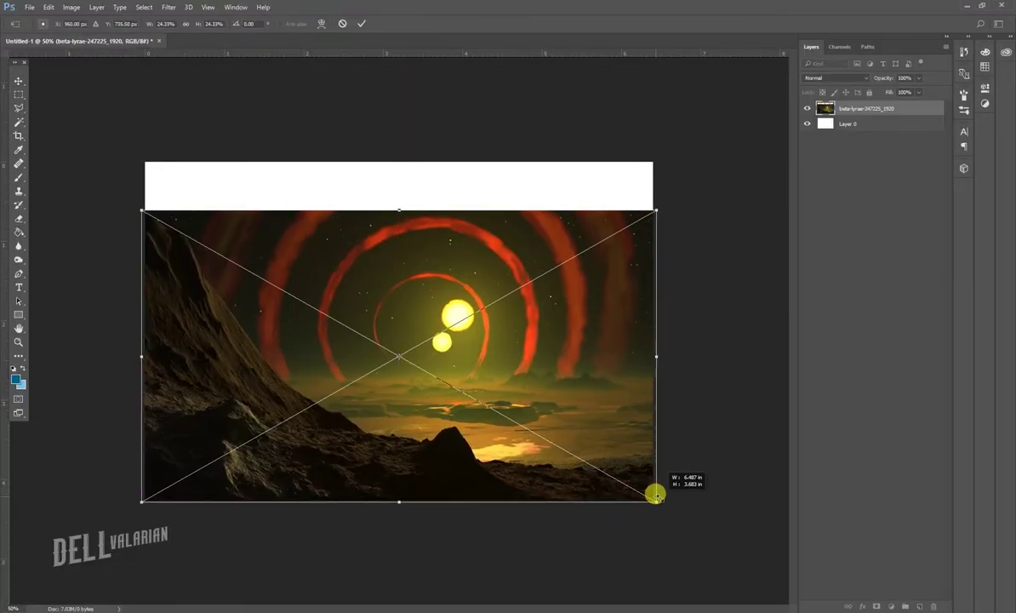
left_click_drag(573, 460, 573, 464)
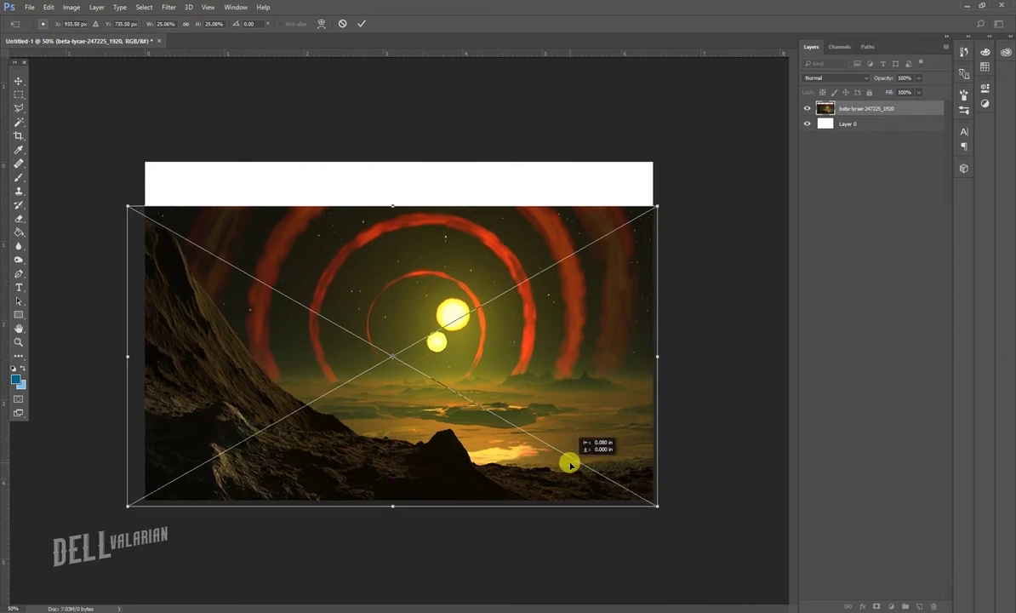
key("Return")
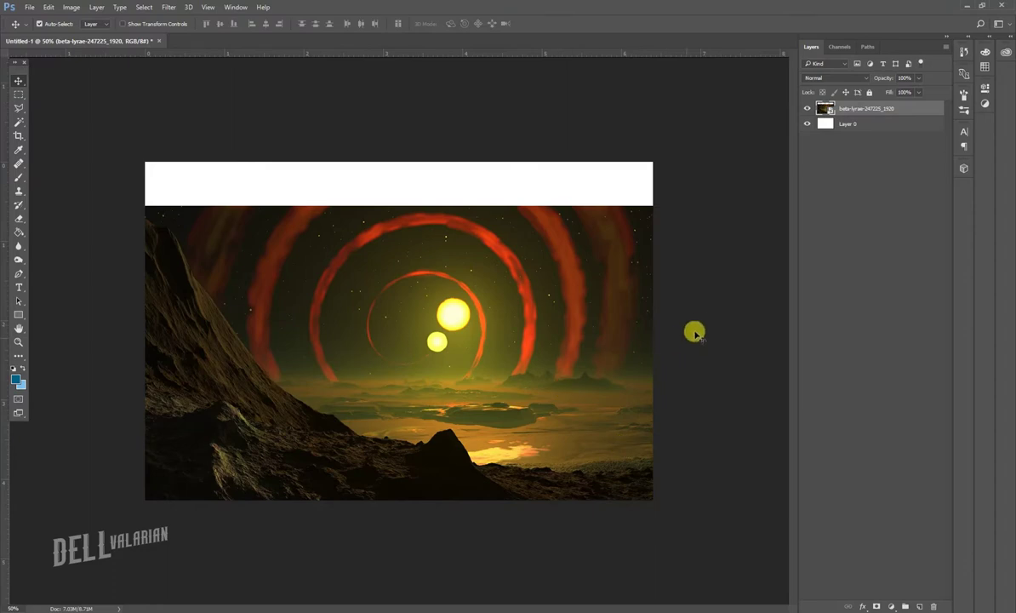
- Drop the luke-stackpoole aurora photo onto the canvas, scale it to cover everything, then hide it
left_click(152, 604)
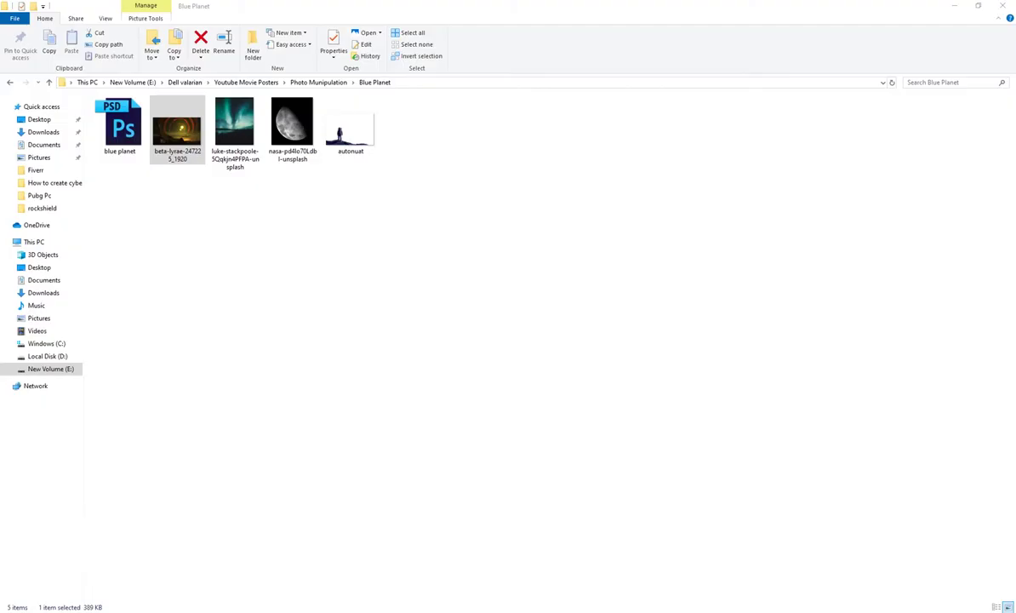
left_click(258, 271)
left_click_drag(238, 149, 196, 596)
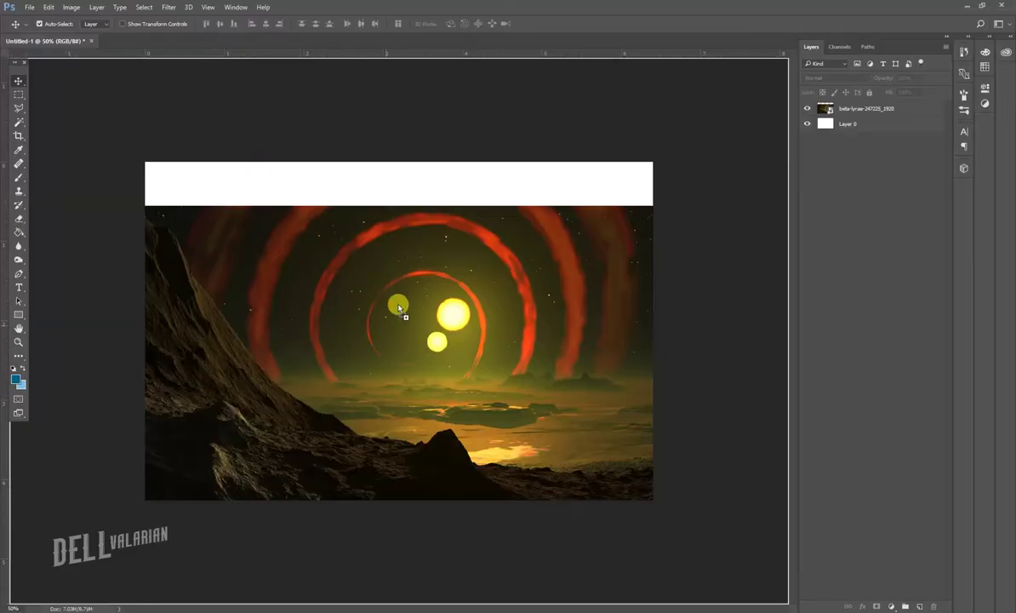
left_click_drag(195, 596, 387, 242)
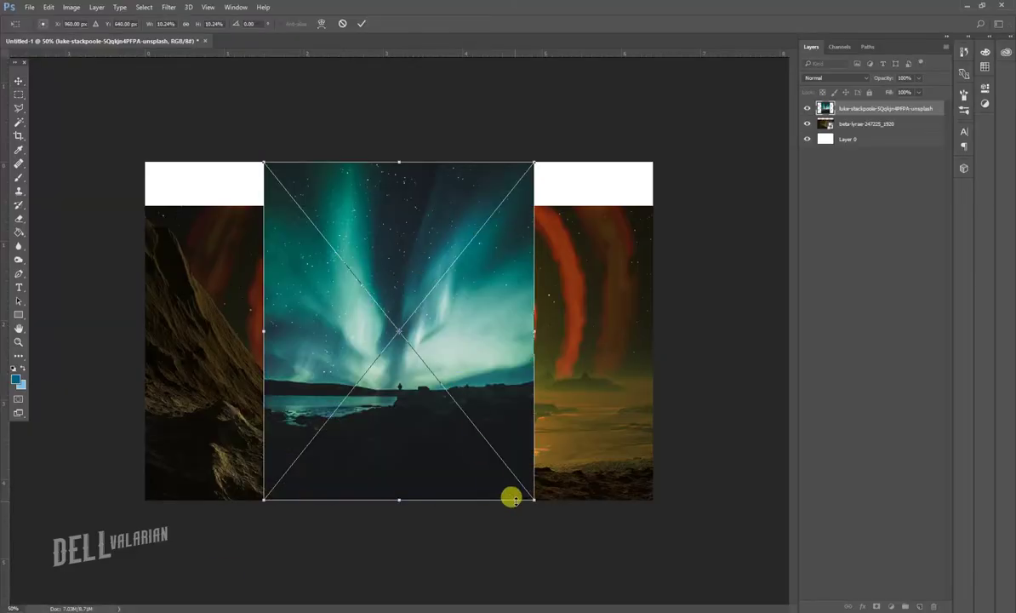
mouse_move(531, 495)
left_mouse_down()
mouse_move(702, 606)
mouse_move(707, 599)
left_mouse_up()
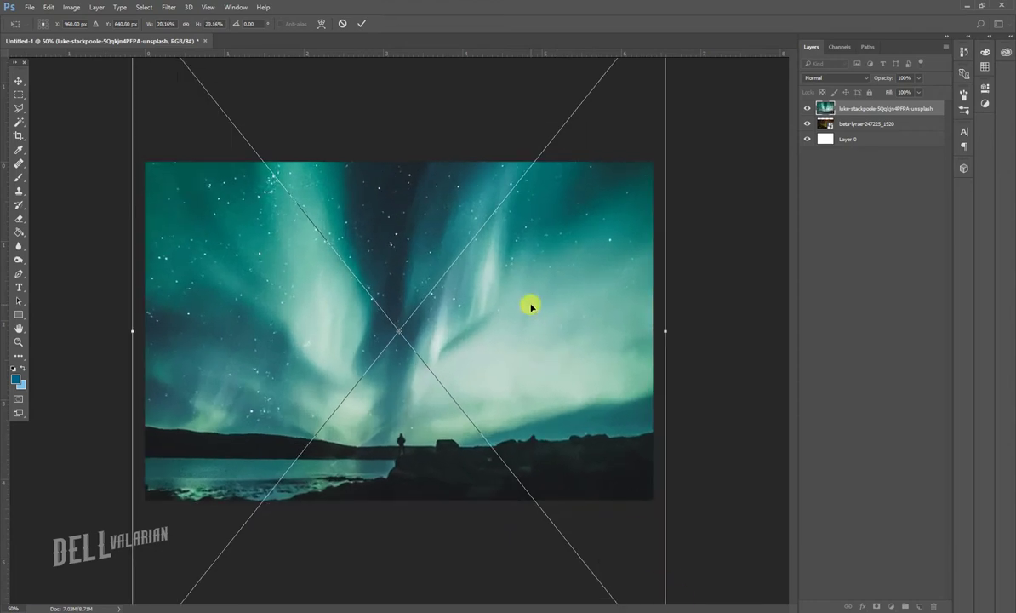
key("Return")
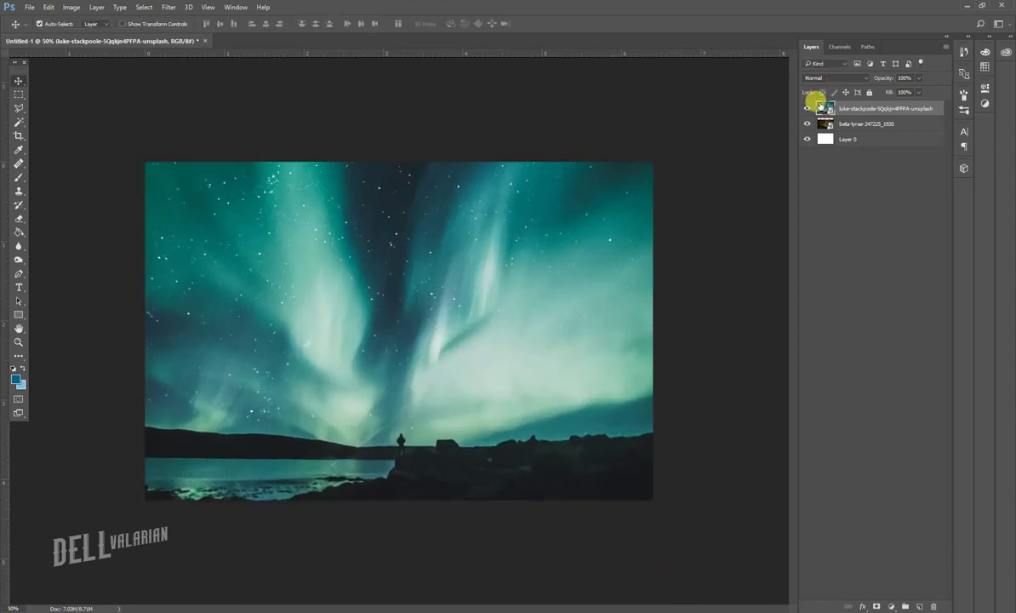
left_click(807, 109)
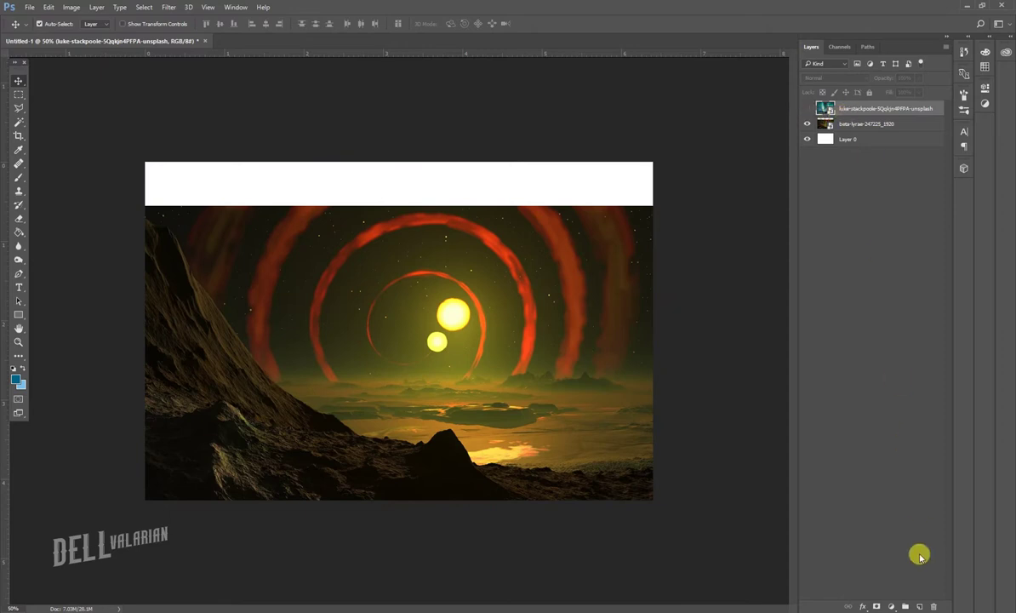
- Add a Gradient Map adjustment layer starting from a blue-to-navy gradient preset
left_click(891, 606)
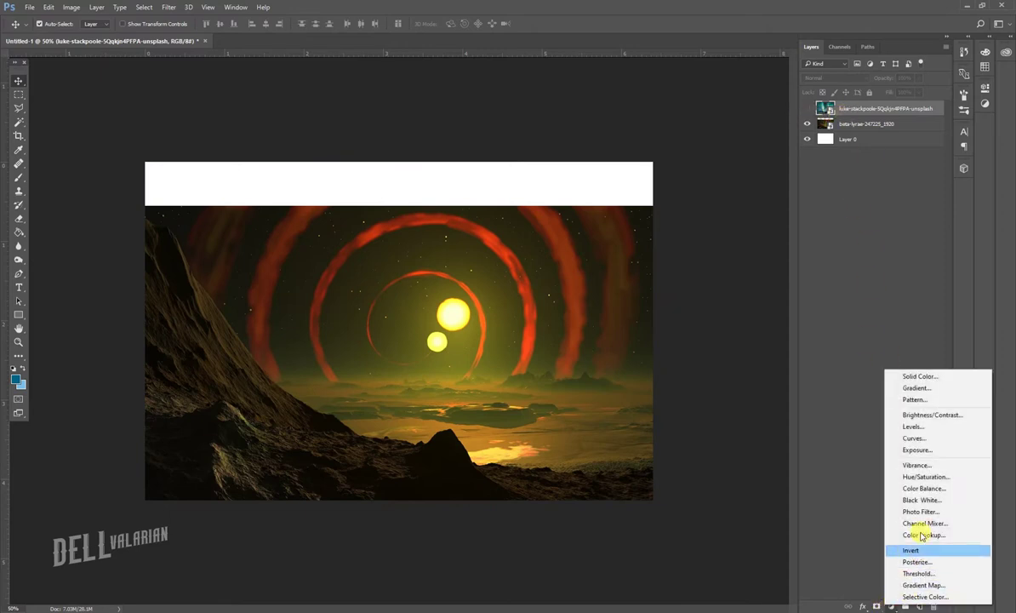
left_click(921, 584)
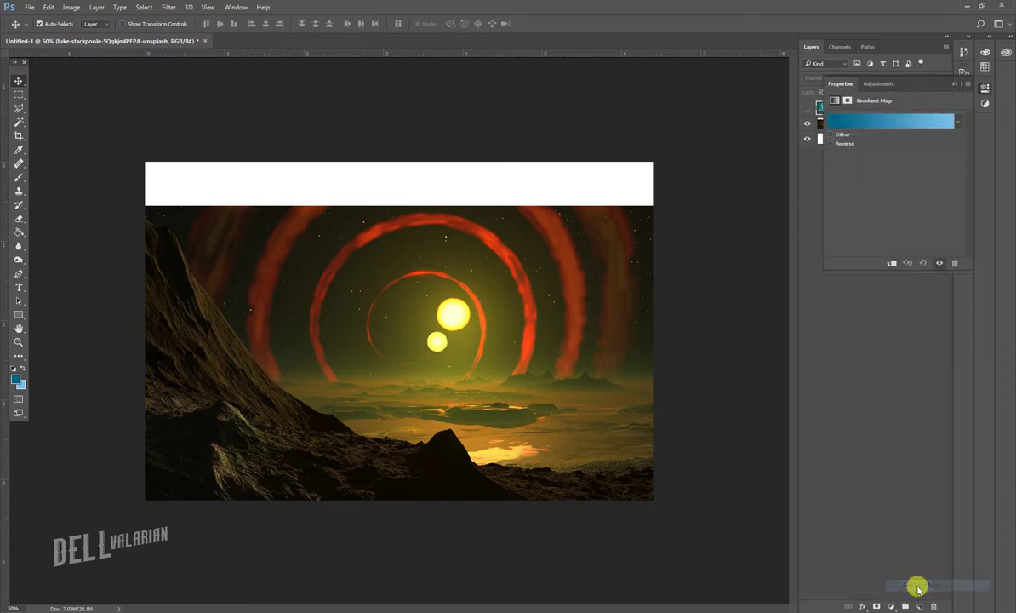
left_click(895, 123)
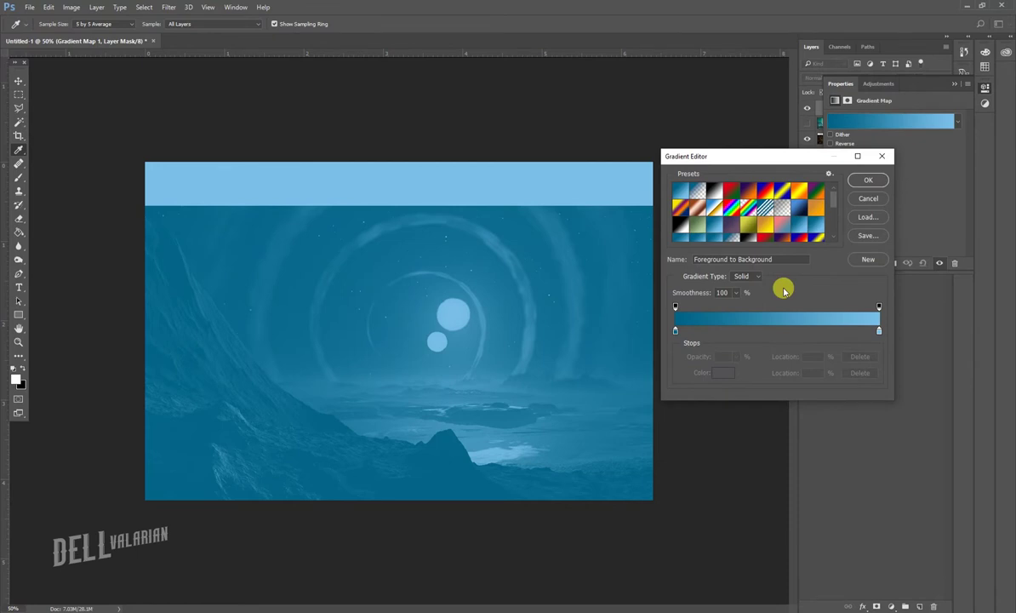
left_click(800, 212)
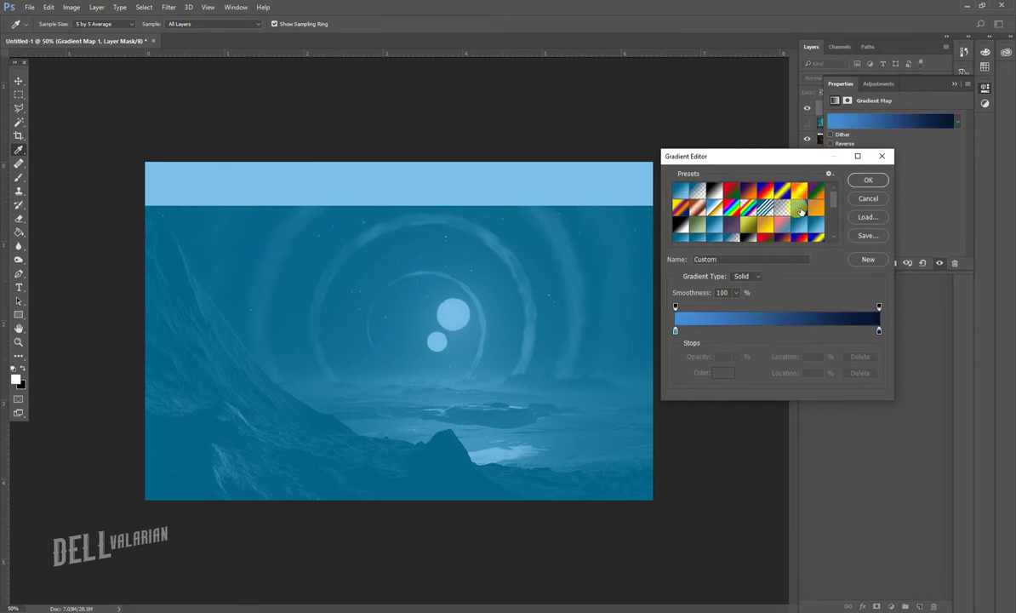
- Set the gradient stops to navy #06122a and light blue #4b8ed9 and apply it
mouse_move(674, 332)
left_mouse_down()
mouse_move(841, 331)
mouse_move(675, 331)
left_mouse_up()
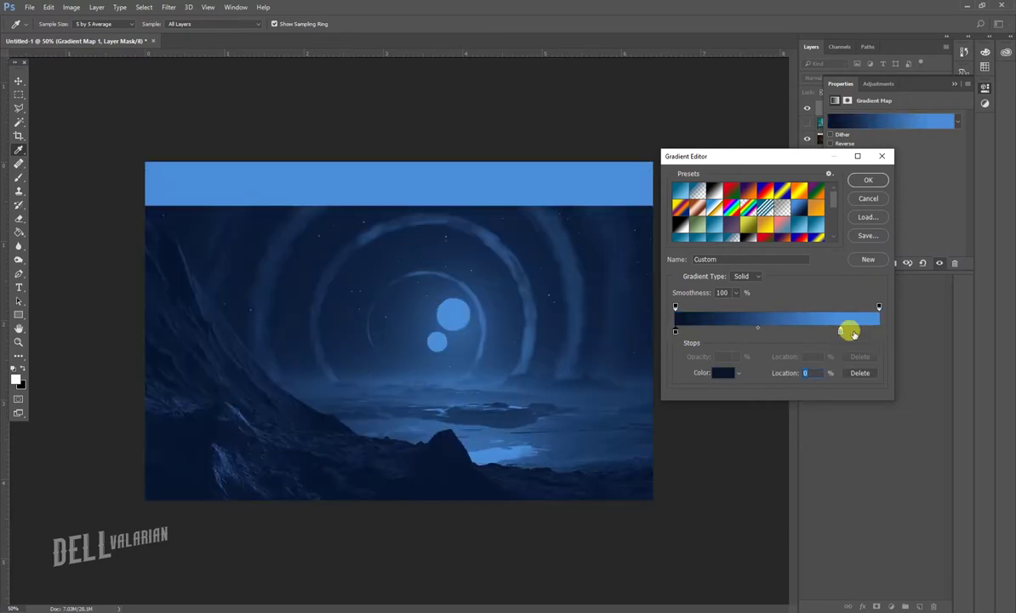
left_click_drag(840, 331, 879, 331)
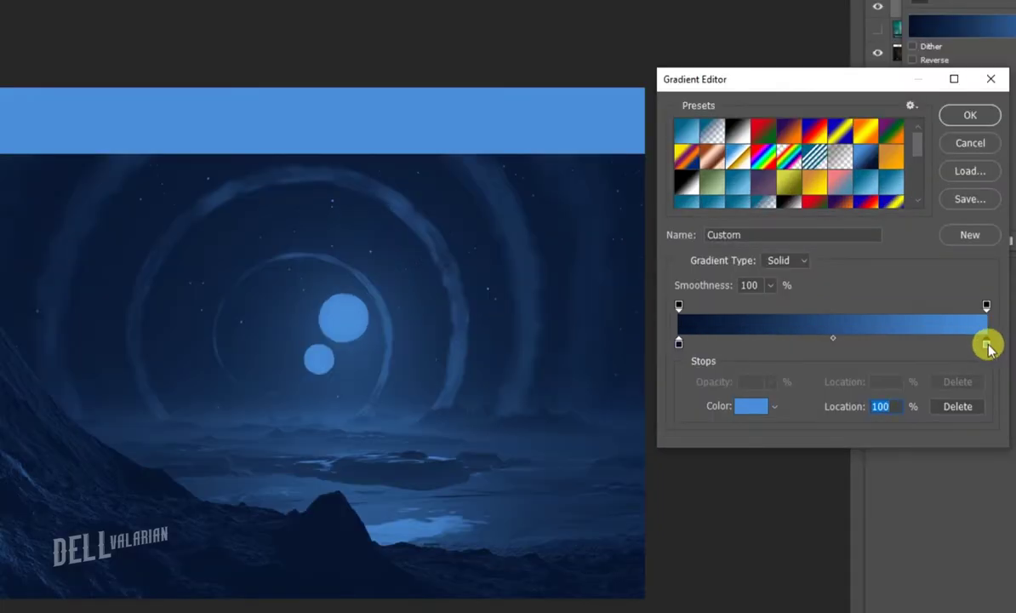
double_click(987, 344)
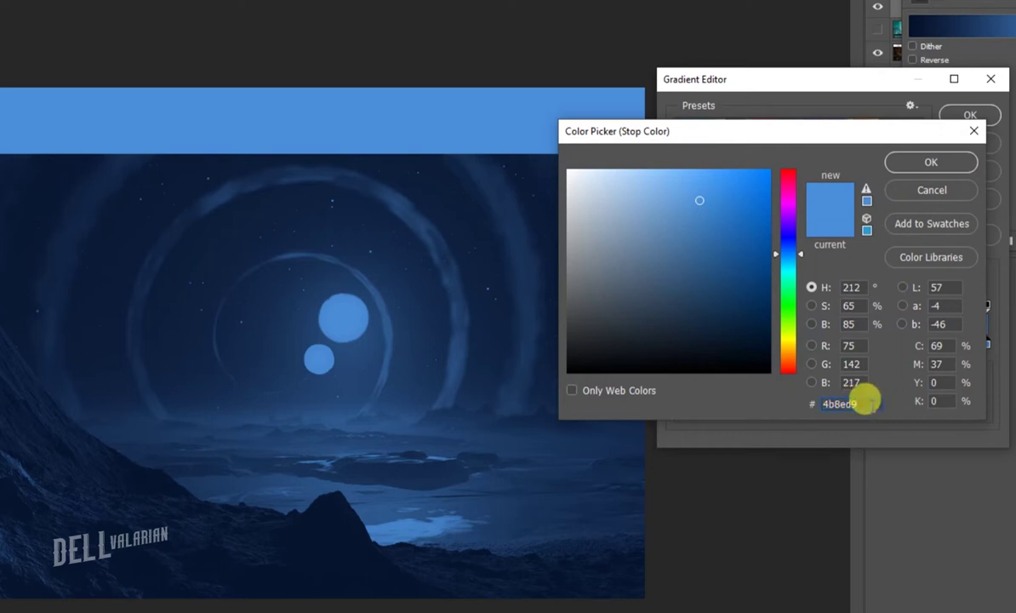
left_click(927, 162)
double_click(679, 343)
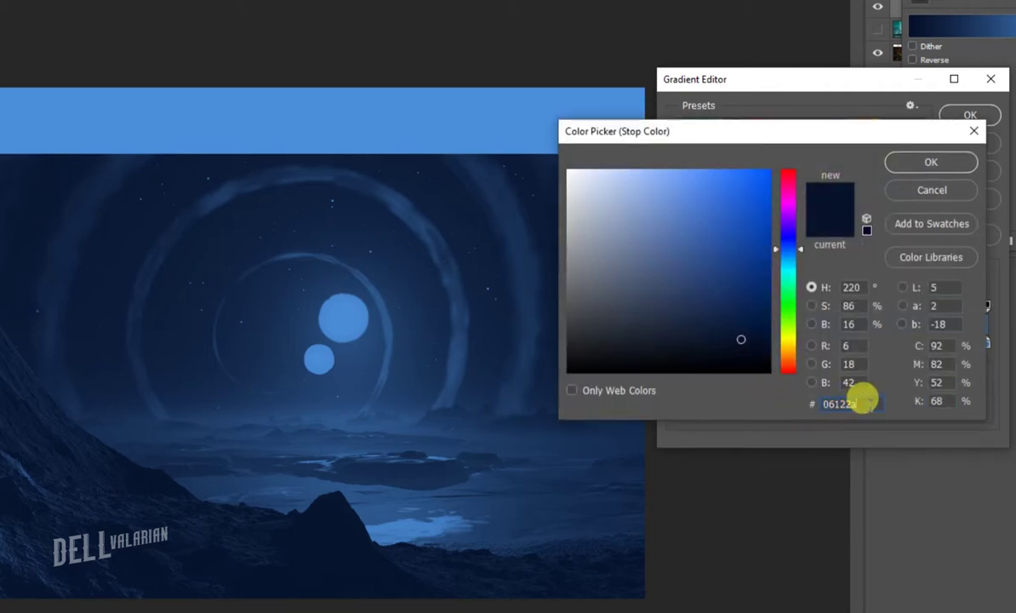
left_click(922, 160)
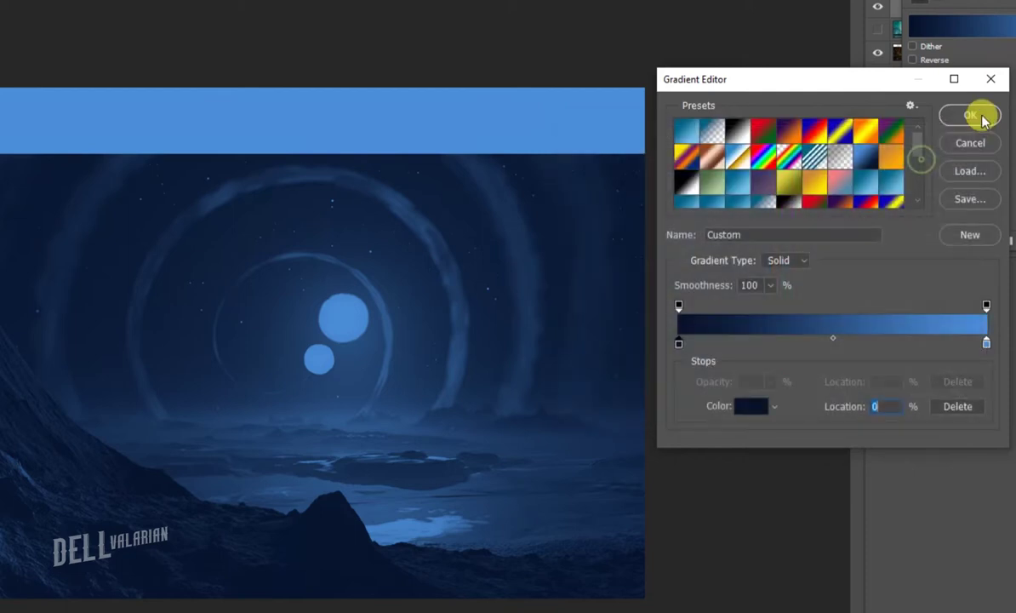
left_click(979, 117)
- Switch Gradient Map 1 to Darker Color blend mode and make the aurora layer visible
left_click(957, 86)
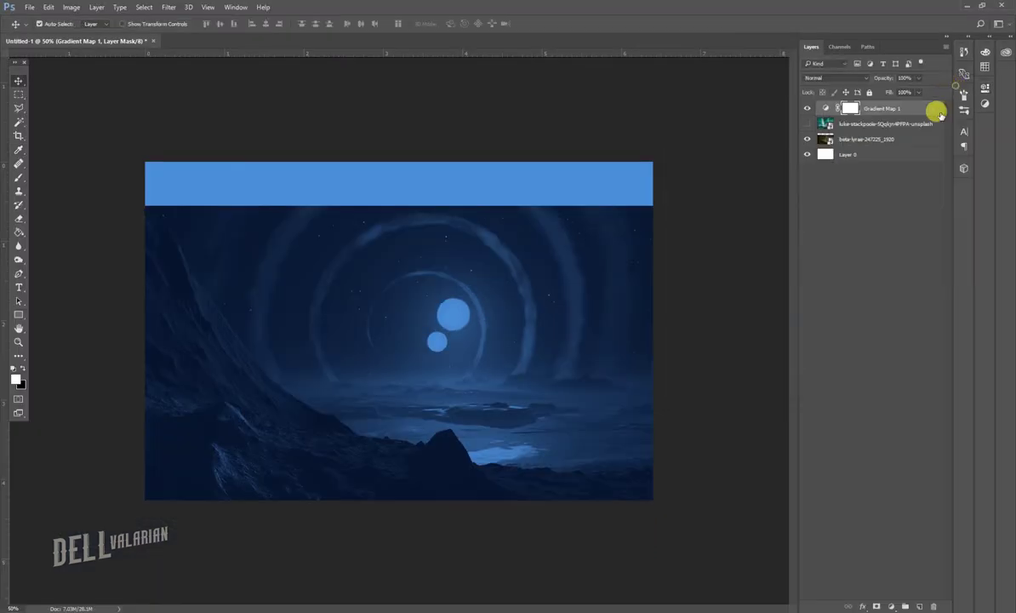
left_click(836, 78)
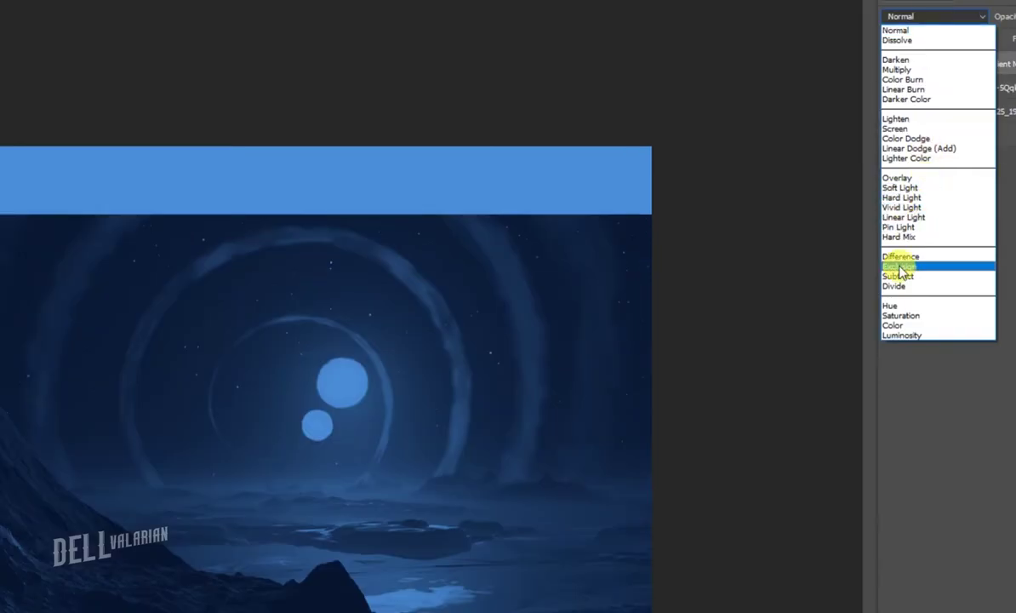
left_click(911, 100)
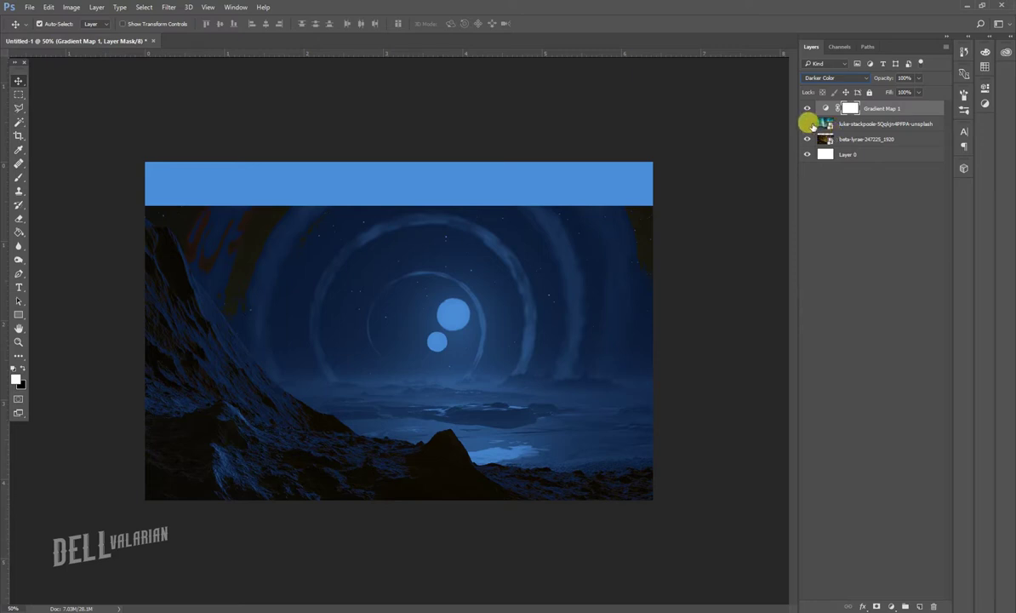
left_click(806, 123)
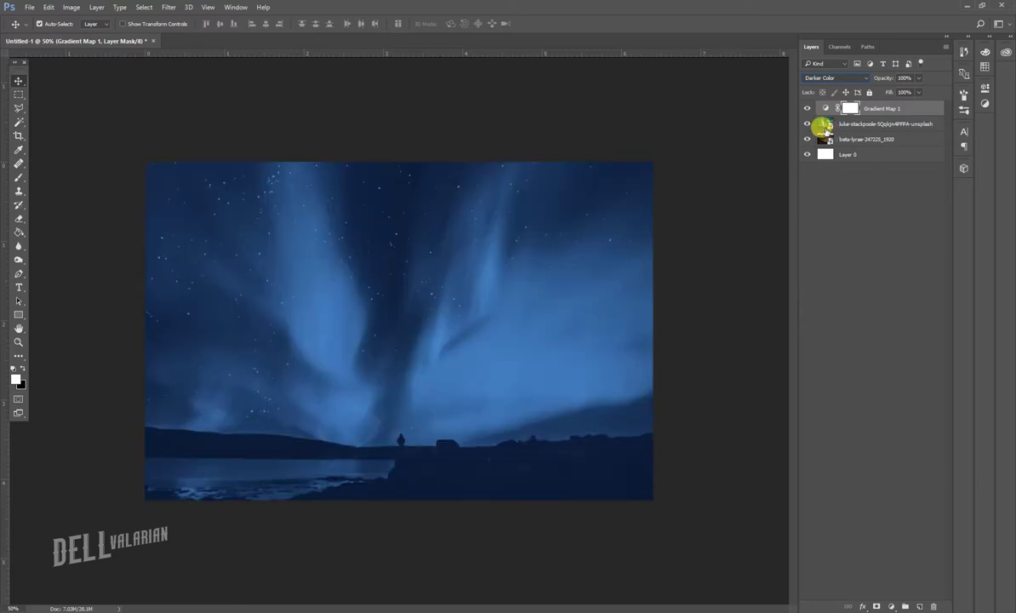
- Lower the aurora layer's opacity, reposition it, and scale it slightly down with Free Transform
left_click(868, 129)
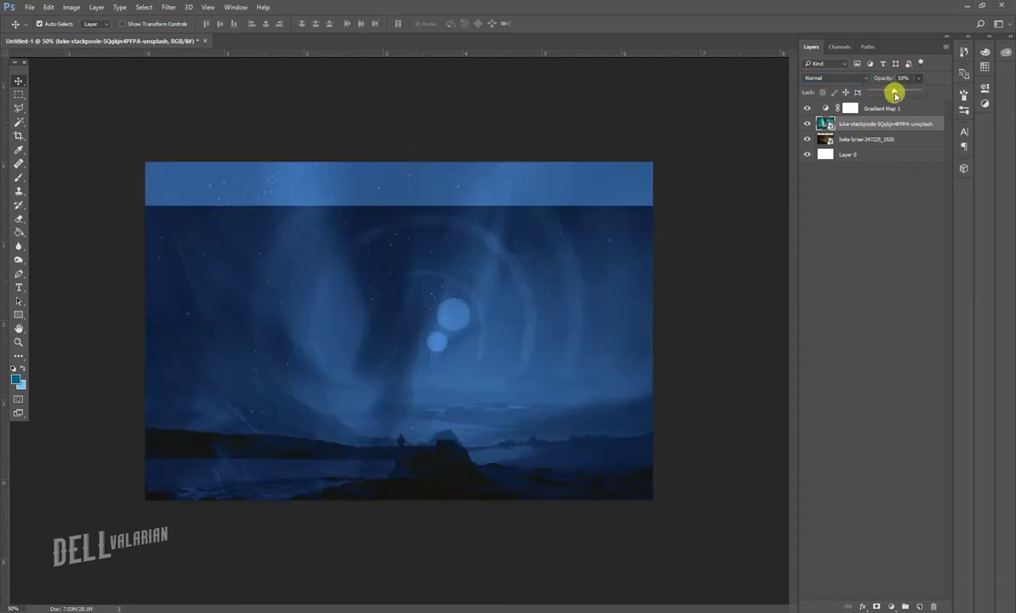
mouse_move(894, 91)
left_mouse_down()
mouse_move(896, 103)
mouse_move(906, 93)
left_mouse_up()
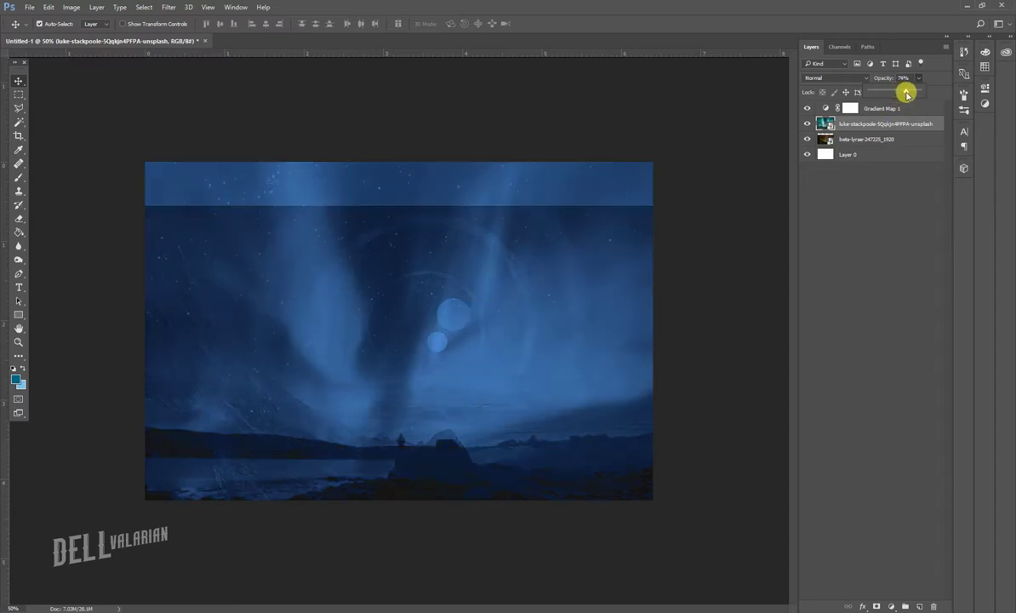
mouse_move(538, 338)
left_mouse_down()
mouse_move(528, 320)
mouse_move(526, 350)
mouse_move(530, 286)
left_mouse_up()
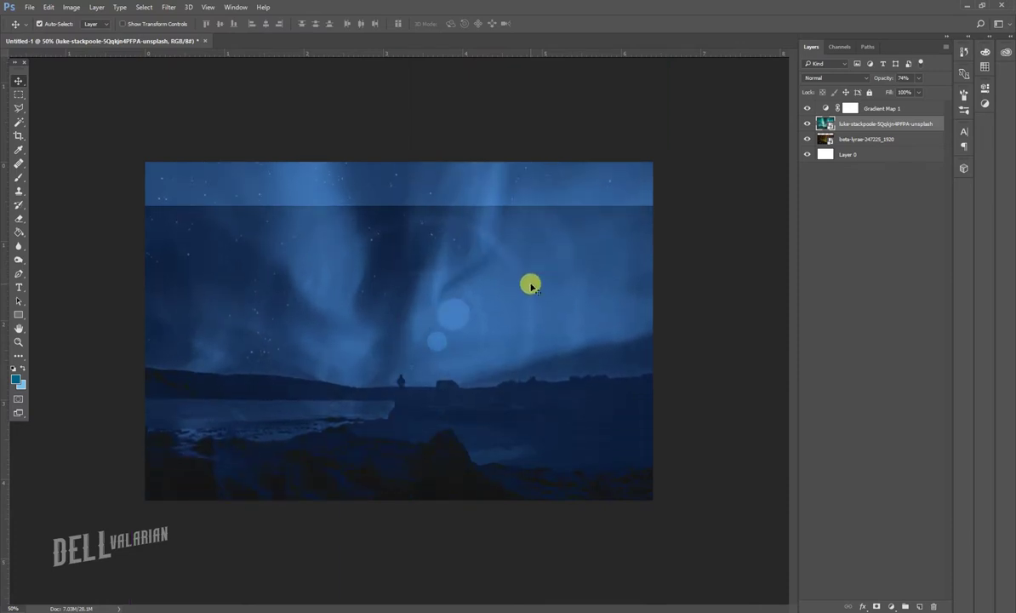
key("ctrl+t")
key("ctrl+minus")
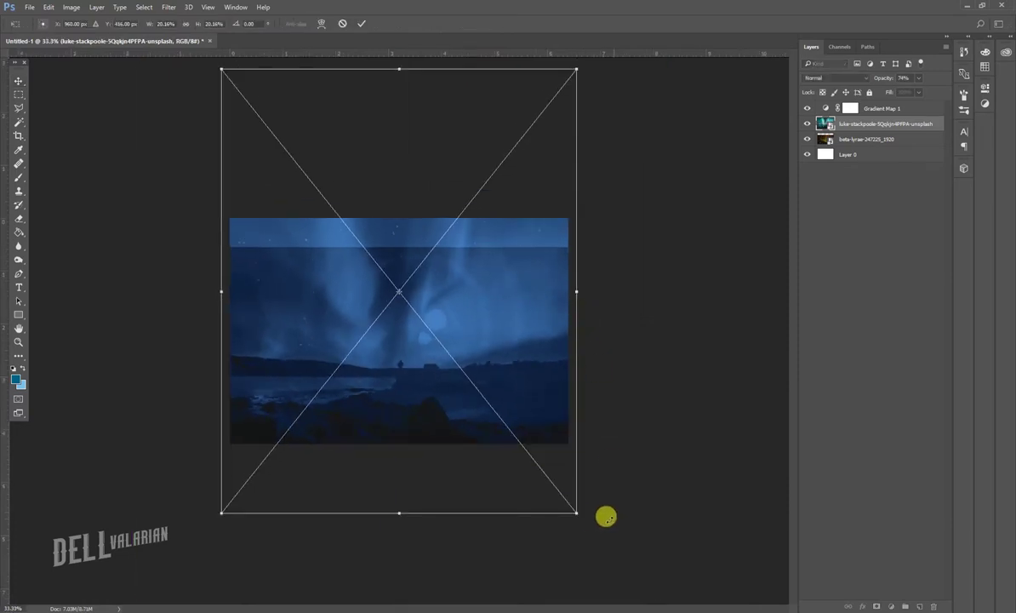
left_click_drag(576, 510, 570, 503)
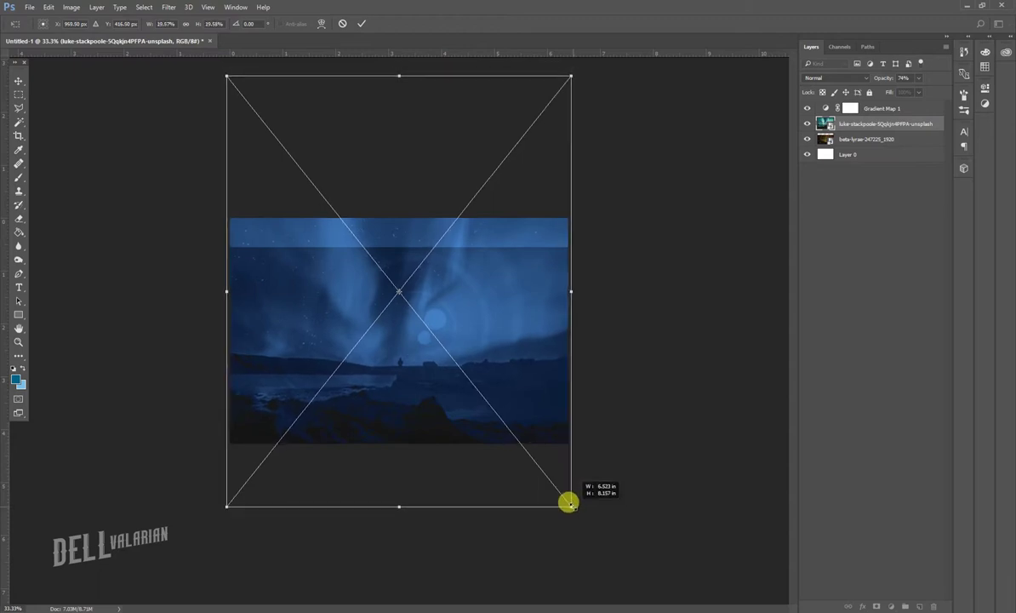
key("ctrl+plus")
key("Return")
- Set the aurora layer to 87% opacity, rasterize it, and add a layer mask
left_click(919, 79)
left_click_drag(926, 90, 928, 91)
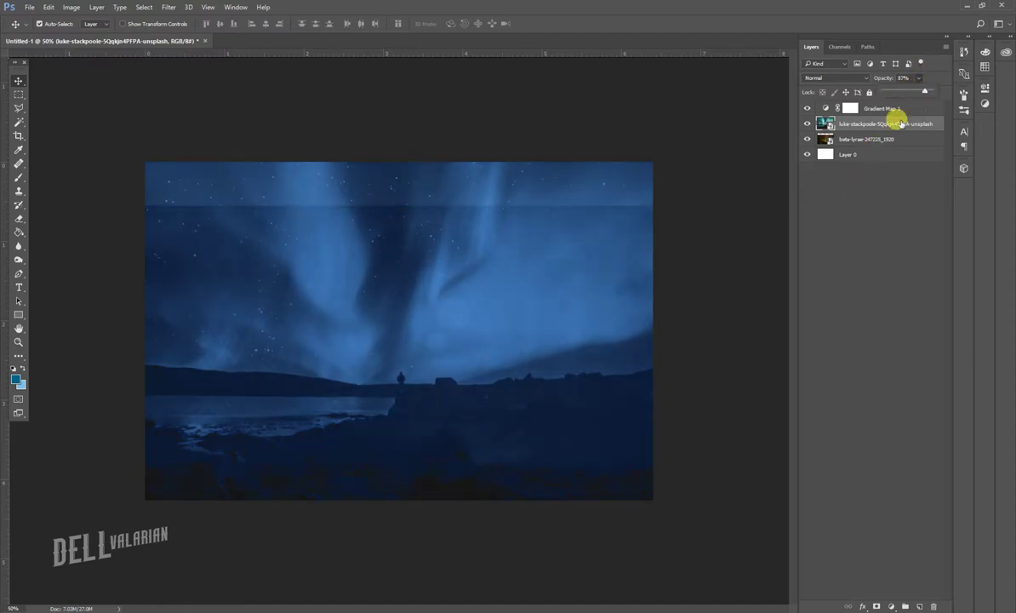
right_click(900, 124)
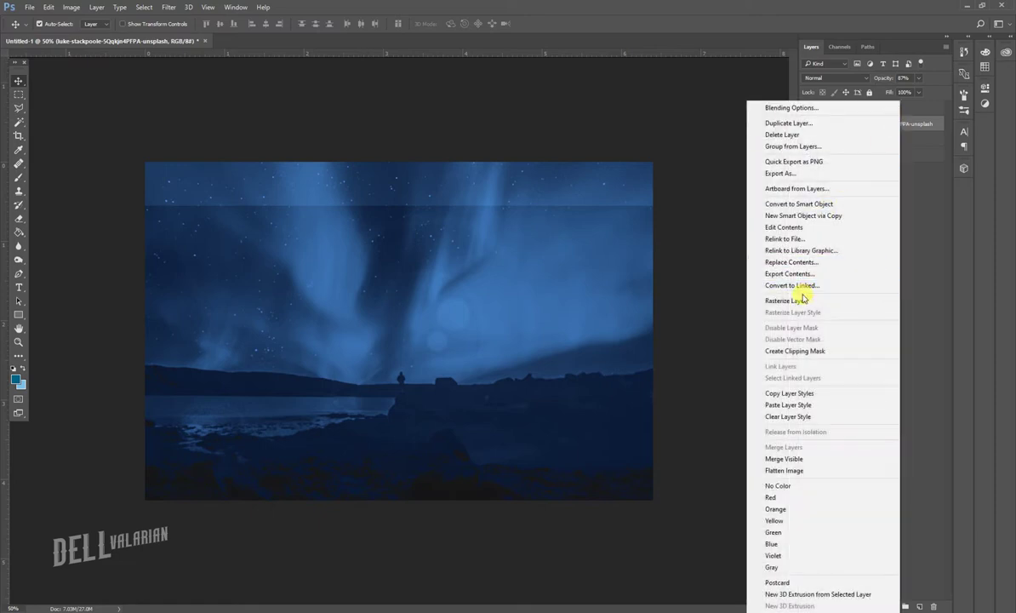
left_click(794, 290)
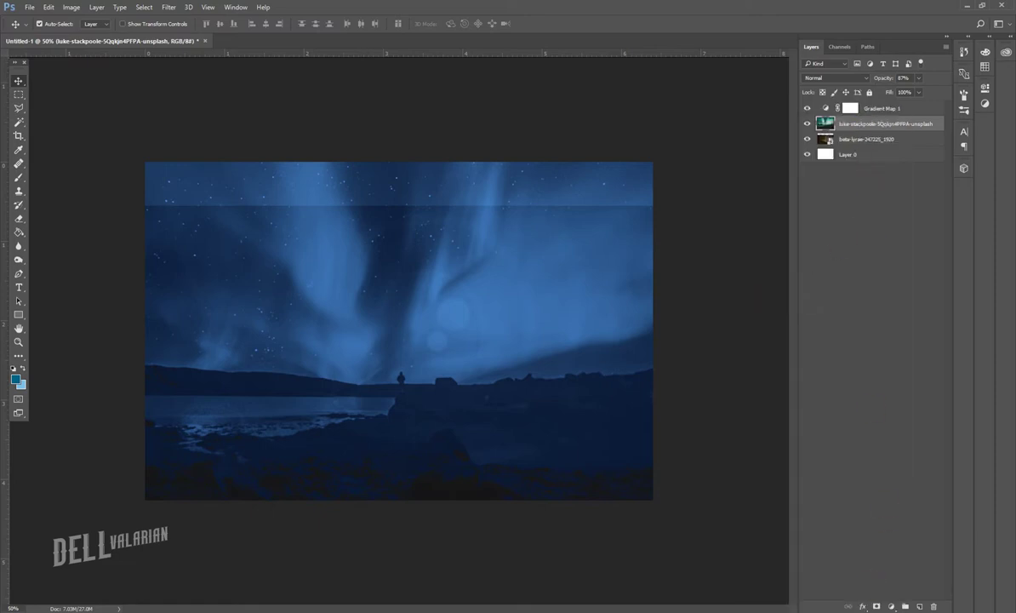
left_click(876, 605)
- Take the Brush at about half strength and raise the aurora layer to 100% opacity
left_click(18, 176)
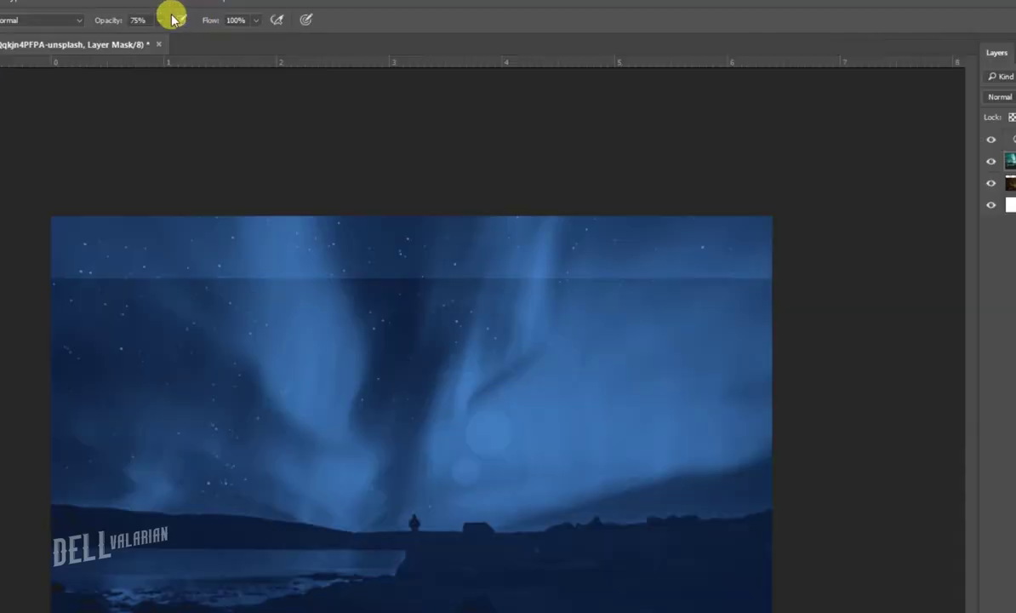
left_click(221, 24)
left_click_drag(221, 36, 213, 37)
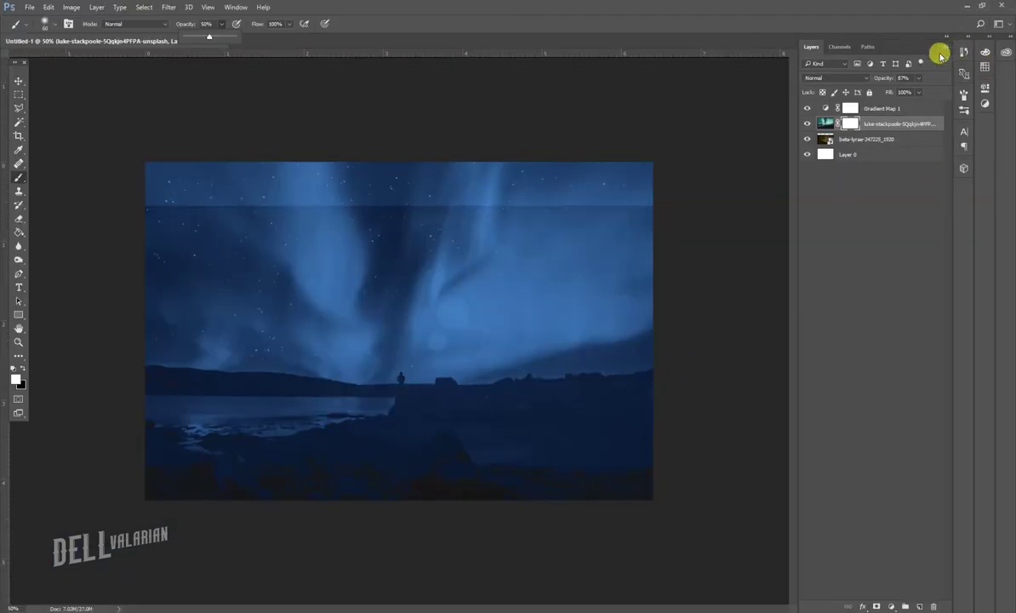
left_click(921, 78)
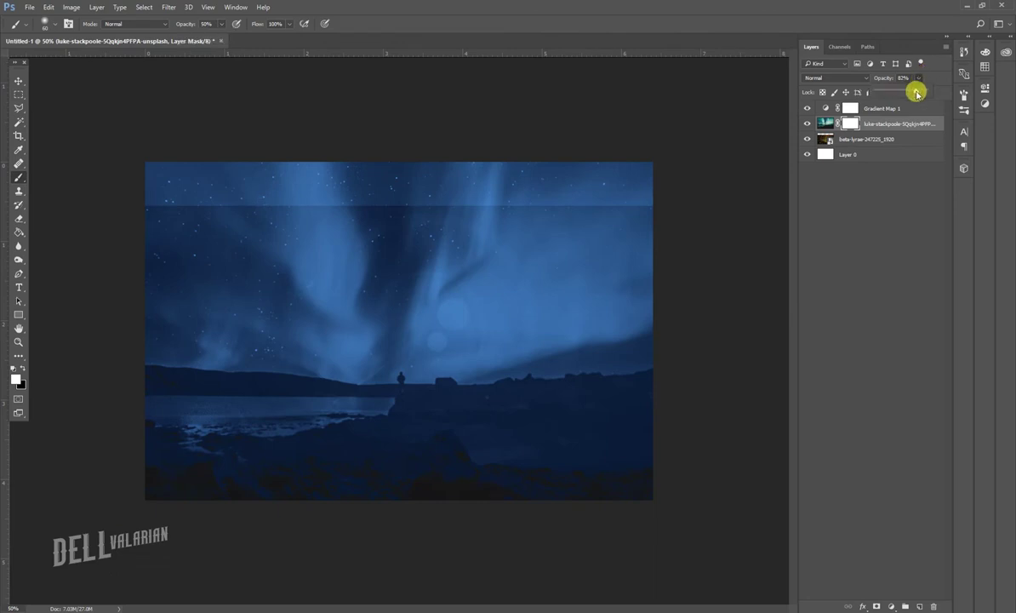
left_click_drag(916, 92, 928, 92)
left_click(524, 451)
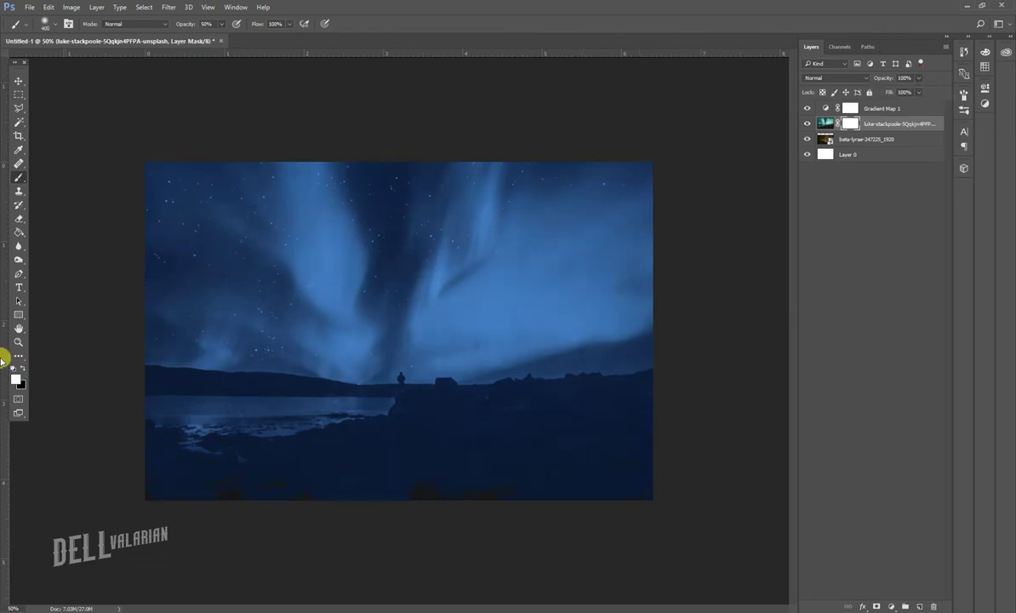
- Paint black on the mask to reveal the foreground rocks, water and lower-left cliff
left_click(18, 380)
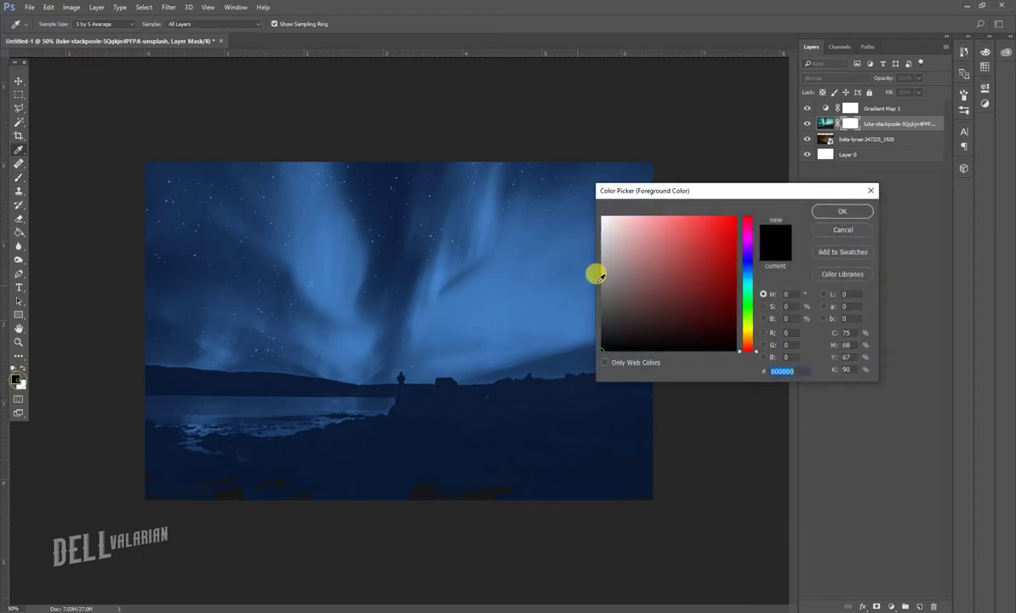
left_click(842, 212)
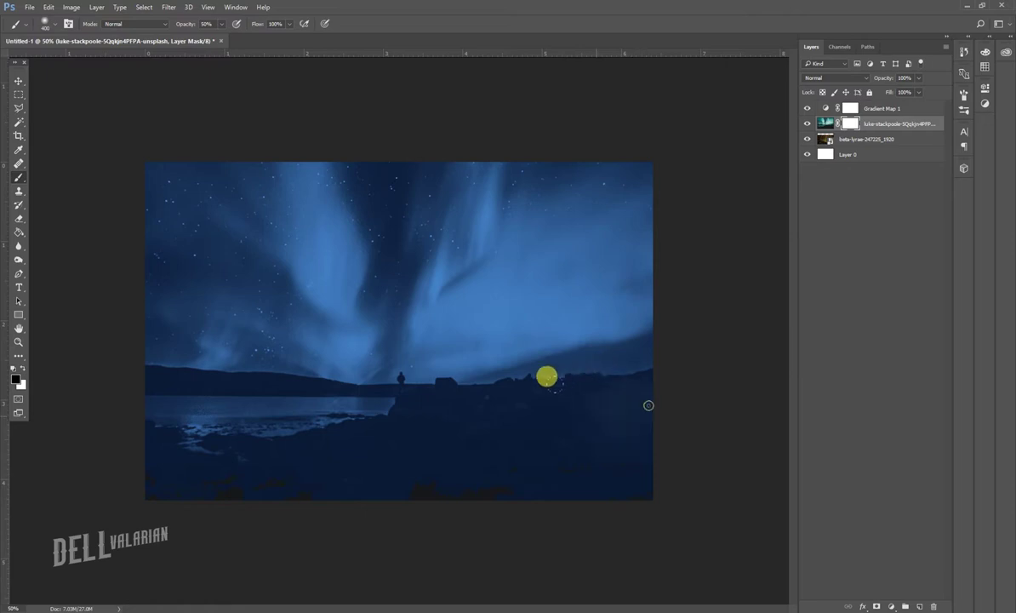
left_click_drag(544, 375, 426, 382)
left_click_drag(523, 400, 58, 402)
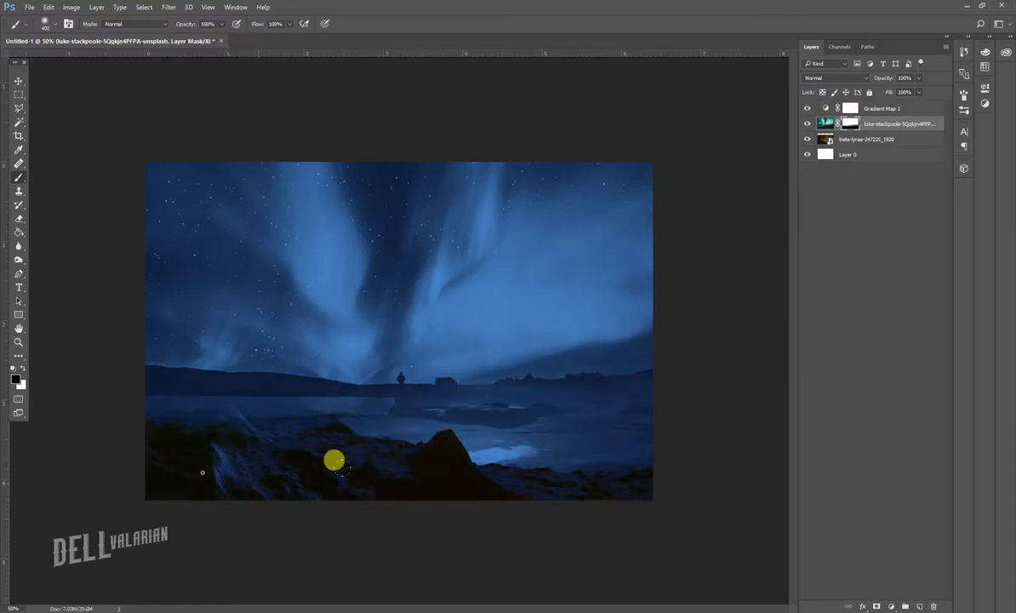
left_click_drag(313, 432, 99, 302)
left_click_drag(919, 78, 896, 91)
key("ctrl+z")
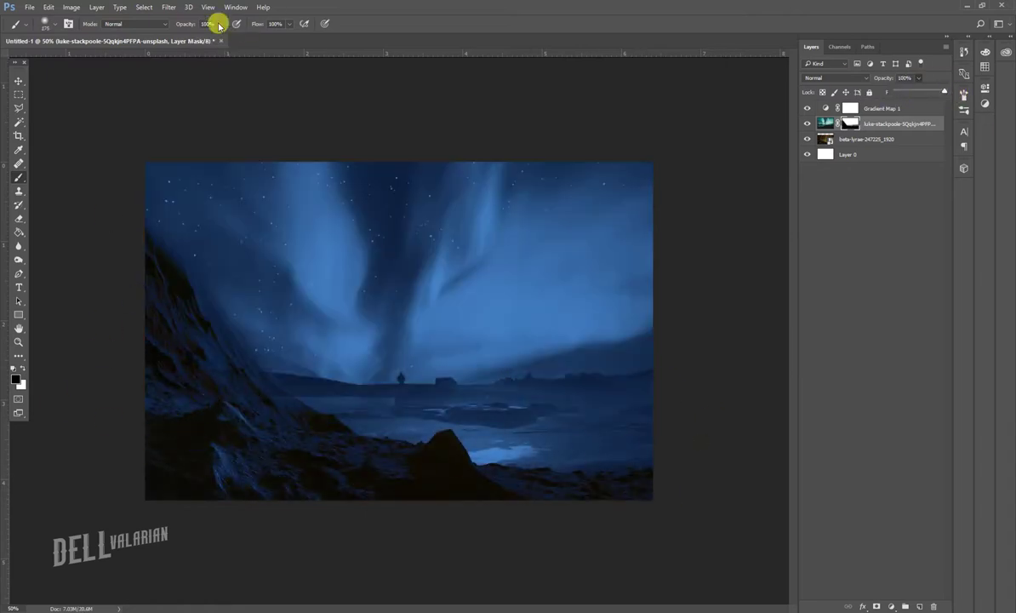
type("36")
- Paint white at 50% brush opacity over the mist band above the shoreline, then compare visibility
left_click(21, 367)
left_click_drag(222, 23, 227, 38)
key("x")
key("6")
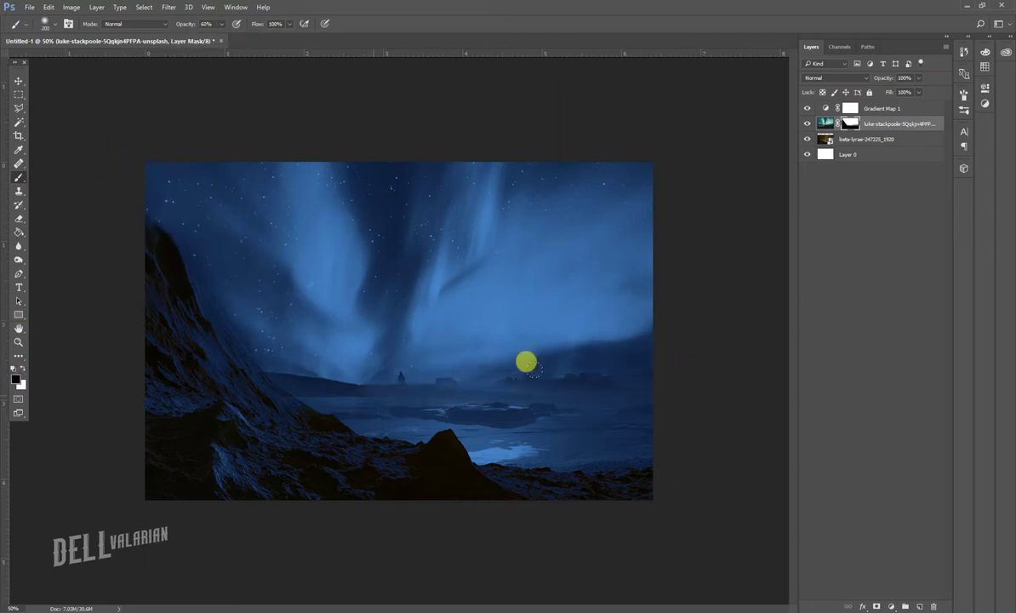
key("ctrl+plus")
left_click(23, 370)
key("5")
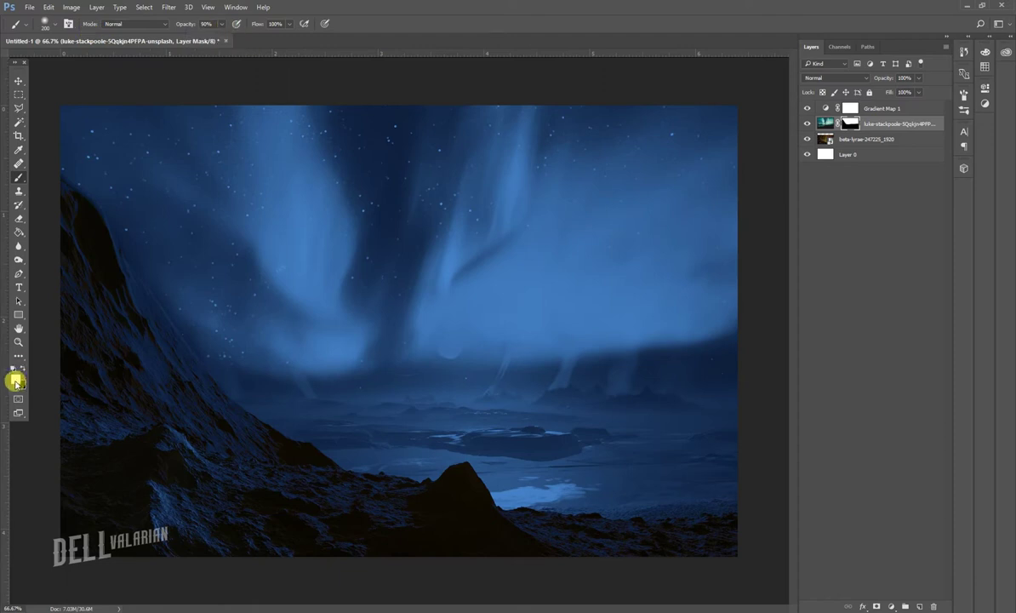
left_click_drag(723, 341, 596, 336)
left_click_drag(460, 344, 297, 358)
key("x")
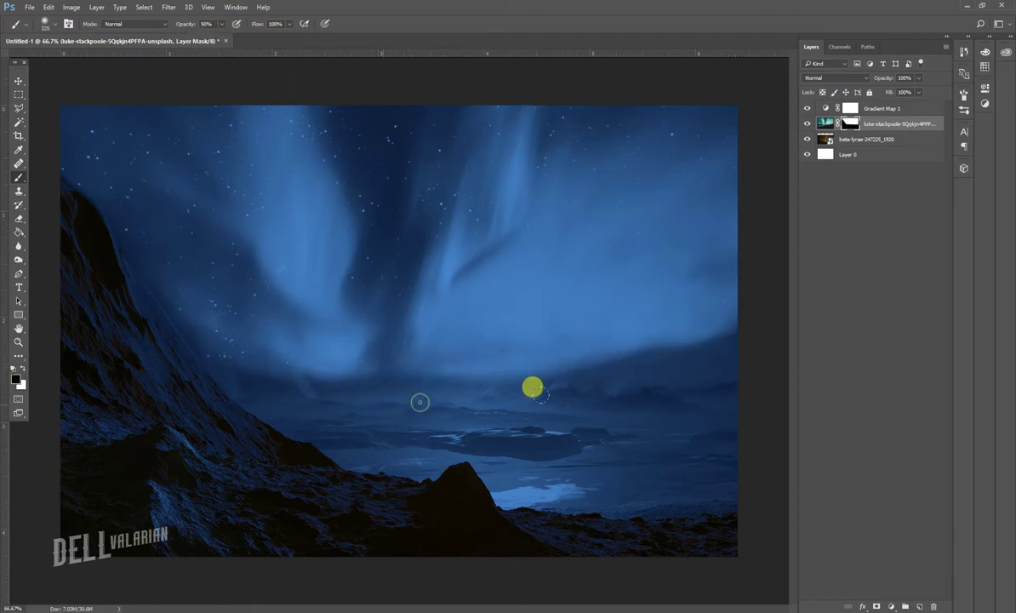
left_click(805, 125)
left_click(805, 126)
- Nudge the aurora photo down with Free Transform and make the brush smaller
key("ctrl+t")
key("ctrl+minus")
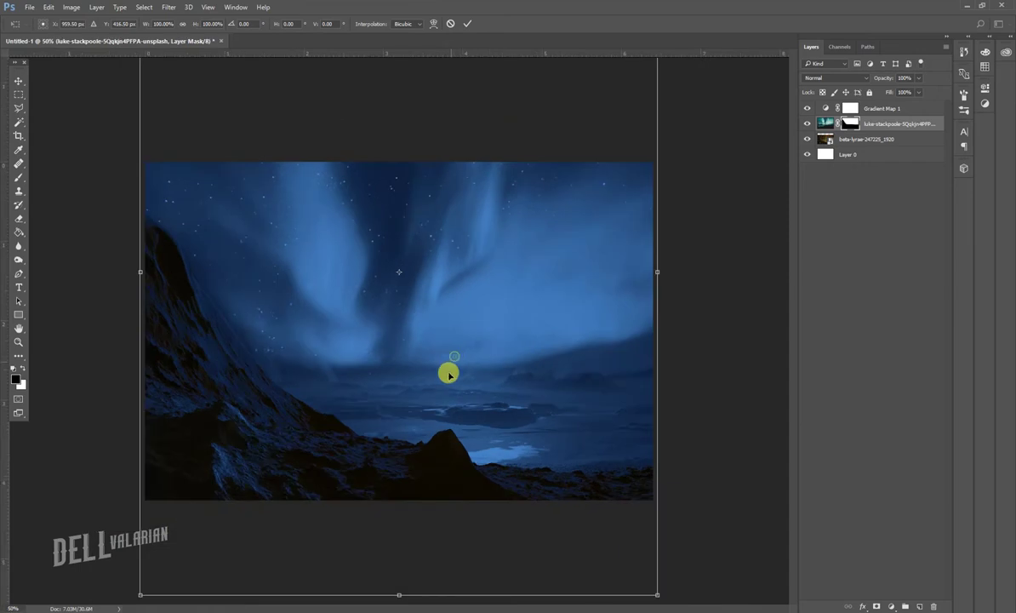
left_click_drag(450, 320, 451, 332)
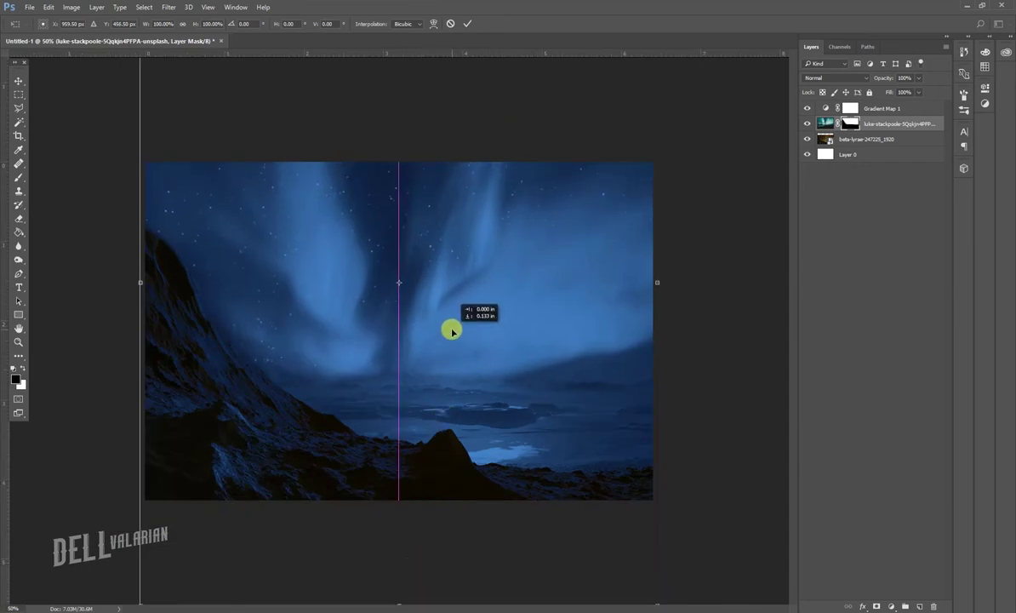
left_click_drag(452, 332, 452, 333)
key("Return")
key("b")
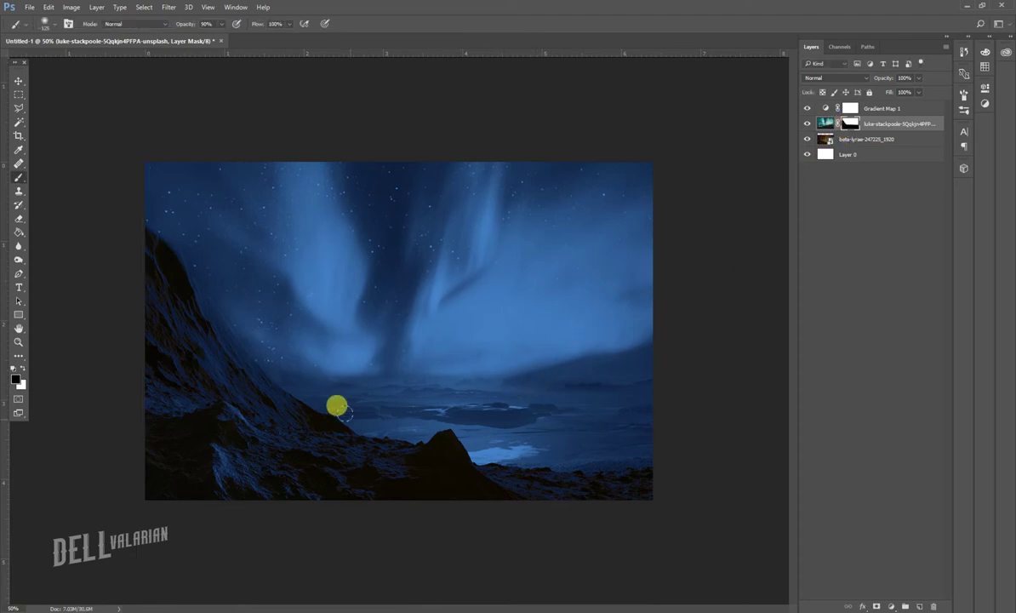
key("bracketleft")
key("bracketleft")
key("bracketleft")
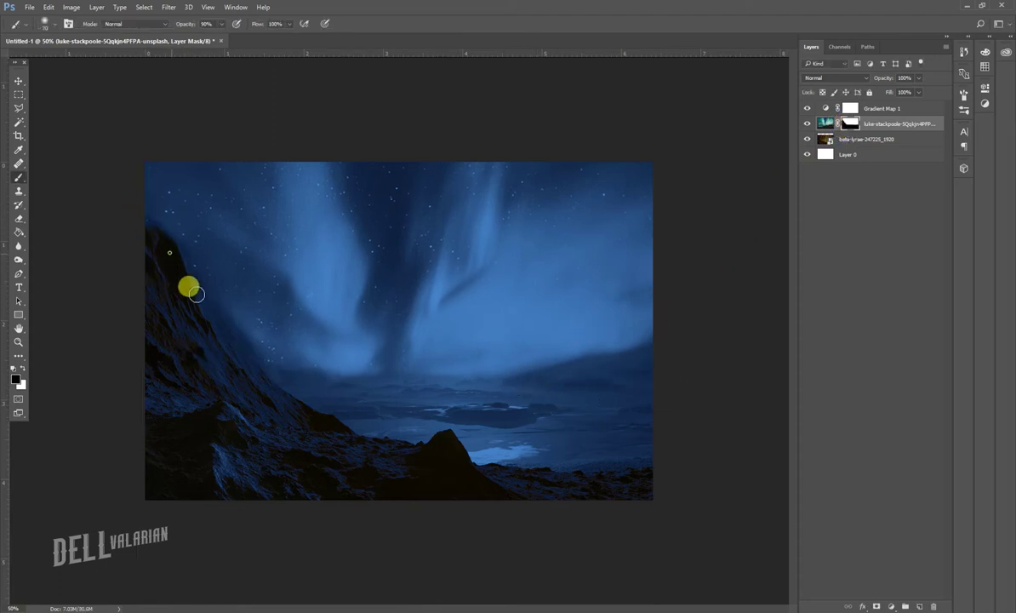
left_click(18, 81)
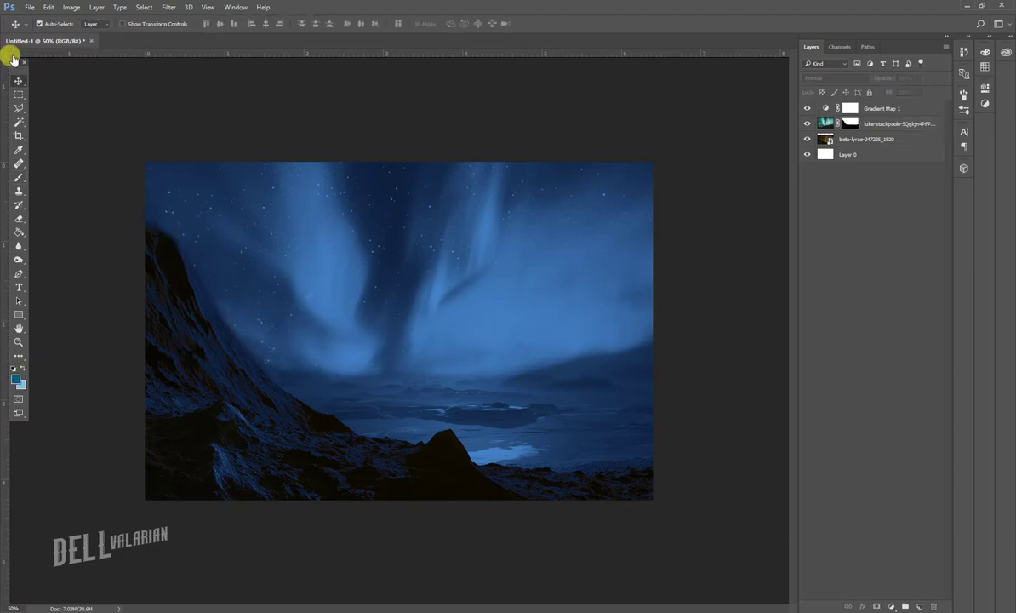
- Show the beta-lyrae-247225_1920 layer, enlarge it and shift it up and right
left_click(823, 141)
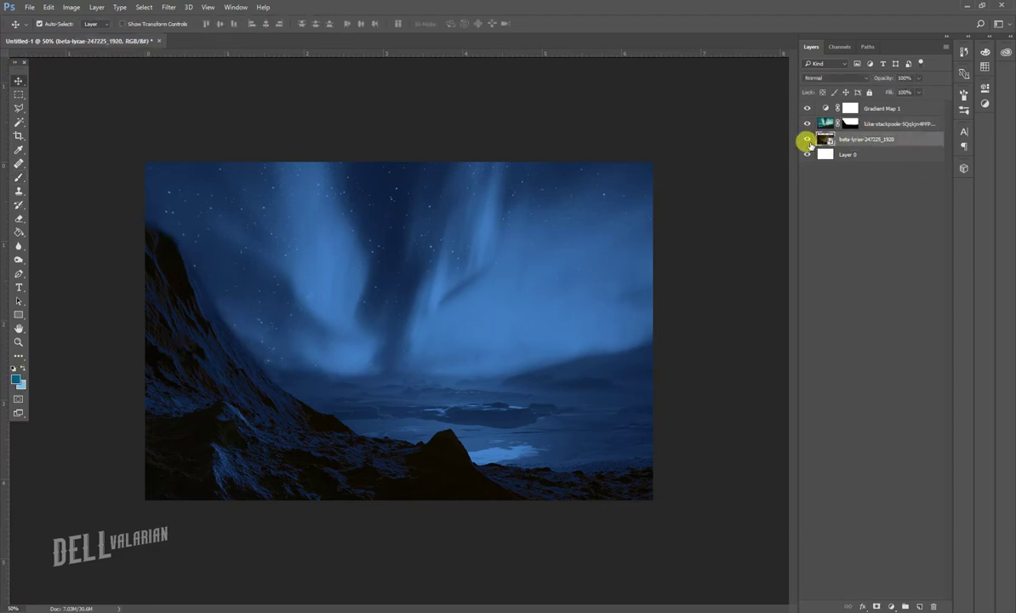
left_click(805, 140)
key("ctrl+t")
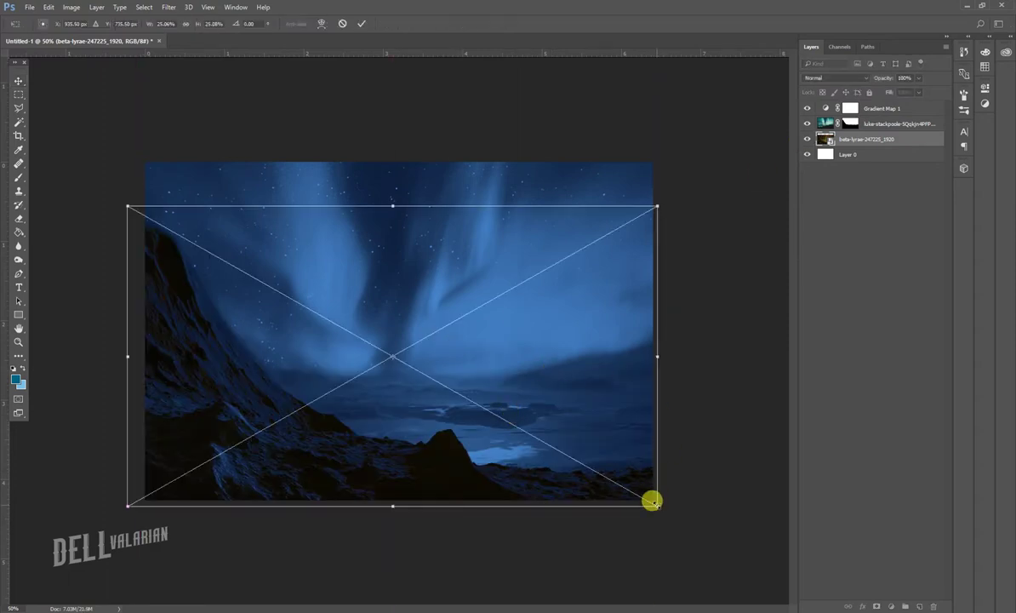
left_click_drag(656, 504, 692, 522)
left_click_drag(549, 419, 593, 386)
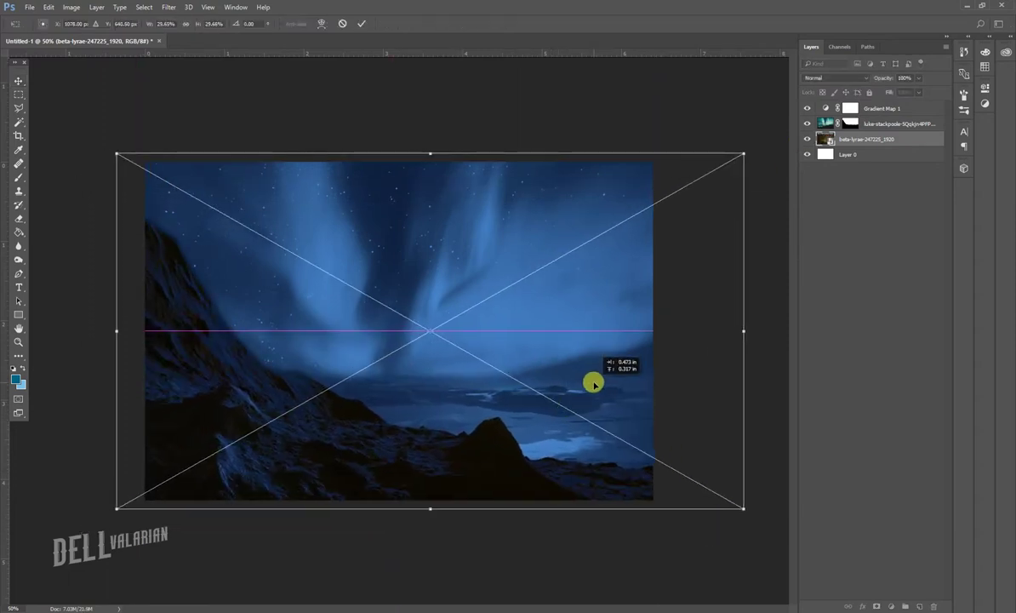
key("Return")
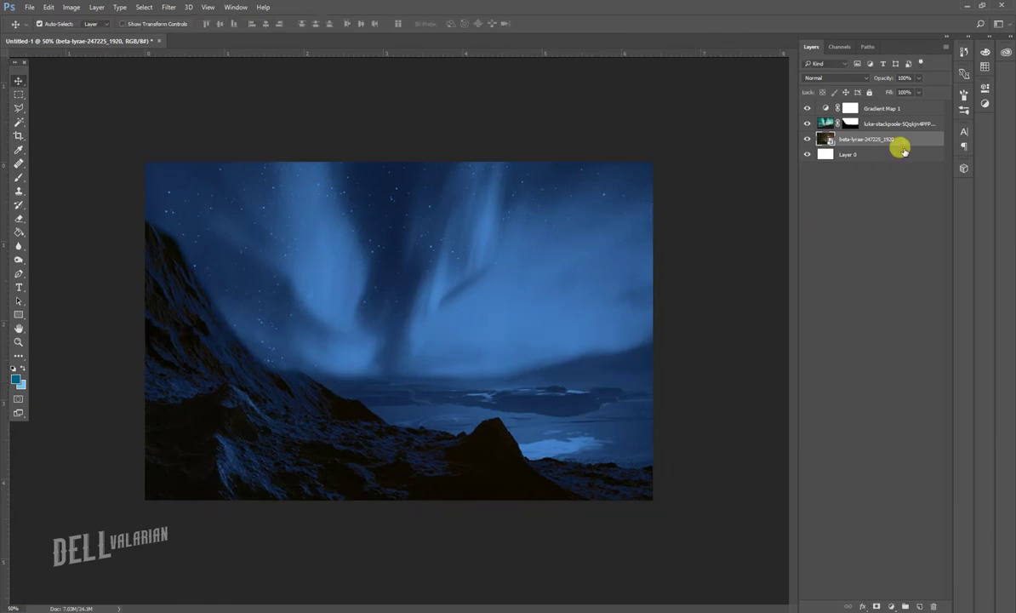
- With the aurora hidden, move the lower image slightly left, then show the aurora and target its mask
left_click(874, 125)
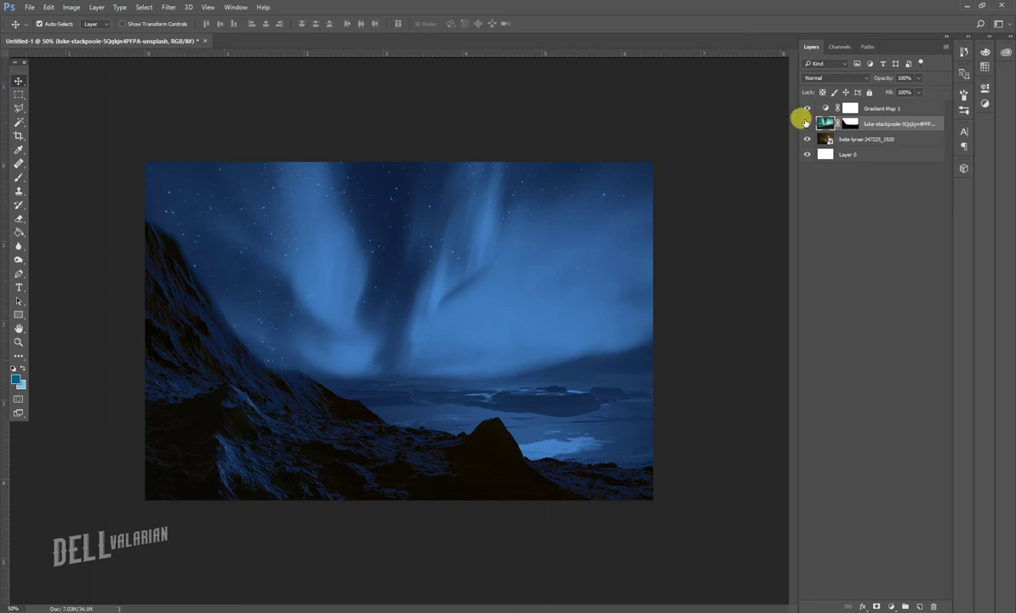
left_click(806, 124)
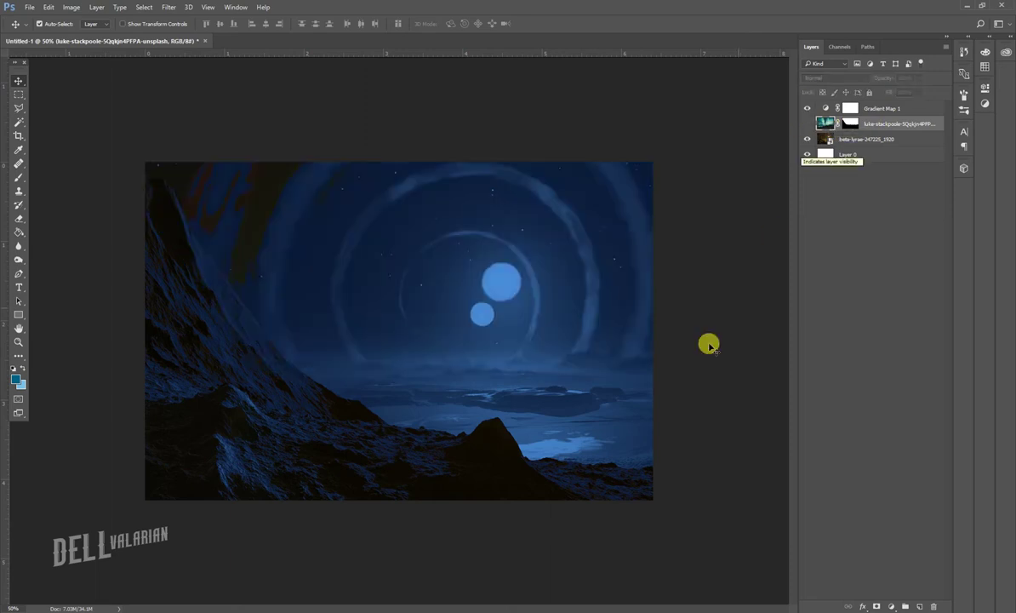
left_click_drag(570, 431, 549, 431)
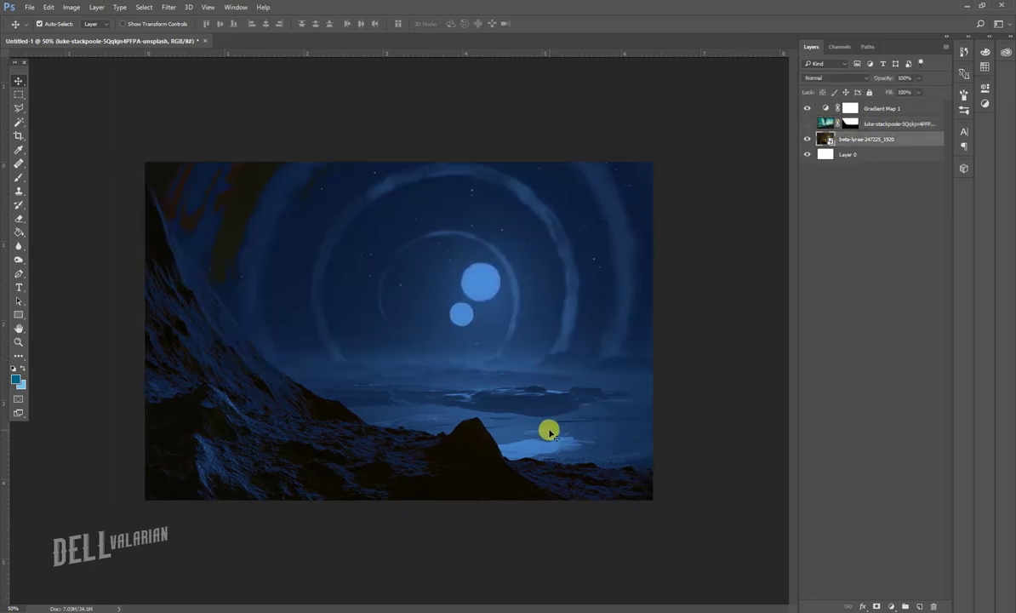
left_click(806, 124)
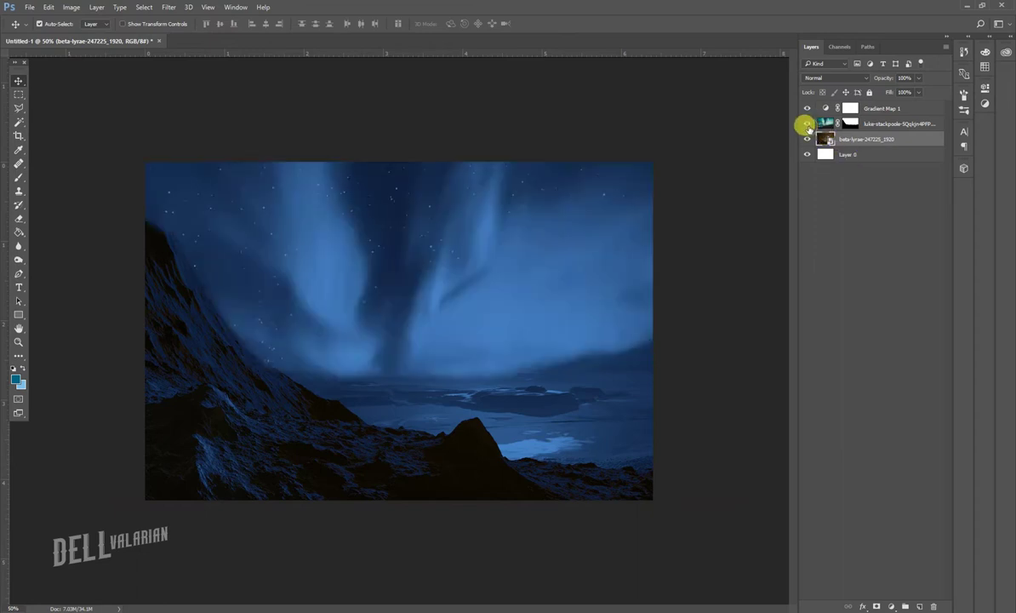
left_click(474, 351)
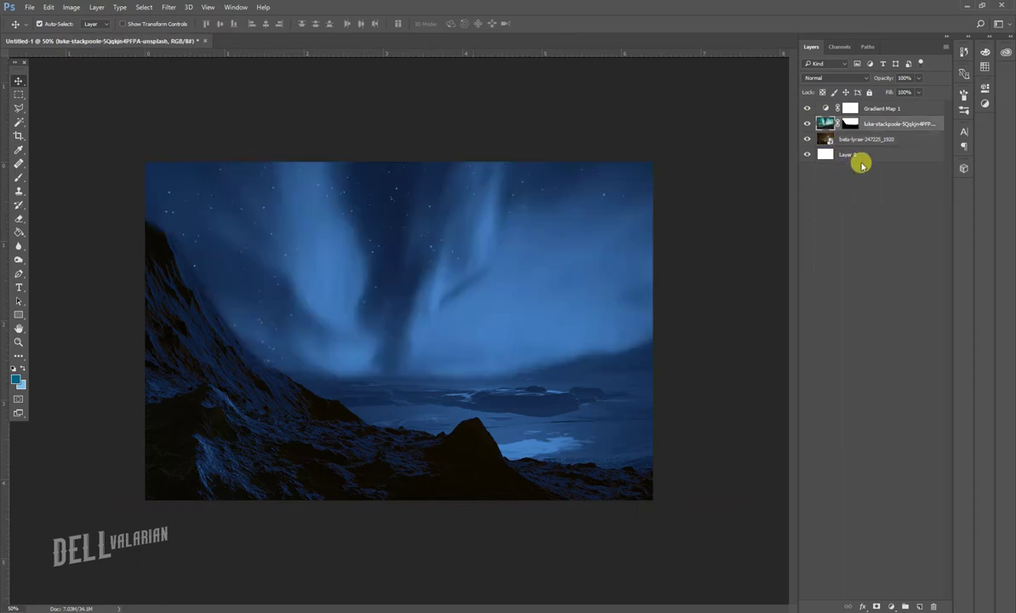
left_click(848, 124)
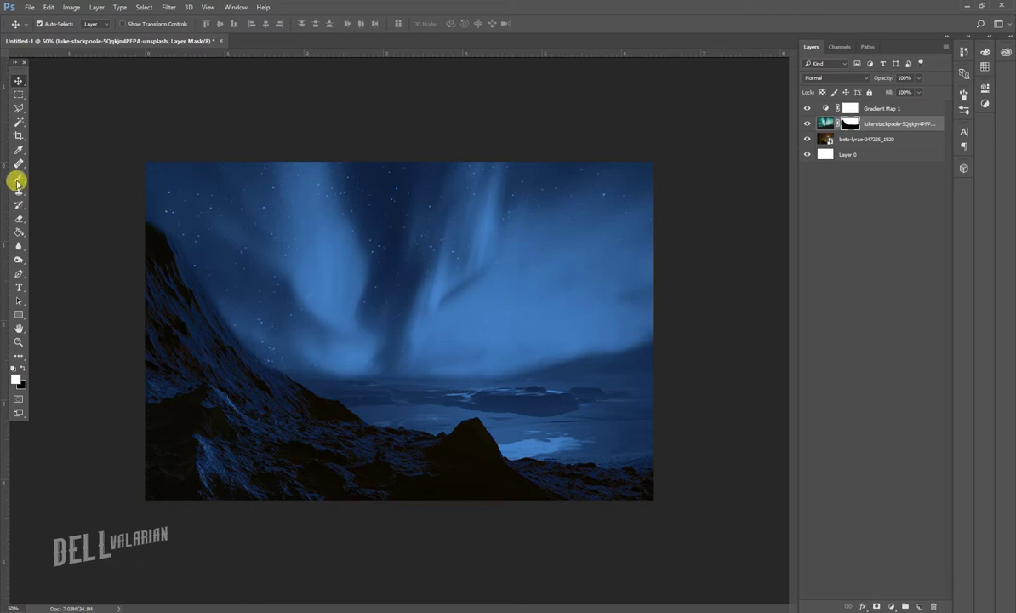
- Paint black on the aurora mask along the left cliff edge, then select Gradient Map 1
left_click(18, 182)
key("x")
left_click_drag(125, 208, 239, 374)
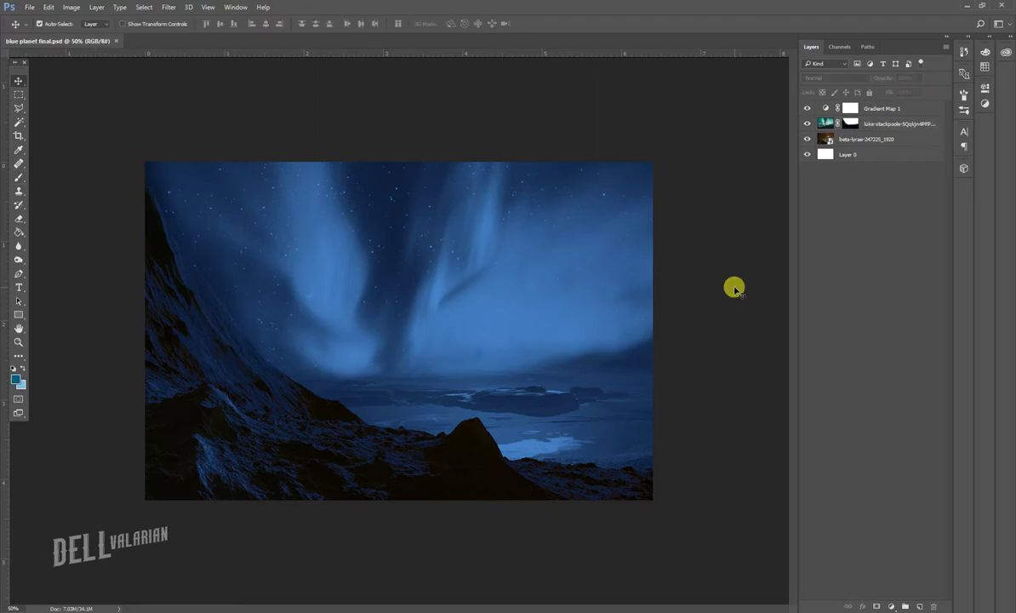
left_click(901, 128)
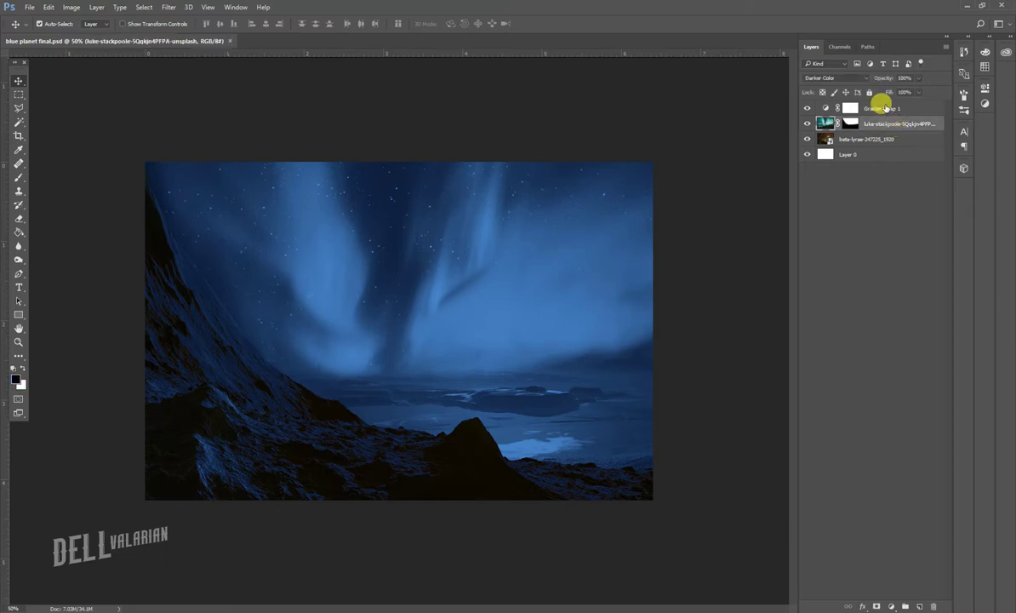
left_click(885, 107)
- Add a Color Lookup adjustment layer set to HorrorBlue.3DL
left_click(892, 605)
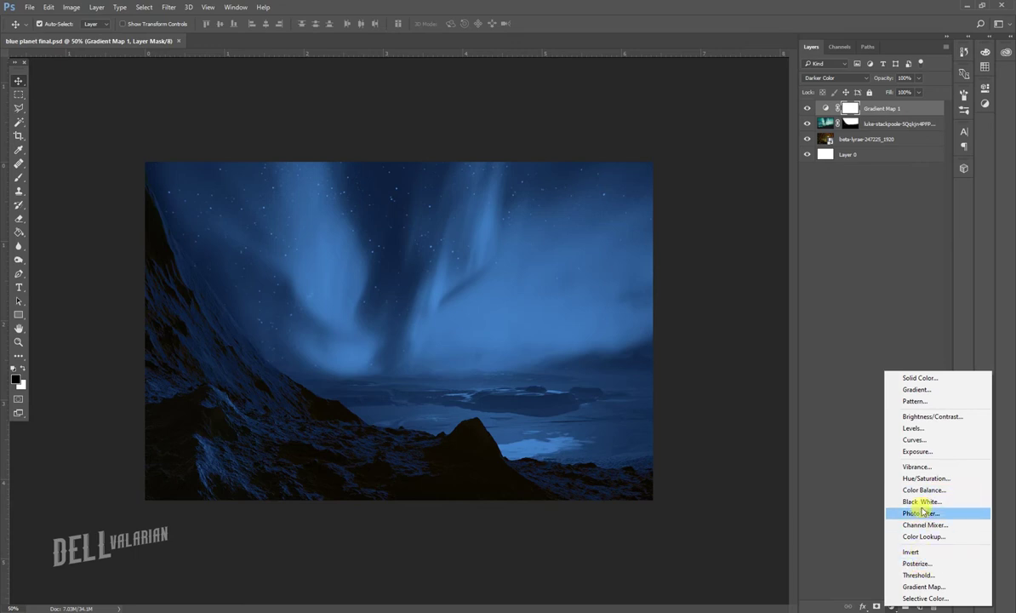
left_click(924, 536)
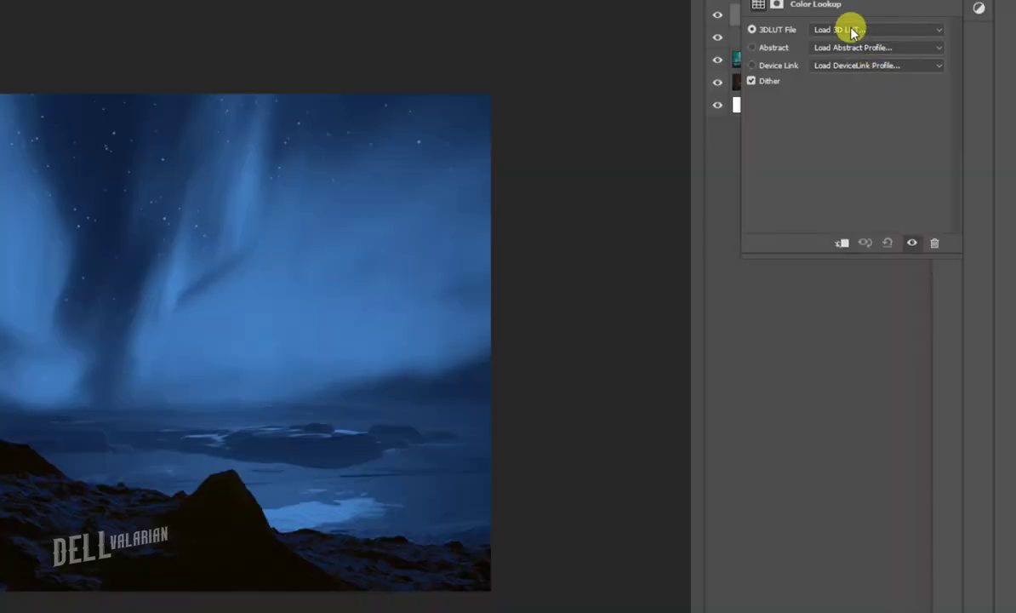
left_click(852, 31)
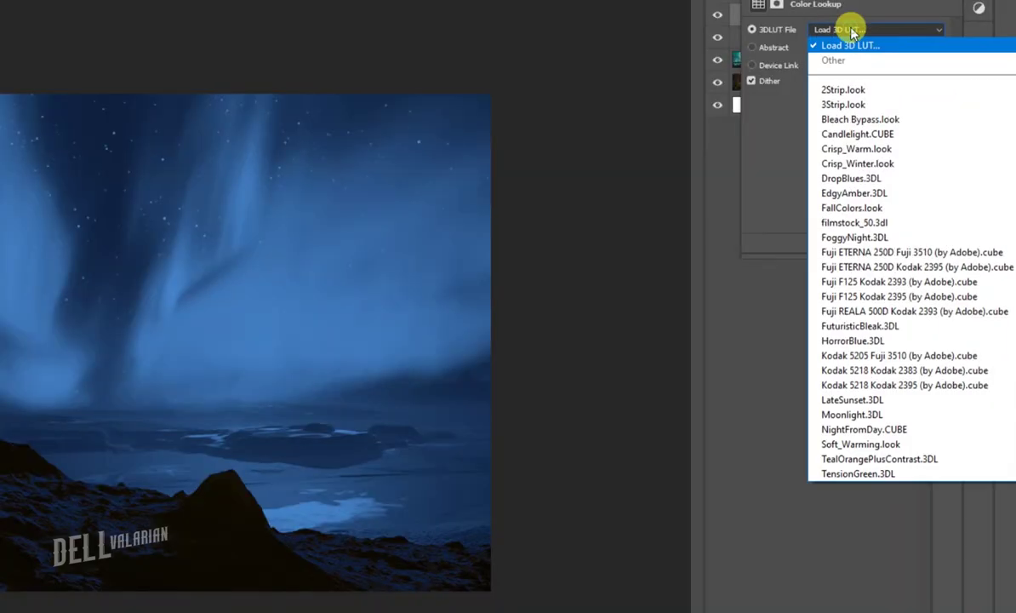
left_click(852, 341)
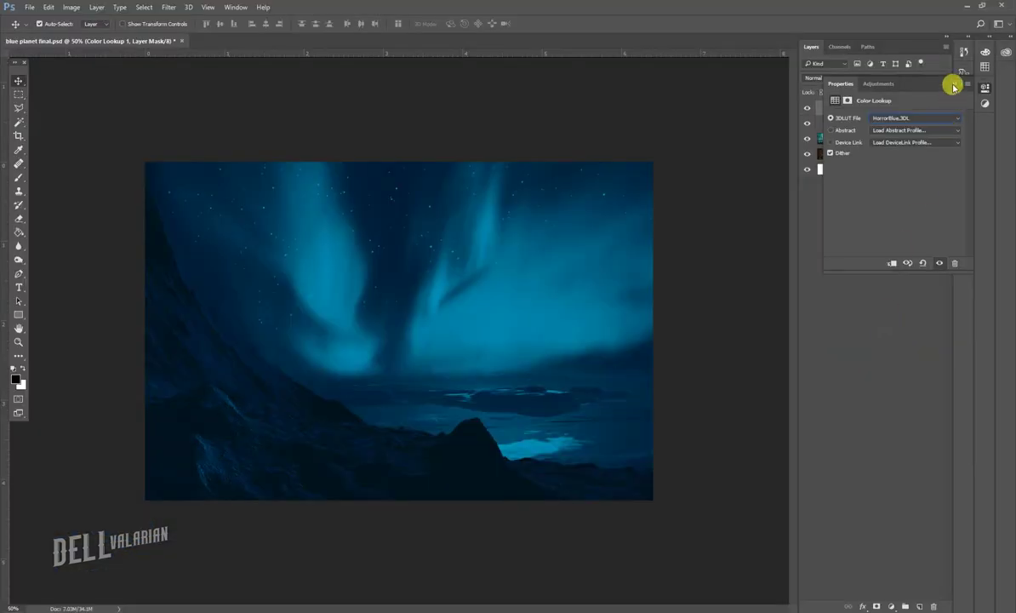
left_click(953, 85)
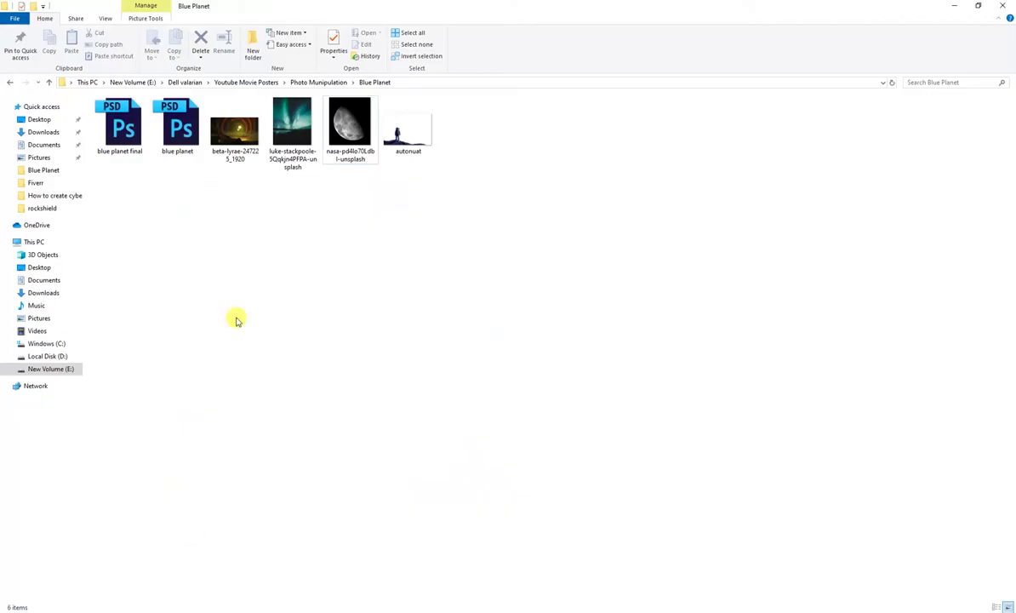
- Drag the moon photo onto the canvas and size it in the upper-right sky
left_click_drag(349, 128, 205, 604)
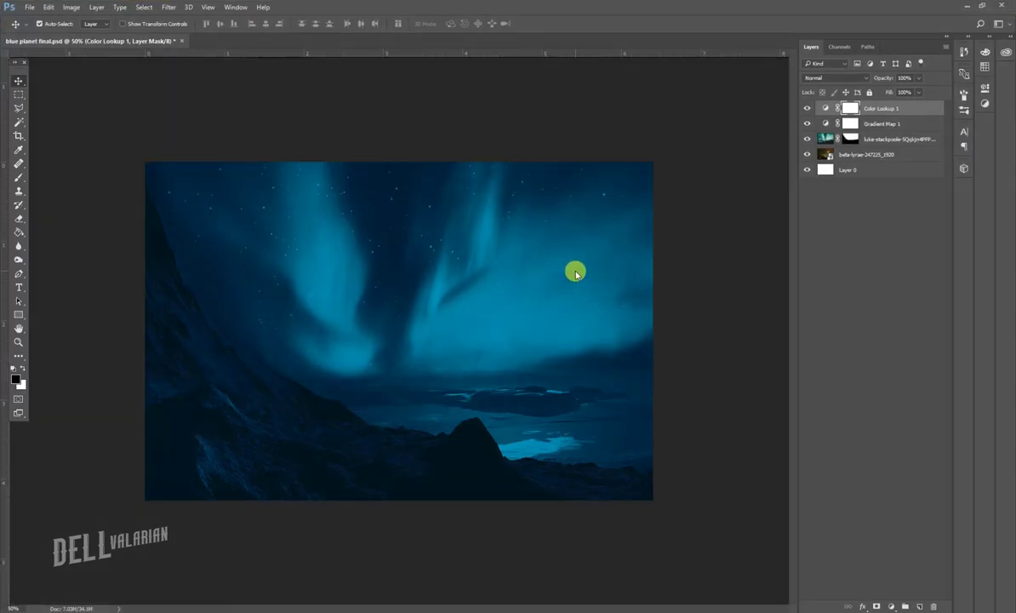
left_click_drag(205, 604, 572, 270)
left_click_drag(542, 493, 469, 408)
left_click_drag(422, 381, 613, 295)
left_click_drag(652, 324, 669, 331)
left_click_drag(612, 304, 579, 272)
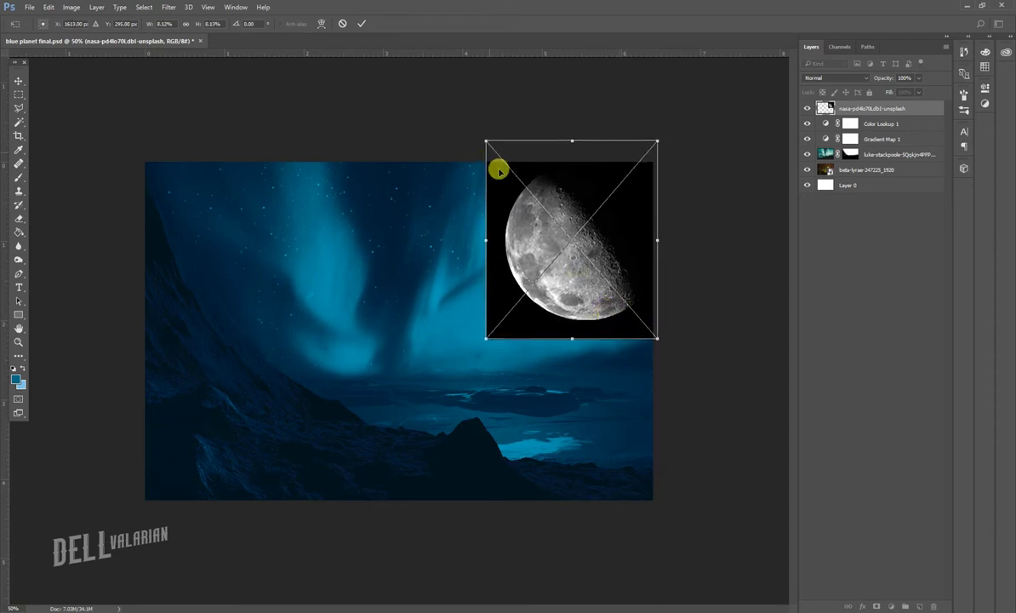
key("Return")
- Blend the moon layer in Color Dodge at 70% opacity
left_click(834, 77)
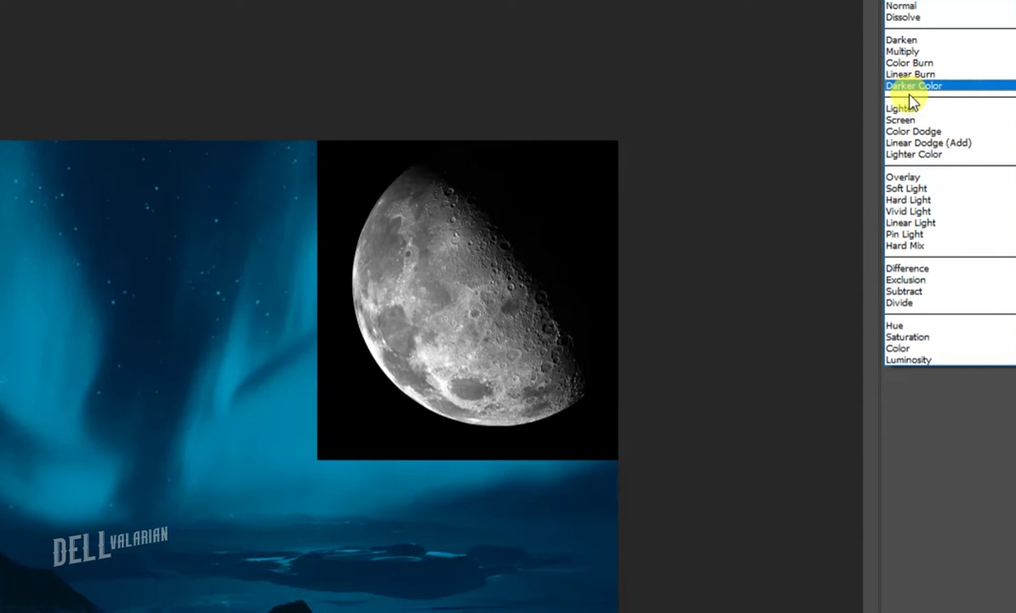
left_click(909, 131)
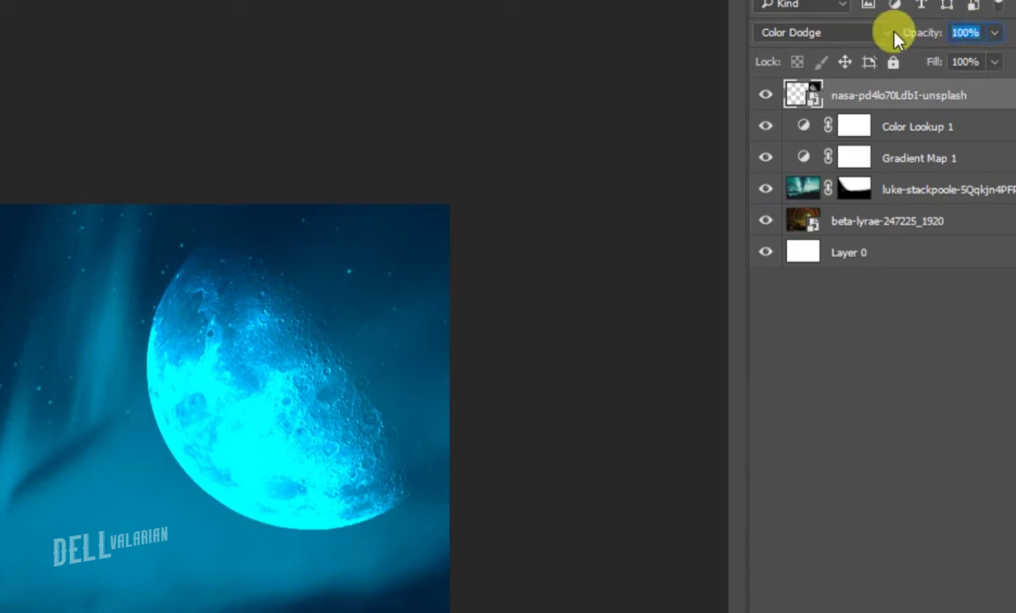
type("70")
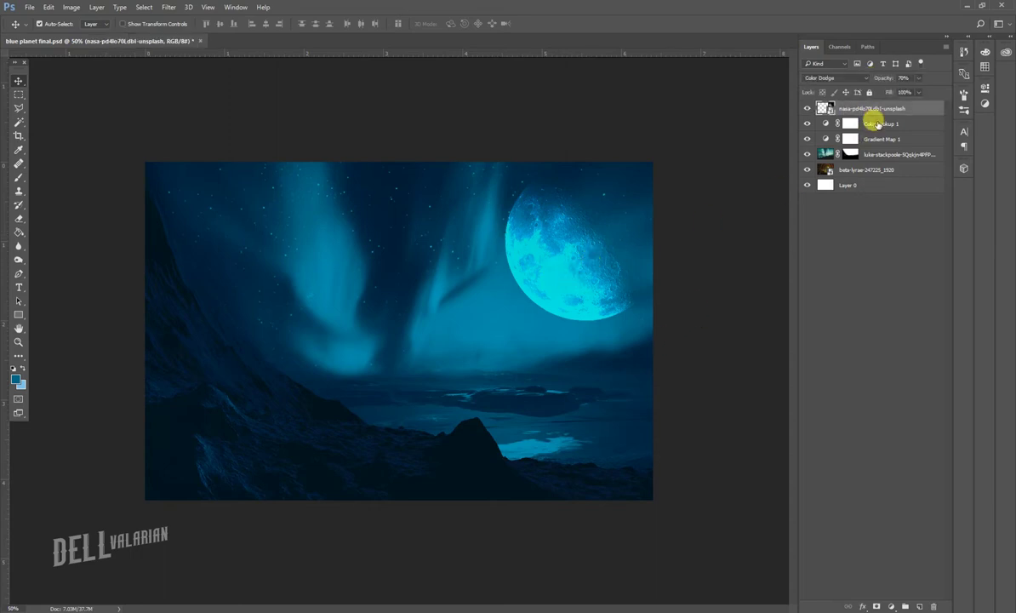
- Free-transform the luke-stackpoole aurora layer downward so its glow reaches toward the horizon
left_click(394, 261)
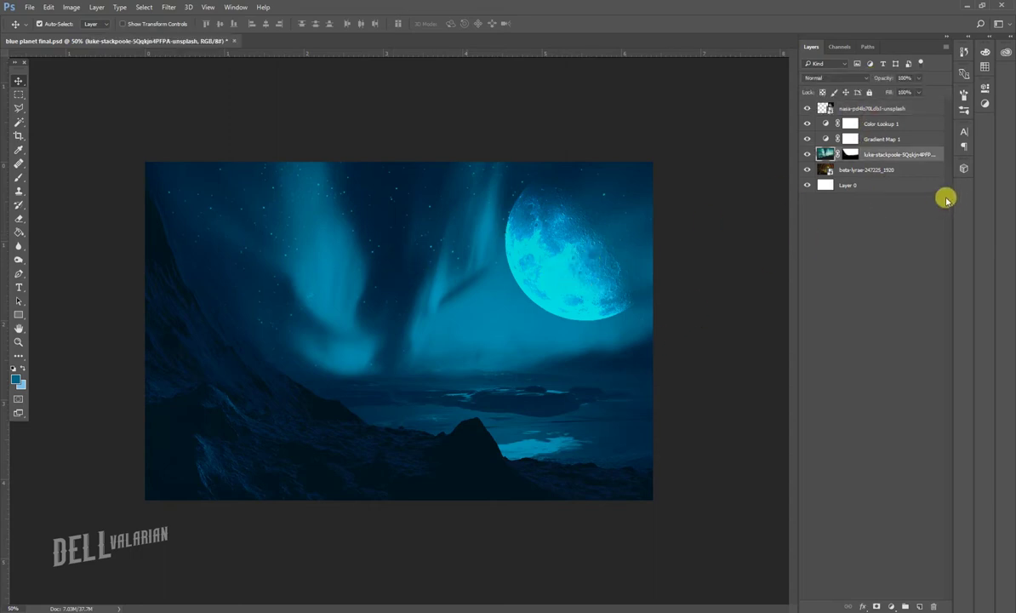
key("ctrl+t")
mouse_move(386, 211)
left_mouse_down()
mouse_move(419, 232)
mouse_move(421, 288)
left_mouse_up()
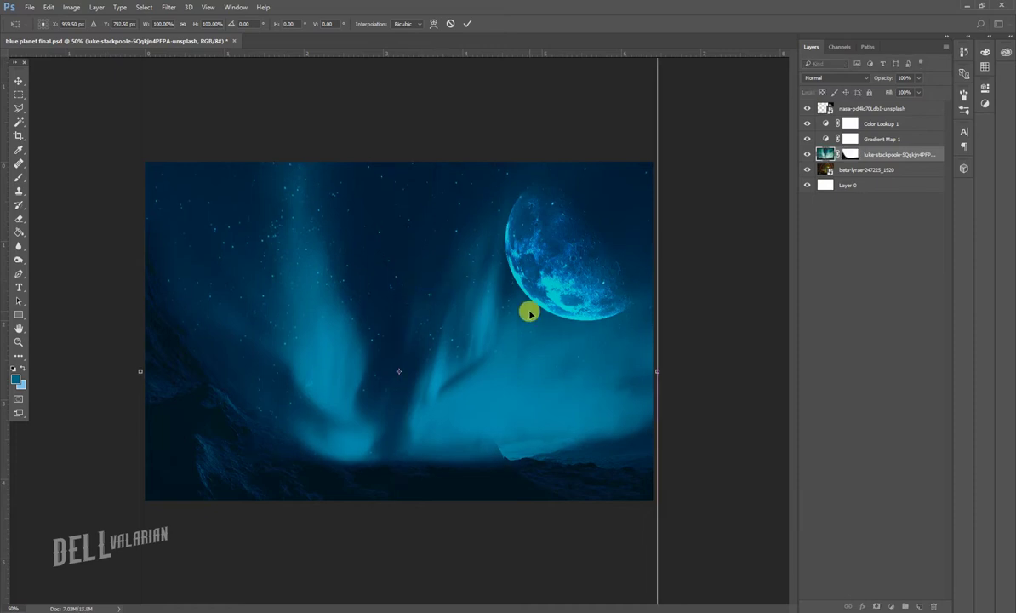
key("Return")
- Paint black on the aurora mask to hide glow near the horizon, undoing one stroke
left_click(848, 155)
left_click(21, 177)
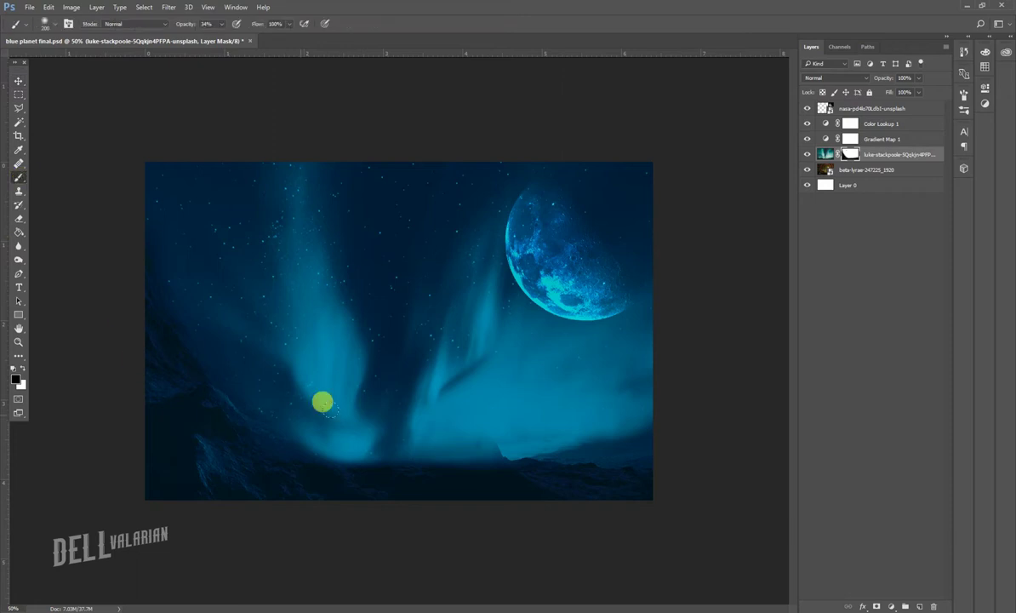
mouse_move(503, 426)
left_mouse_down()
mouse_move(627, 420)
mouse_move(517, 440)
left_mouse_up()
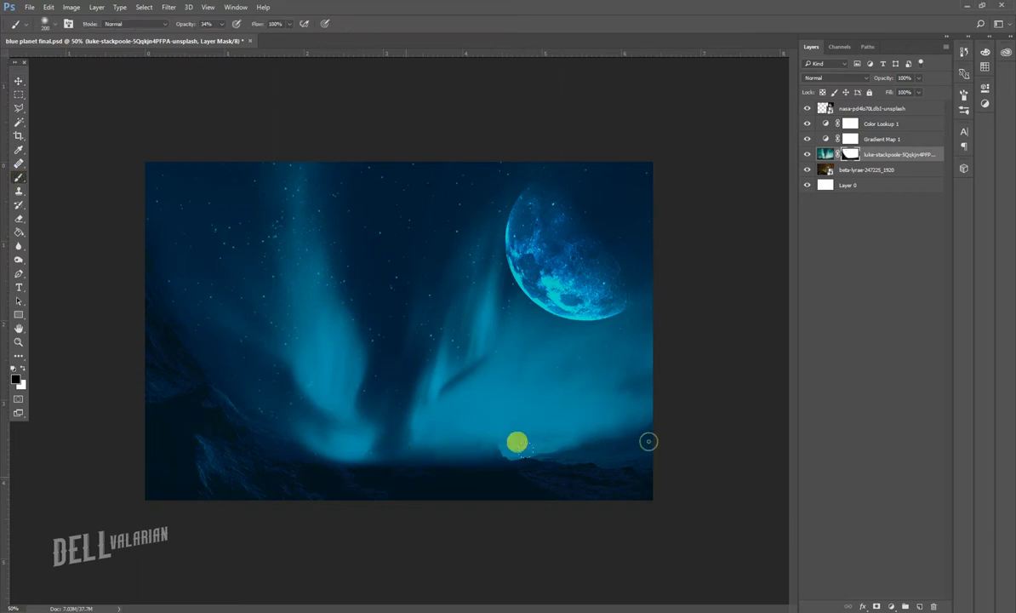
left_click_drag(221, 24, 248, 40)
type("5")
mouse_move(289, 417)
left_mouse_down()
mouse_move(451, 417)
mouse_move(177, 286)
mouse_move(354, 370)
mouse_move(614, 359)
left_mouse_up()
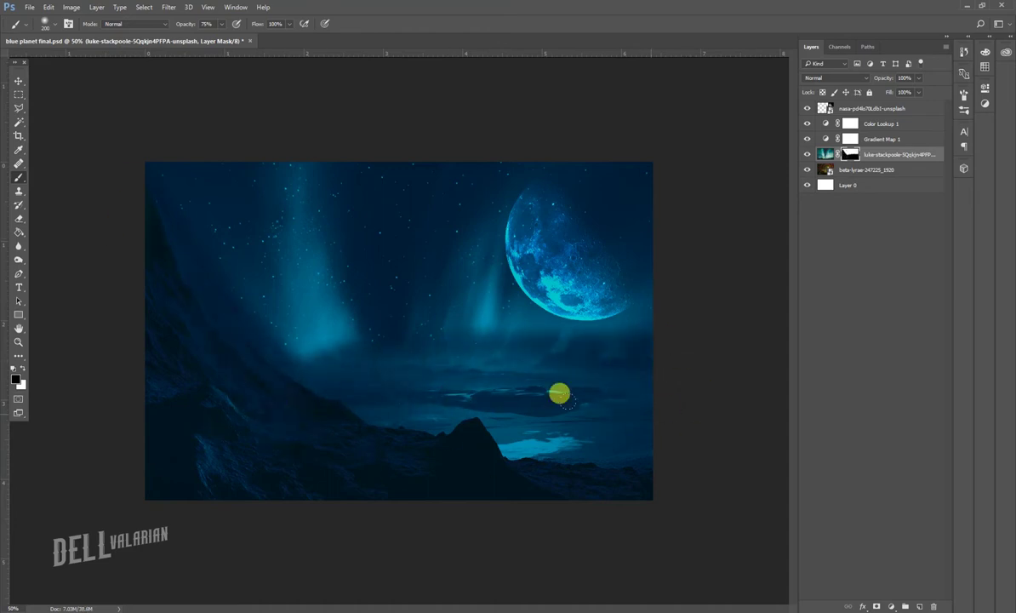
key("ctrl+z")
- Paint white with a smaller brush to restore aurora beams across the middle and left sky
left_click(23, 372)
mouse_move(494, 238)
left_mouse_down()
mouse_move(347, 338)
mouse_move(253, 338)
mouse_move(381, 373)
left_mouse_up()
left_click_drag(208, 24, 195, 24)
mouse_move(222, 371)
left_mouse_down()
mouse_move(388, 358)
mouse_move(322, 377)
mouse_move(226, 329)
left_mouse_up()
left_click_drag(220, 26, 215, 31)
key("x")
key("bracketleft")
key("bracketleft")
key("bracketleft")
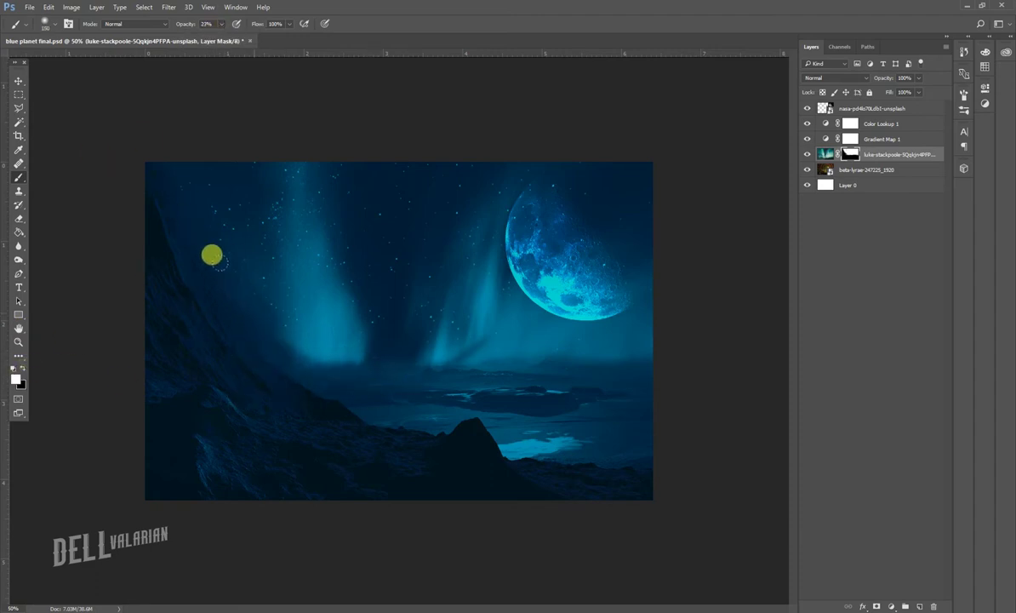
left_click_drag(226, 251, 222, 269)
mouse_move(255, 309)
left_mouse_down()
mouse_move(318, 335)
mouse_move(273, 310)
mouse_move(320, 326)
mouse_move(284, 331)
mouse_move(259, 327)
mouse_move(437, 338)
left_mouse_up()
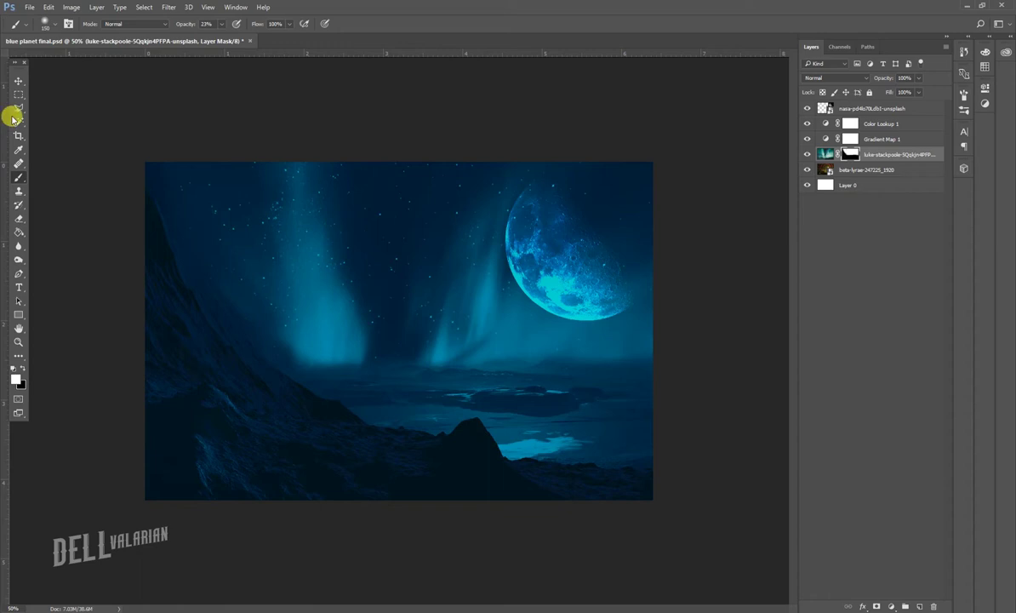
left_click(18, 82)
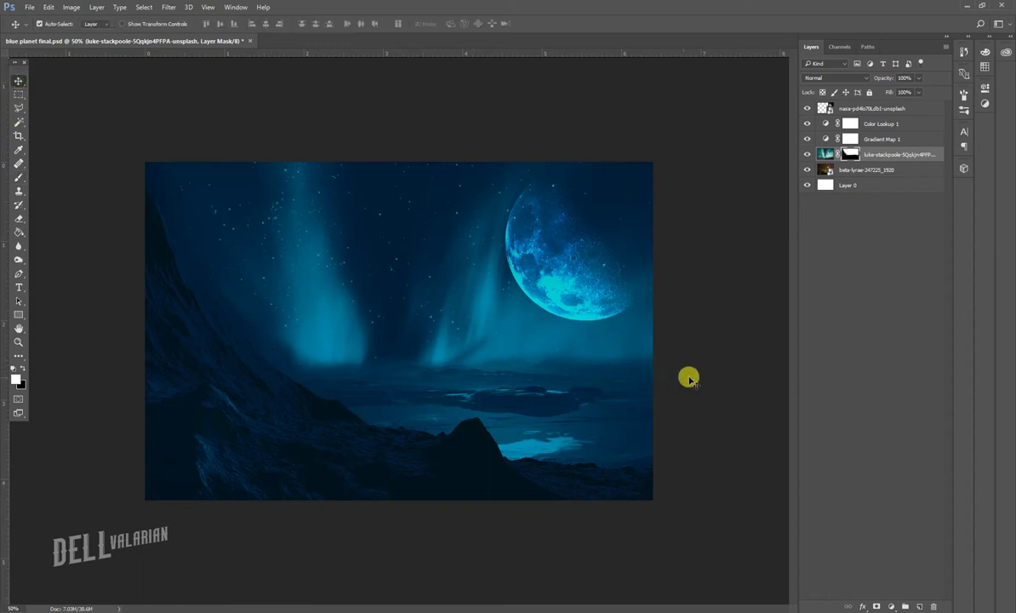
- Select the moon layer and set its opacity to 75%
left_click(722, 356)
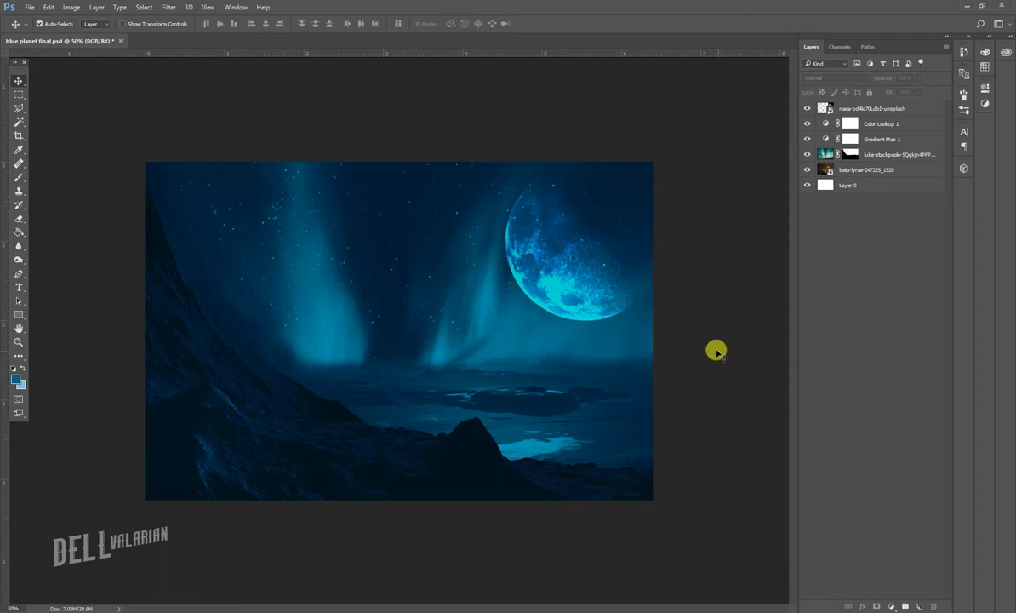
left_click(587, 252)
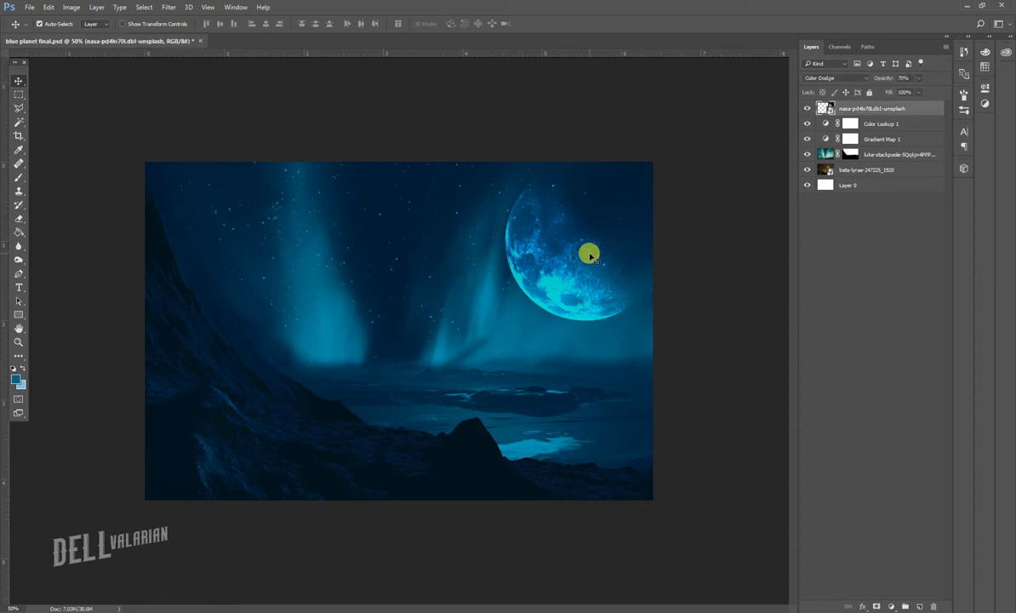
left_click(805, 109)
left_click(805, 109)
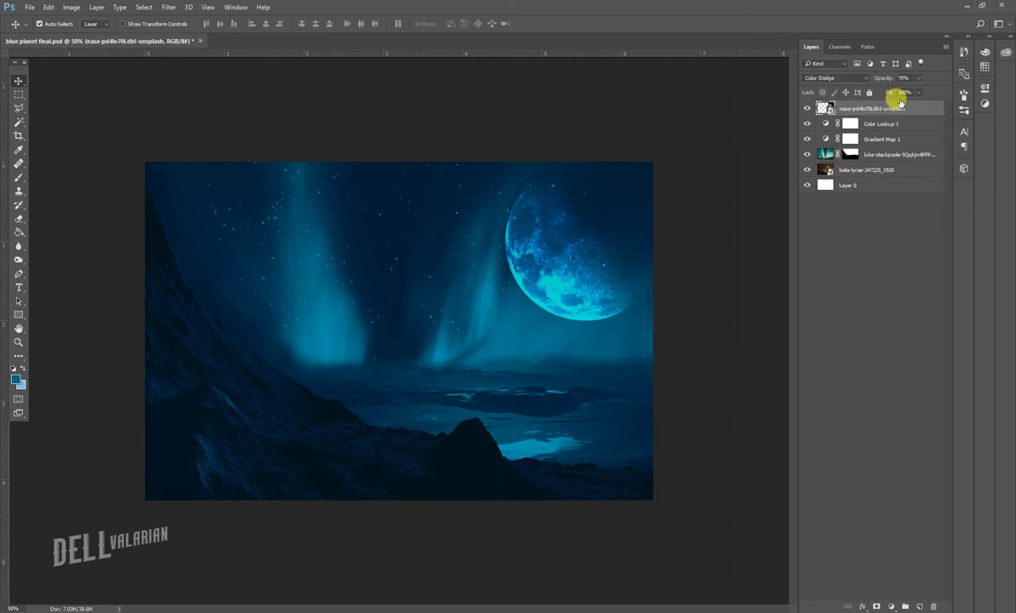
type("5")
left_click(851, 75)
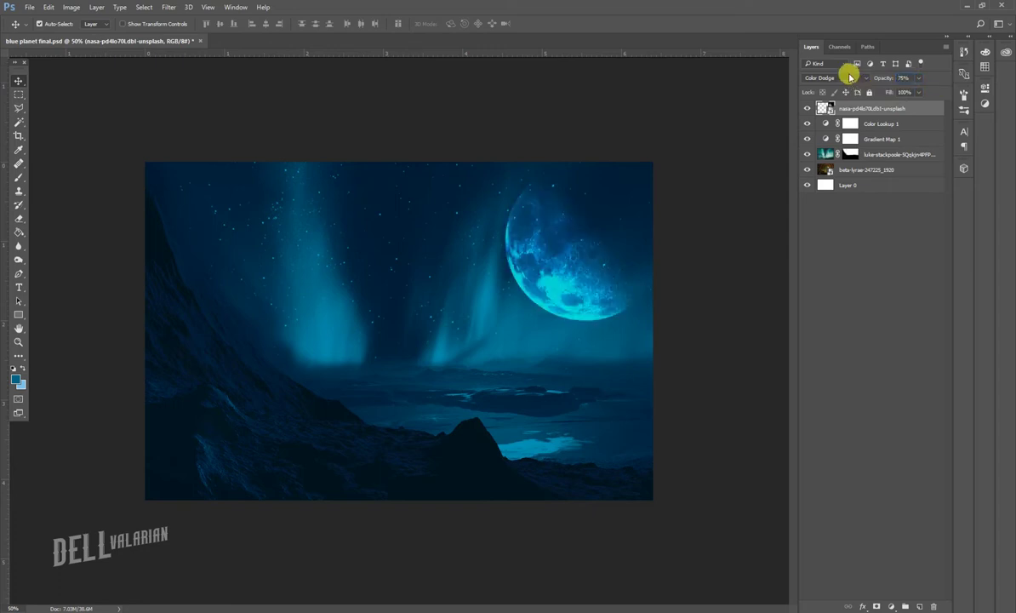
- Enlarge the moon slightly around its centre with Free Transform
key("ctrl+t")
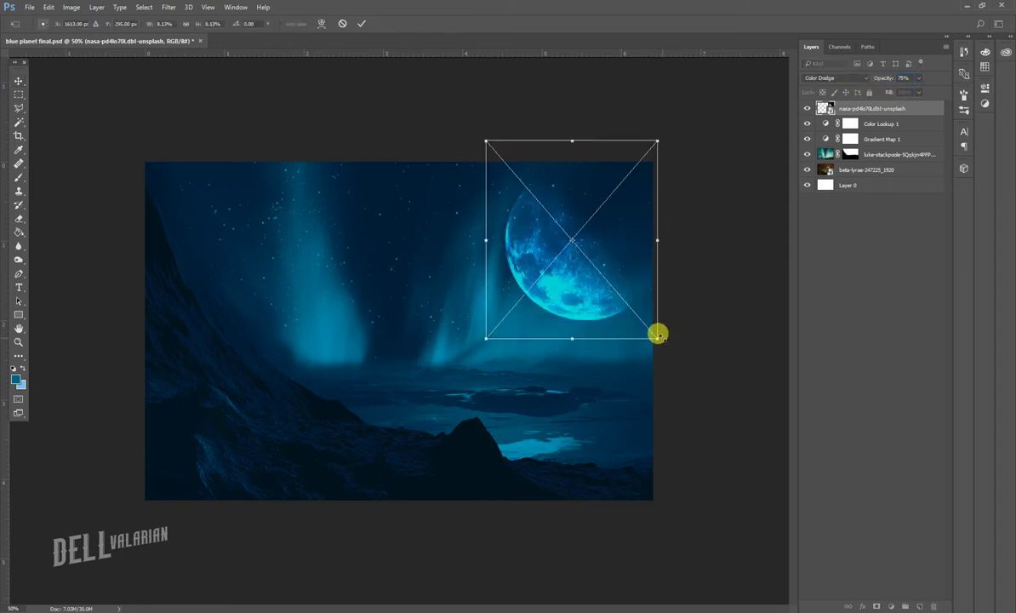
left_click_drag(657, 333, 663, 340)
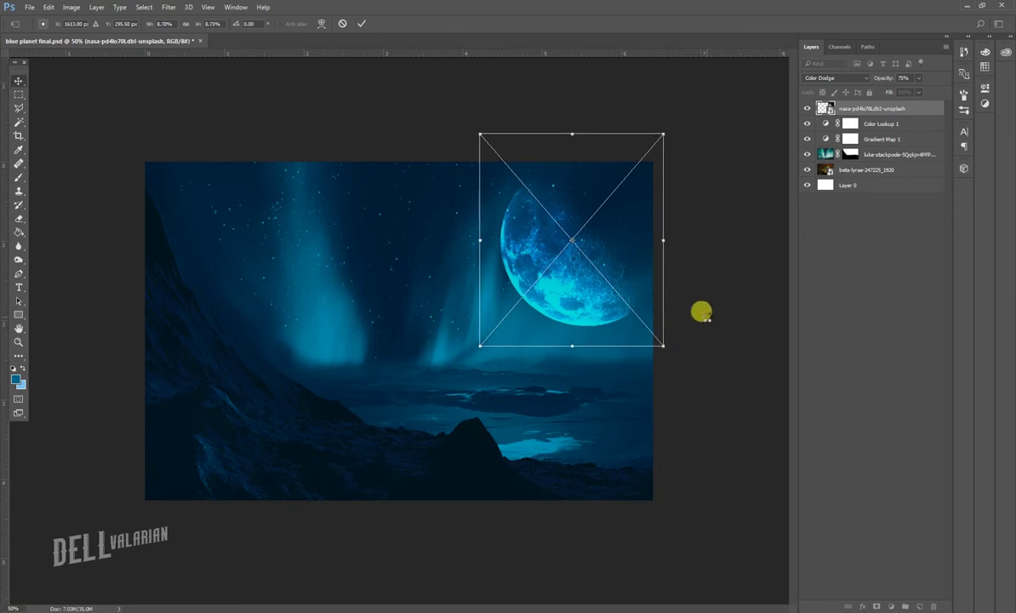
key("Return")
left_click(696, 311)
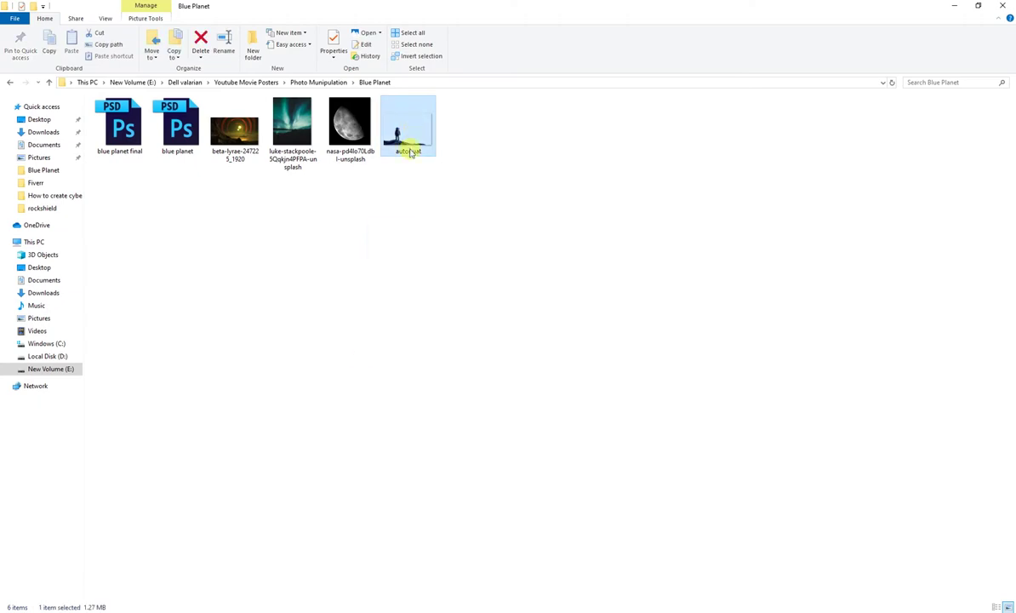
- Place the astronaut photo and move its layer below Color Lookup 1
mouse_move(408, 128)
left_mouse_down()
mouse_move(200, 587)
mouse_move(363, 409)
left_mouse_up()
key("Return")
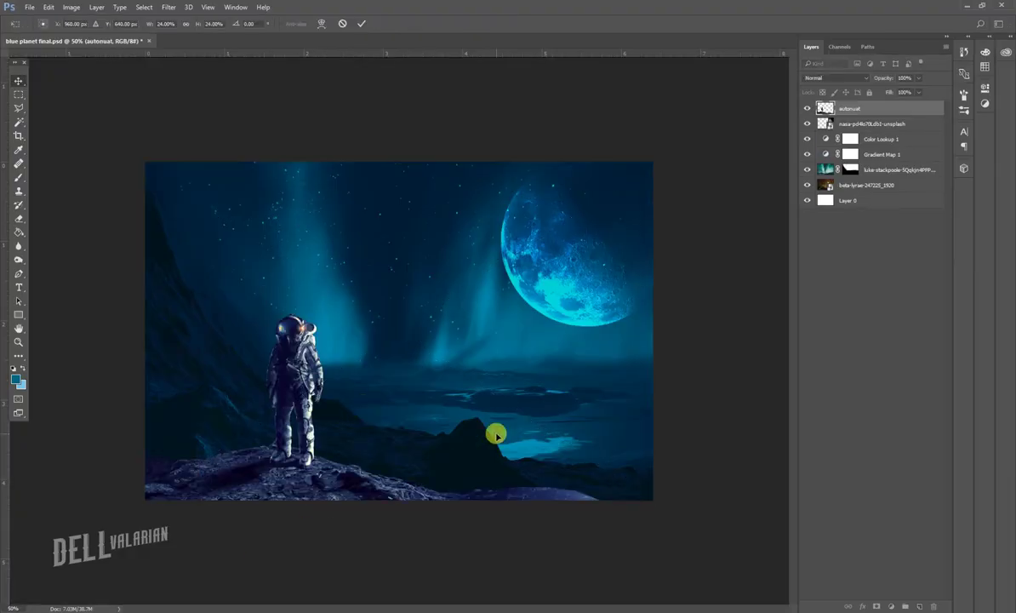
left_click_drag(865, 111, 866, 146)
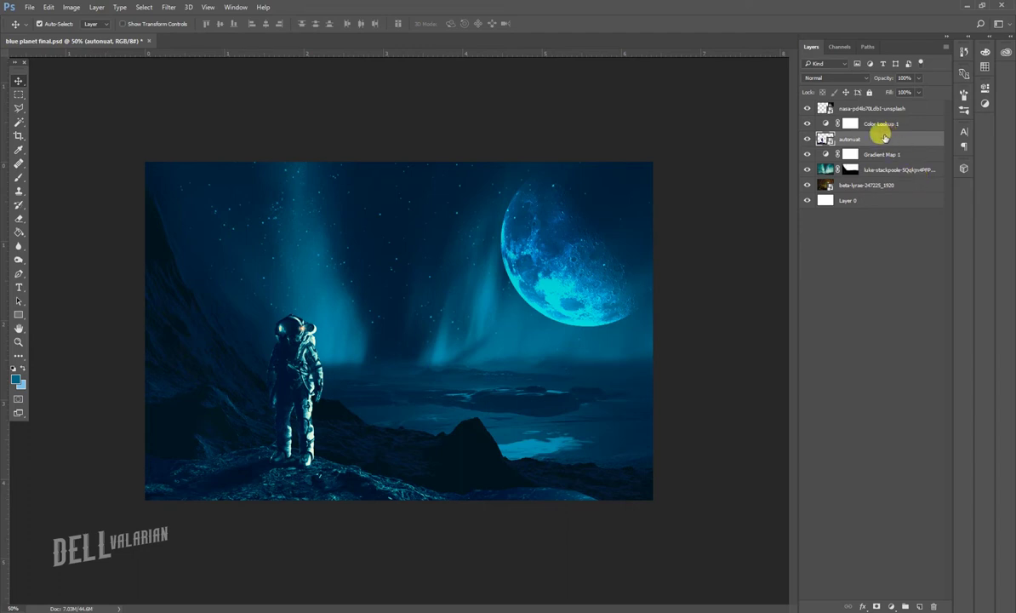
- Duplicate the astronaut layer and move autonuat copy below Gradient Map 1
right_click(884, 137)
left_click(903, 137)
left_click_drag(901, 136, 920, 606)
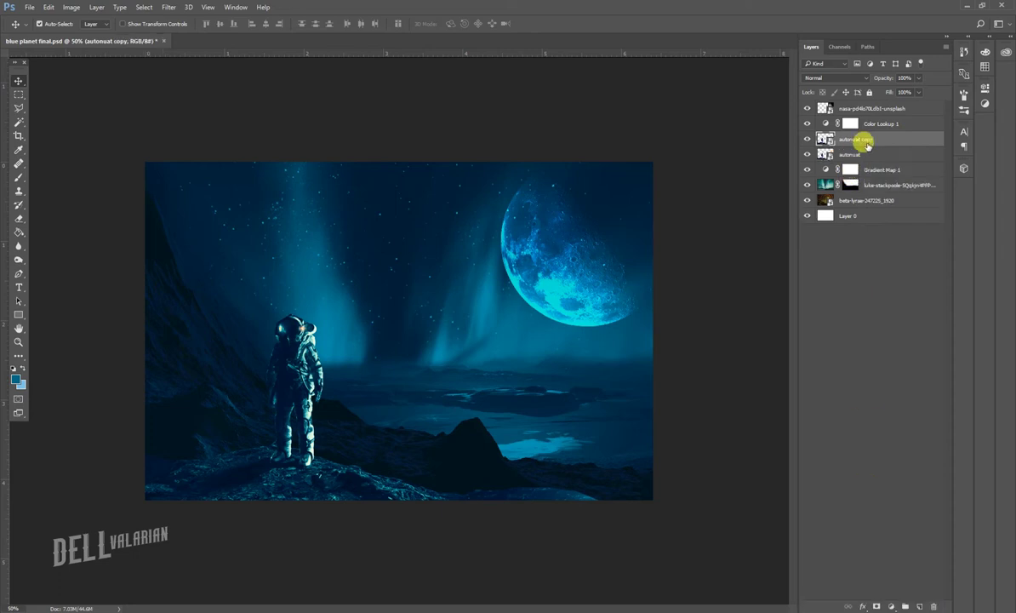
left_click_drag(866, 145, 868, 176)
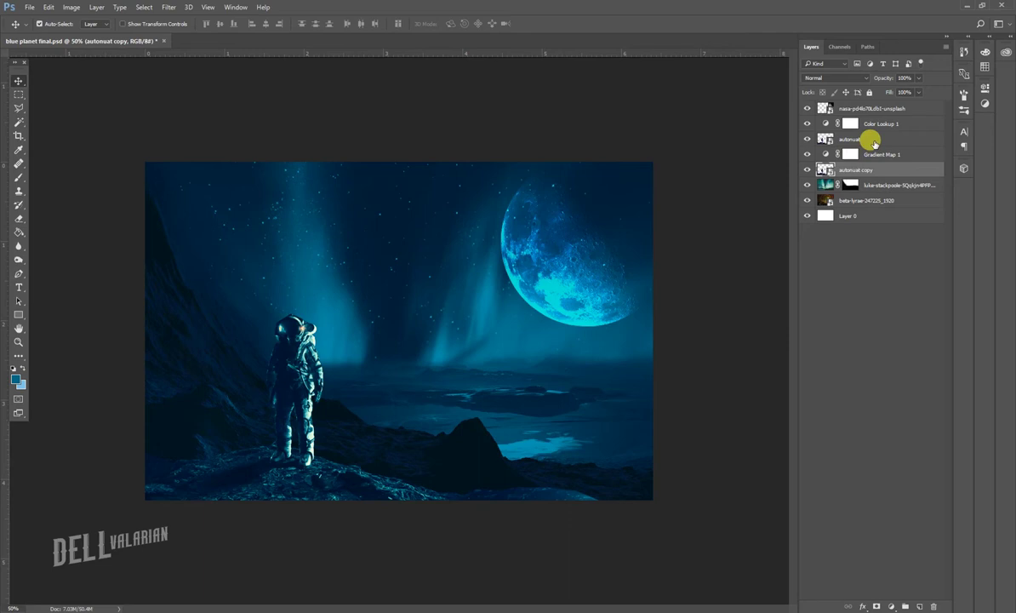
- Rasterize the autonuat layer and add a layer mask to it
left_click(873, 141)
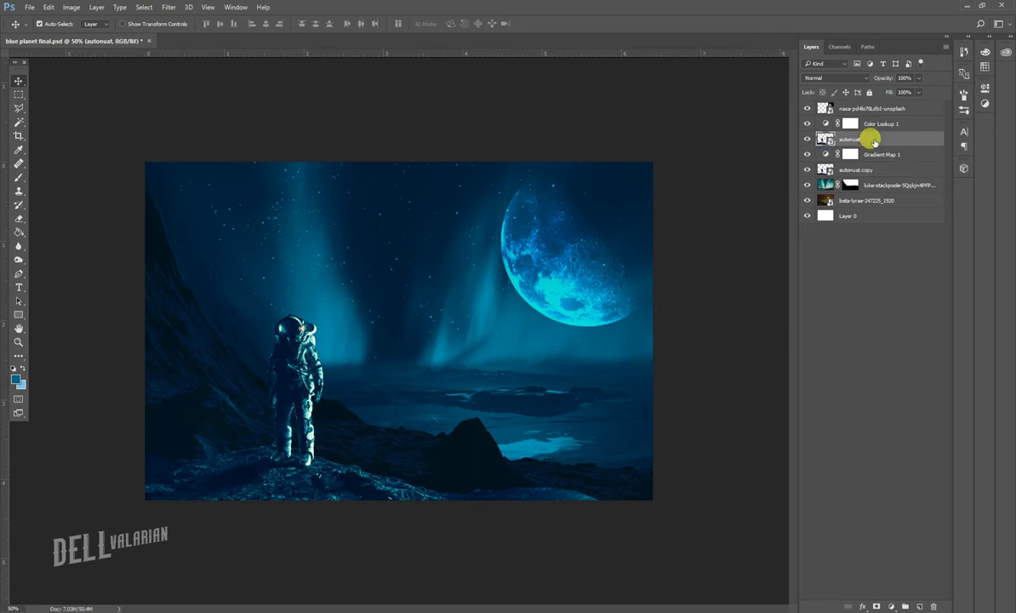
right_click(873, 145)
left_click(797, 285)
left_click(877, 605)
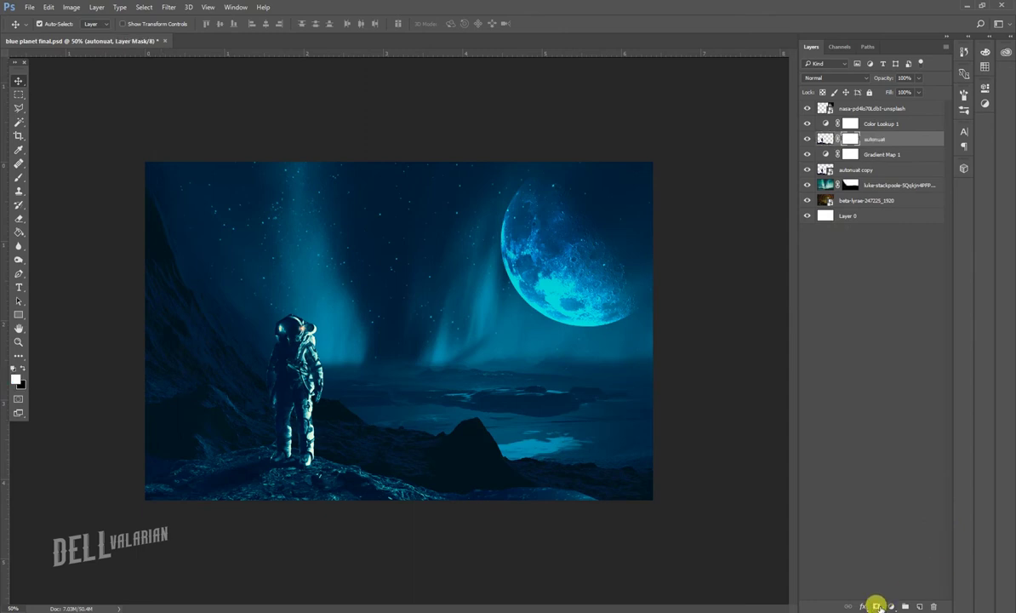
- Brush black on the autonuat mask along the bottom rocks, then zoom in with a smaller brush
left_click(19, 175)
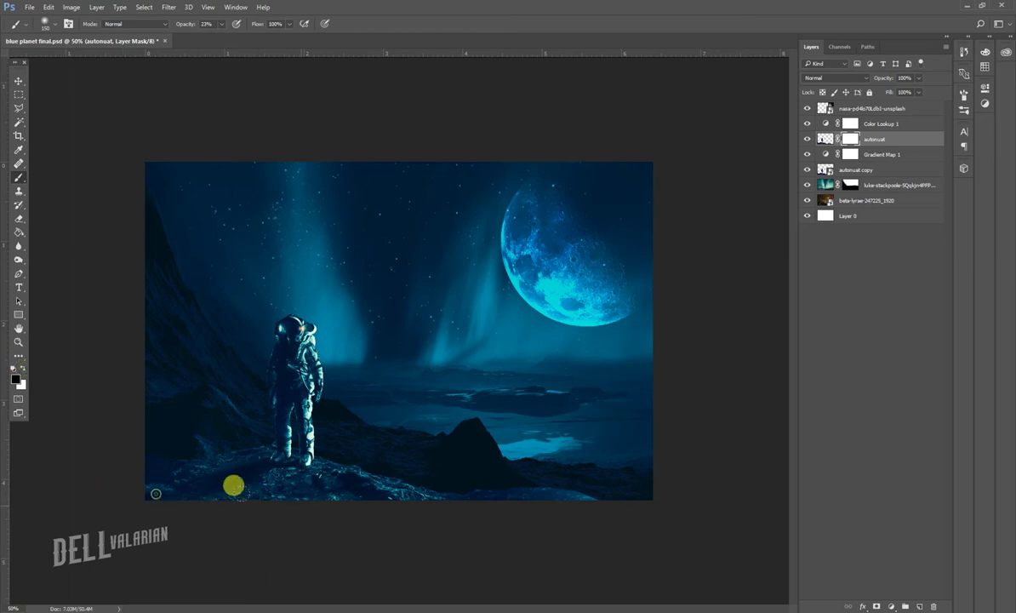
left_click_drag(234, 485, 273, 488)
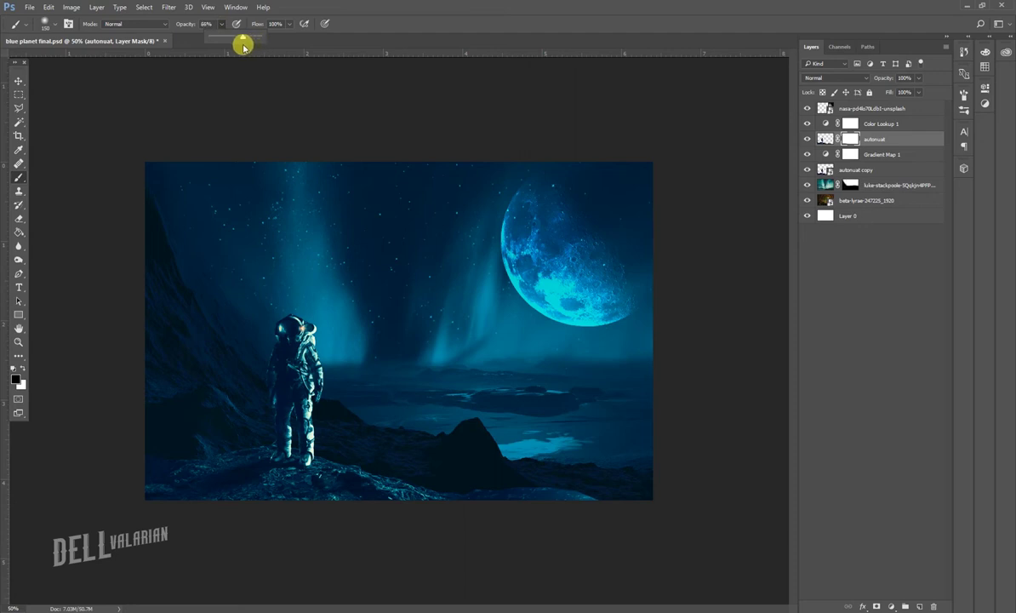
left_click_drag(177, 483, 254, 493)
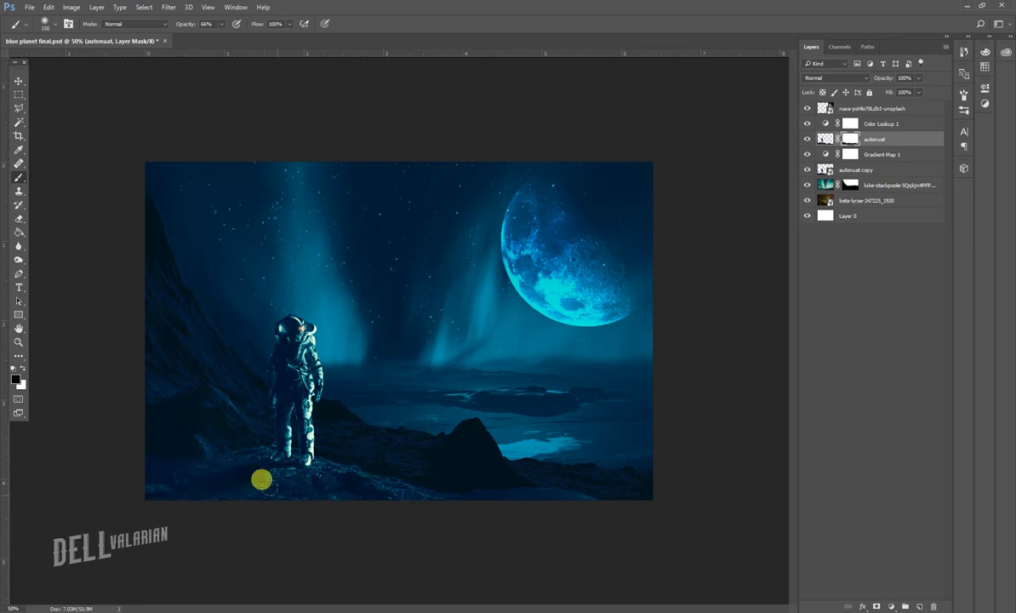
key("ctrl+plus")
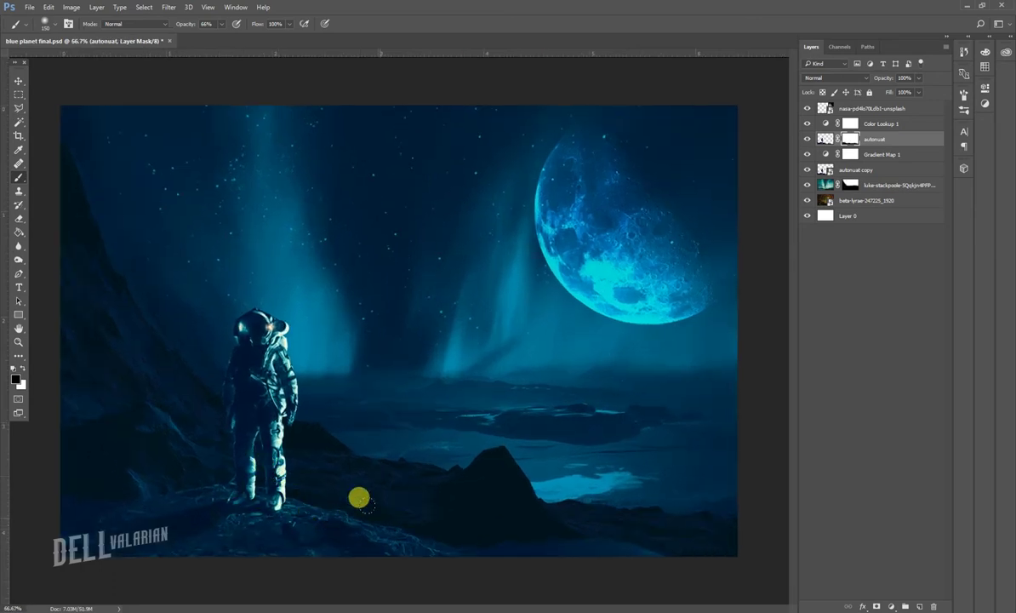
key("bracketleft")
key("bracketleft")
key("bracketleft")
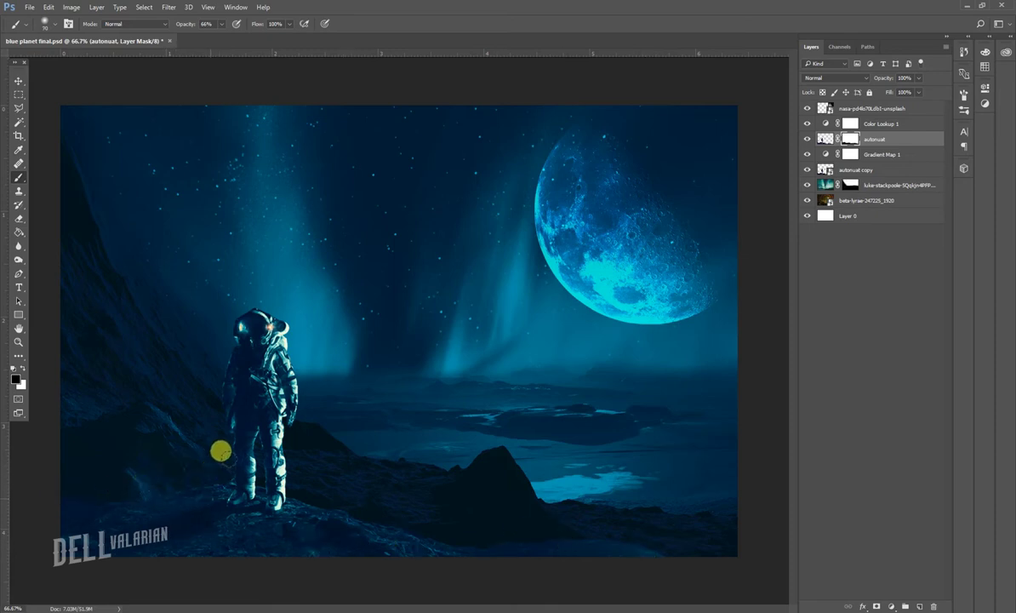
key("bracketleft")
key("bracketleft")
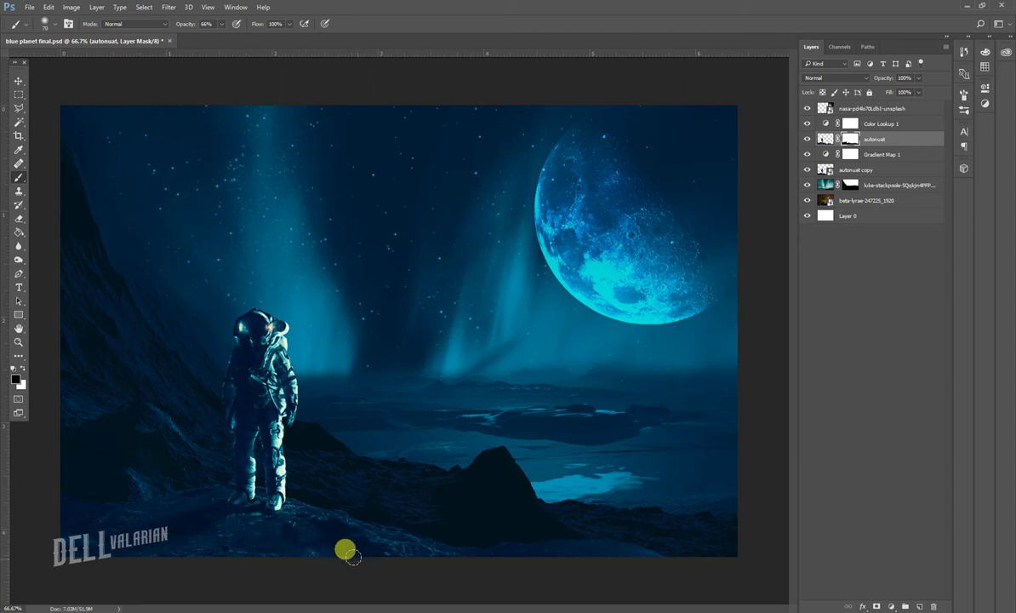
- Paint white at 37% opacity around the astronaut's feet and legs to blend them into the rocks
left_click(22, 368)
left_click(221, 25)
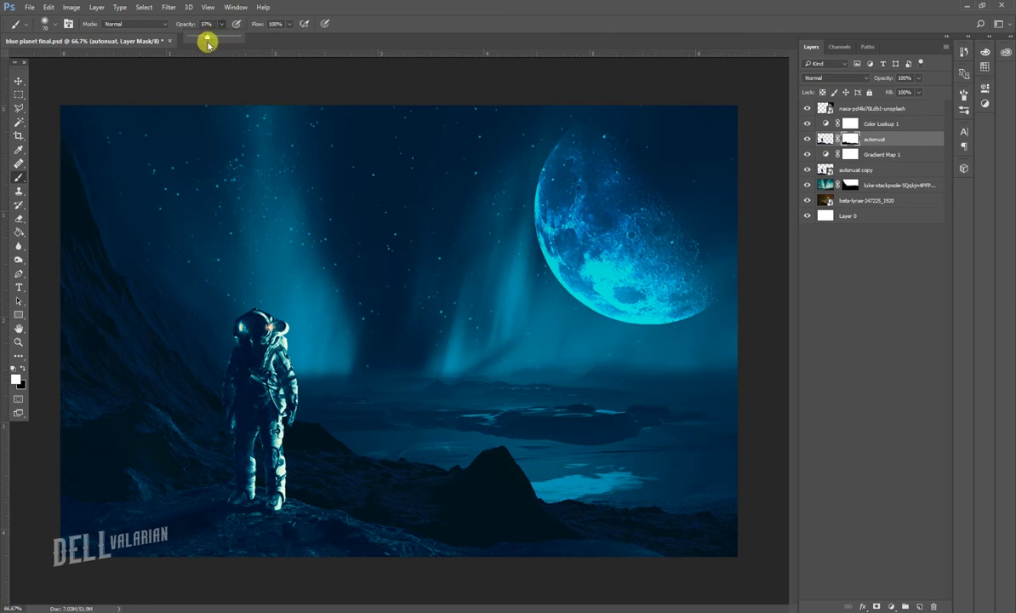
left_click(214, 516)
mouse_move(210, 512)
left_mouse_down()
mouse_move(227, 503)
mouse_move(220, 510)
mouse_move(261, 520)
mouse_move(228, 496)
mouse_move(189, 534)
mouse_move(241, 504)
left_mouse_up()
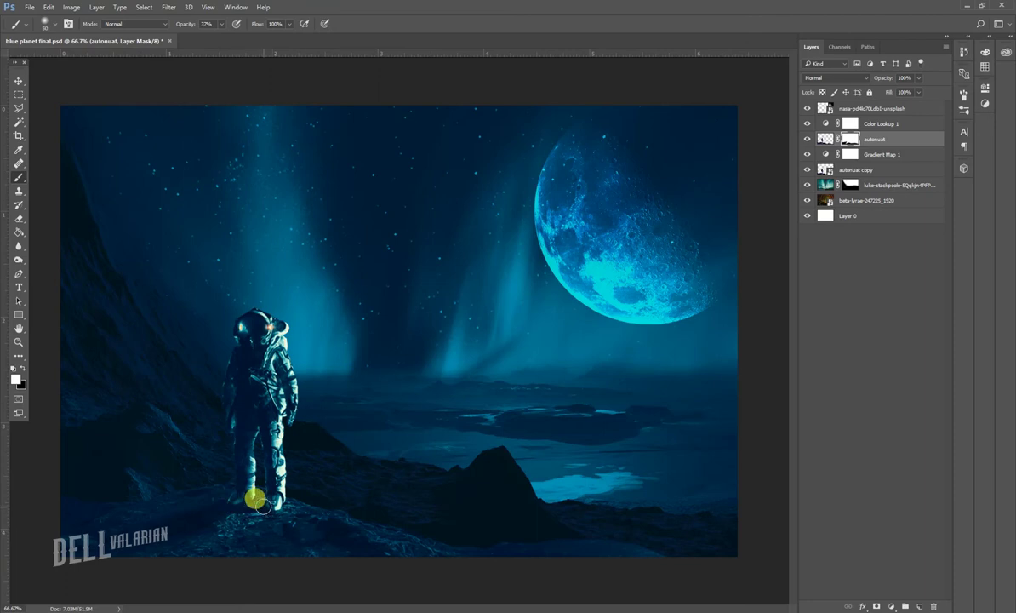
mouse_move(264, 507)
left_mouse_down()
mouse_move(252, 478)
mouse_move(257, 449)
mouse_move(240, 443)
mouse_move(246, 473)
left_mouse_up()
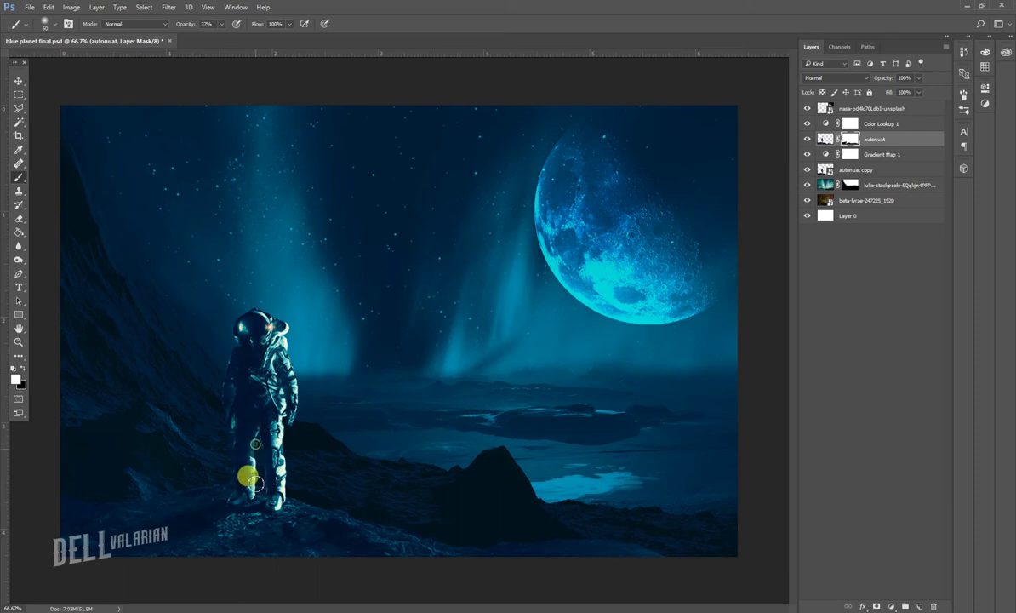
left_click_drag(381, 375, 388, 382)
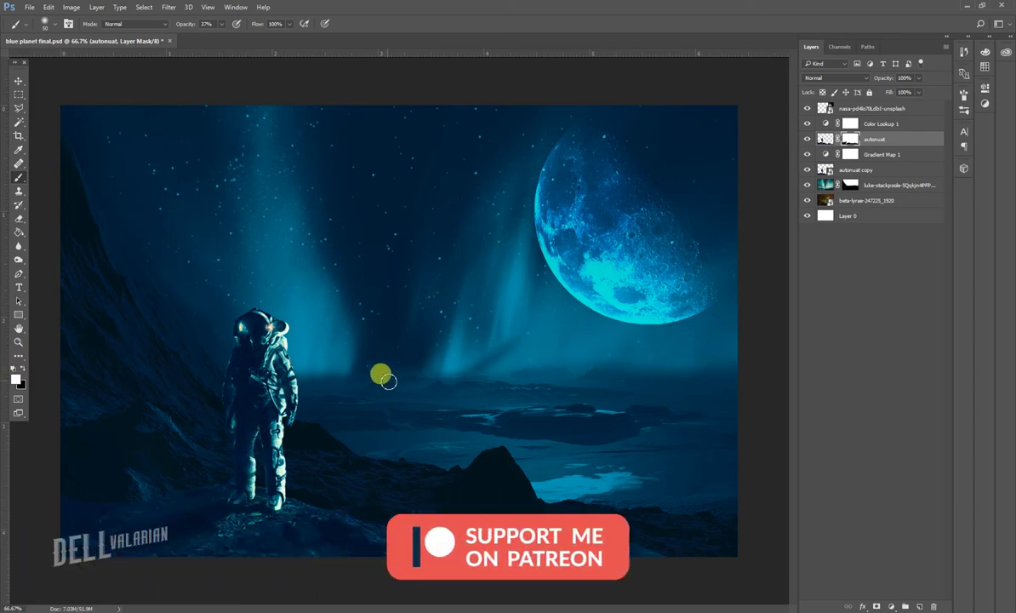
key("ctrl+minus")
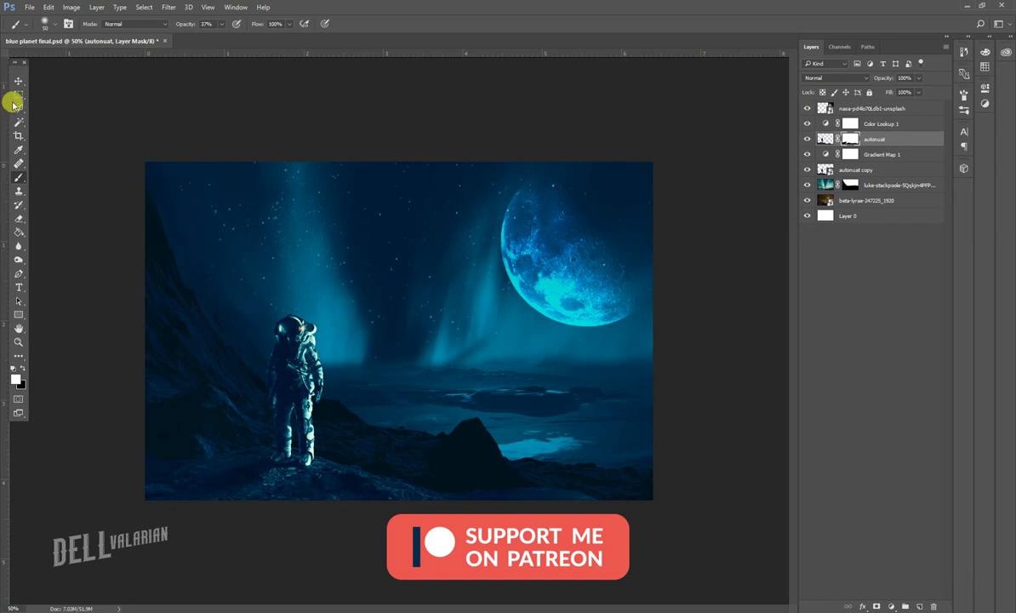
- Zoom in on the autonuat layer mask with the Brush tool to refine its blend, then return to Move
left_click(17, 82)
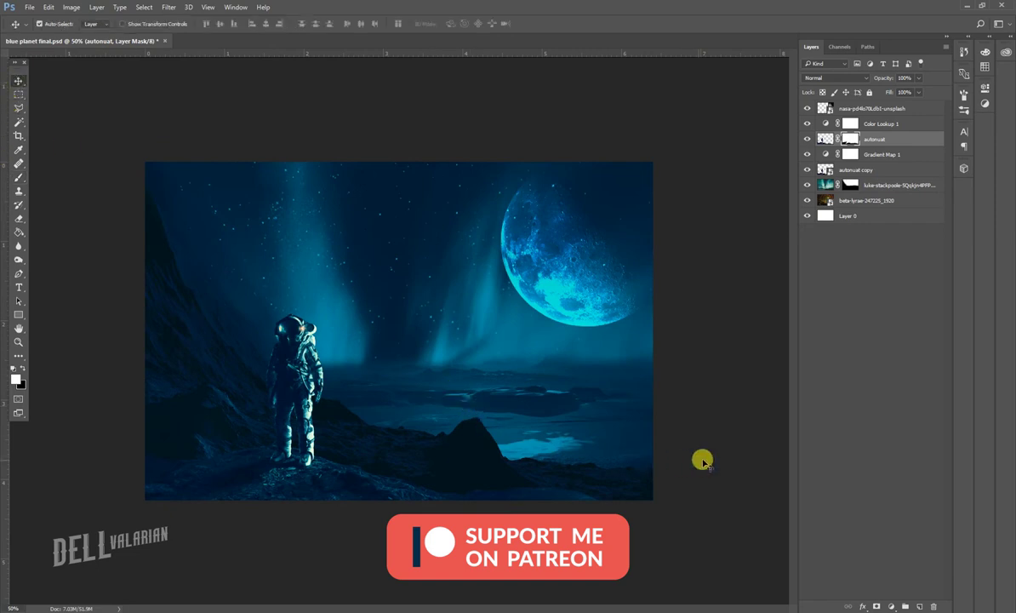
left_click(710, 398)
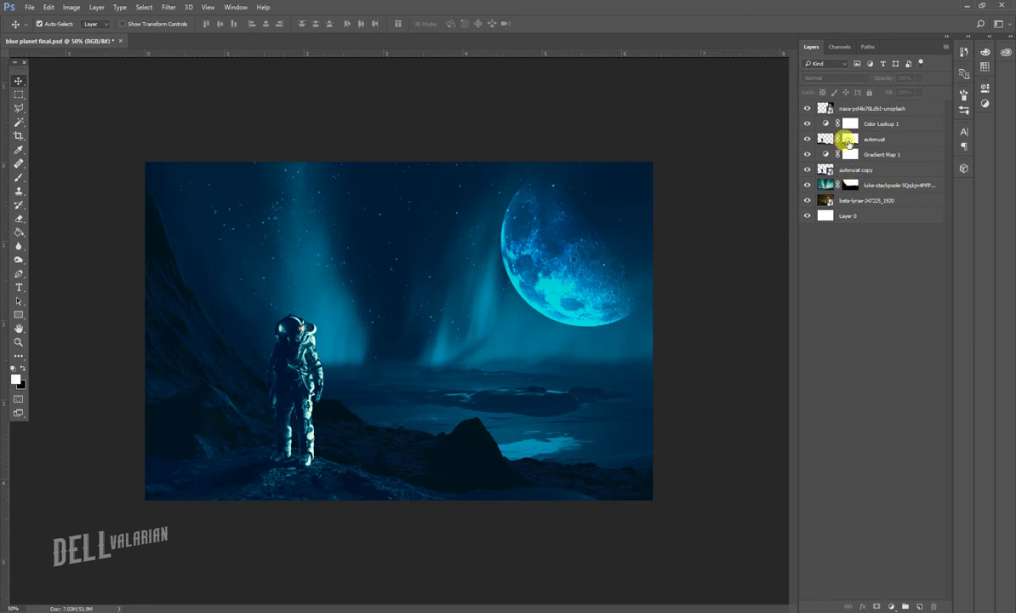
left_click(848, 142)
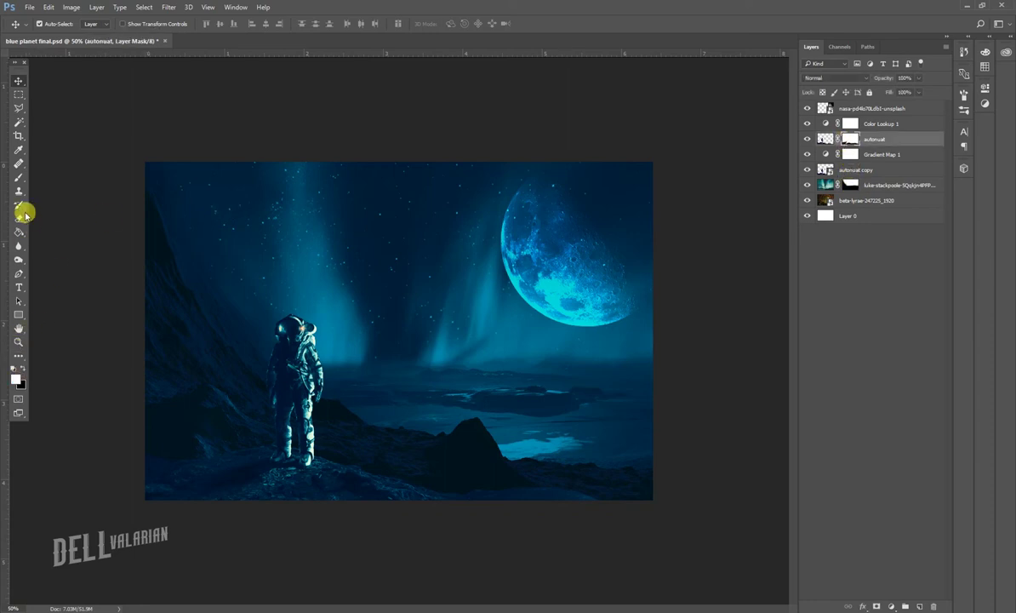
left_click(18, 176)
left_click(222, 24)
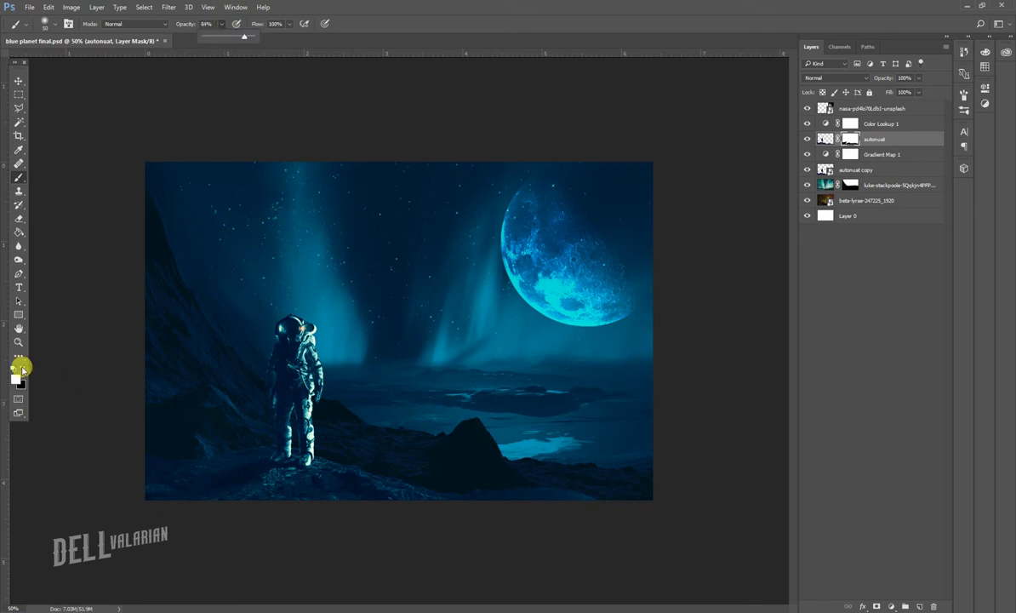
key("ctrl+plus")
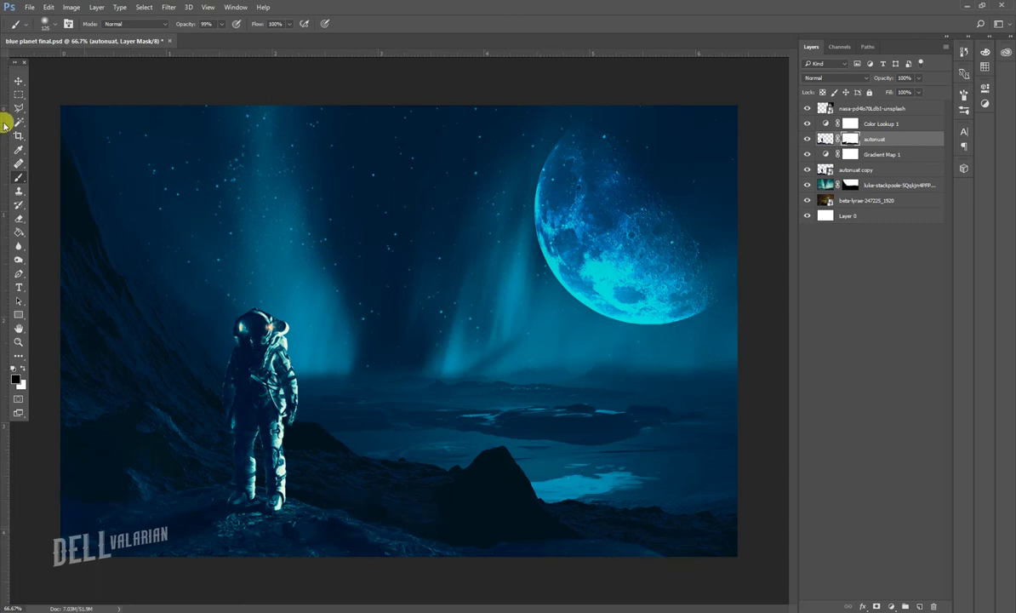
left_click(19, 82)
key("ctrl+minus")
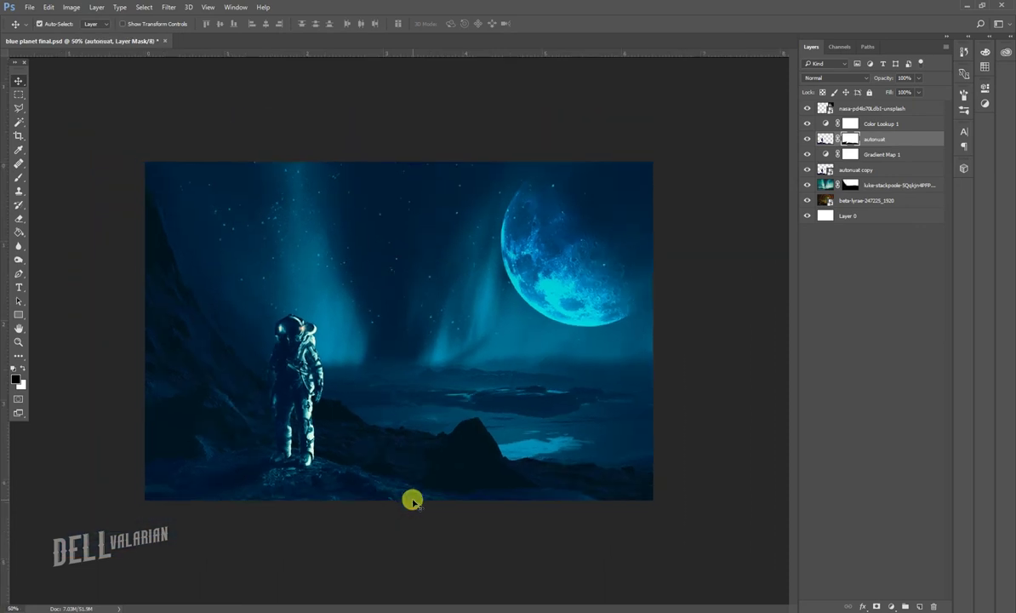
- Add a top Color Lookup layer using Crisp_Warm.look and lower its opacity to 40%
left_click(893, 605)
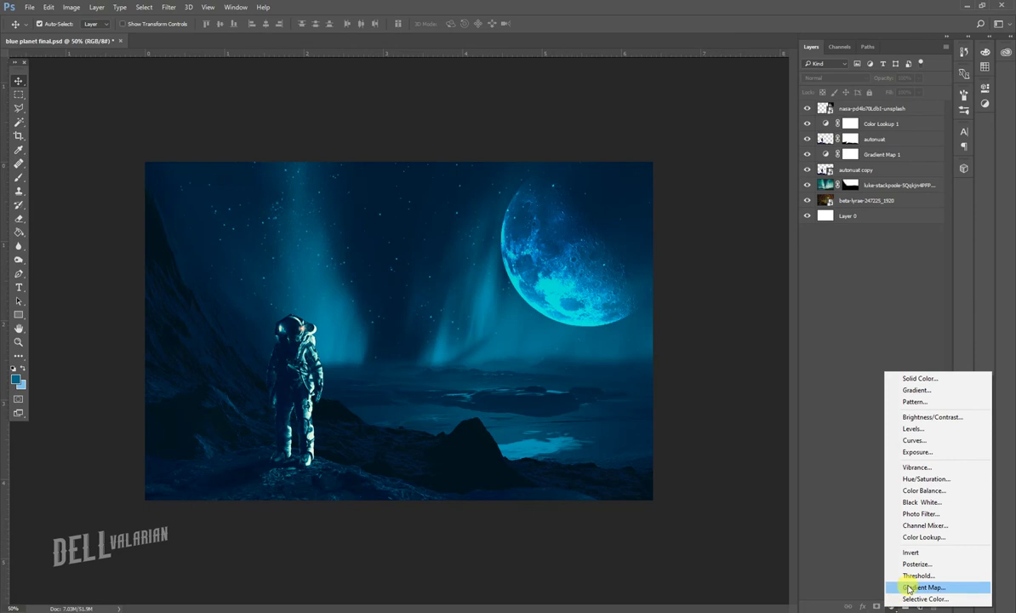
left_click(909, 538)
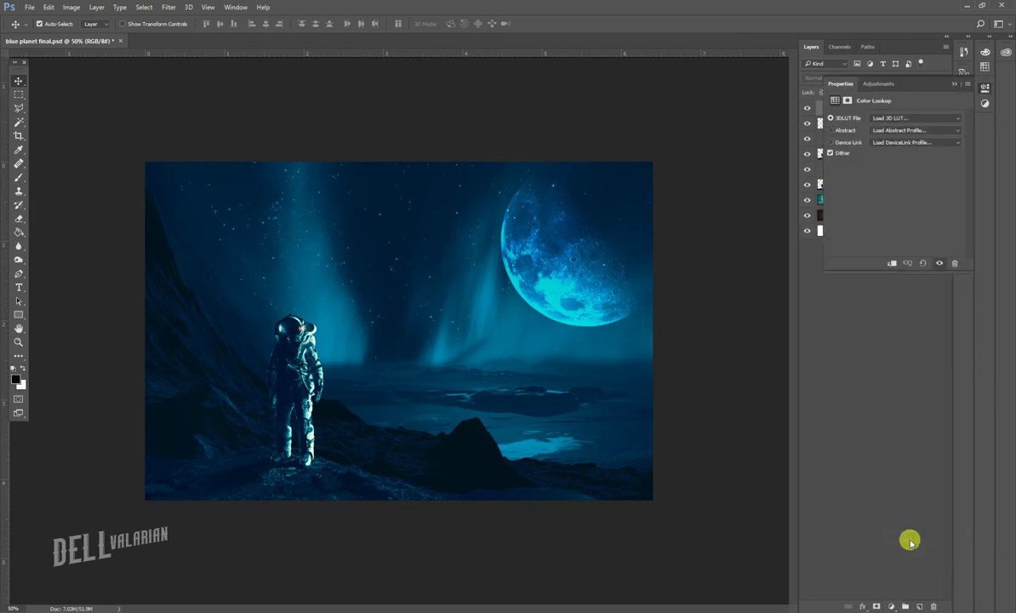
left_click(902, 118)
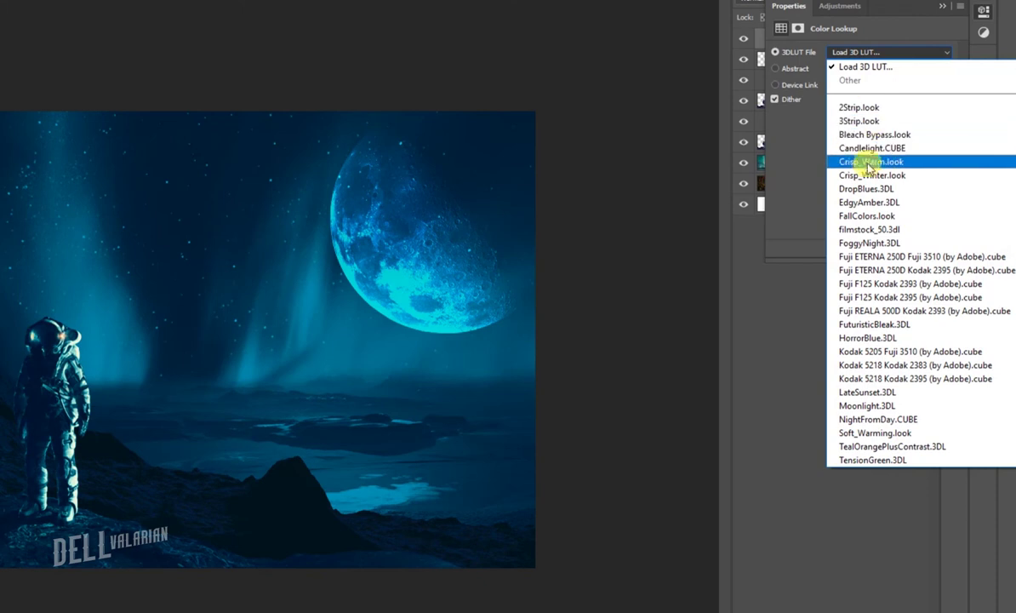
left_click(864, 163)
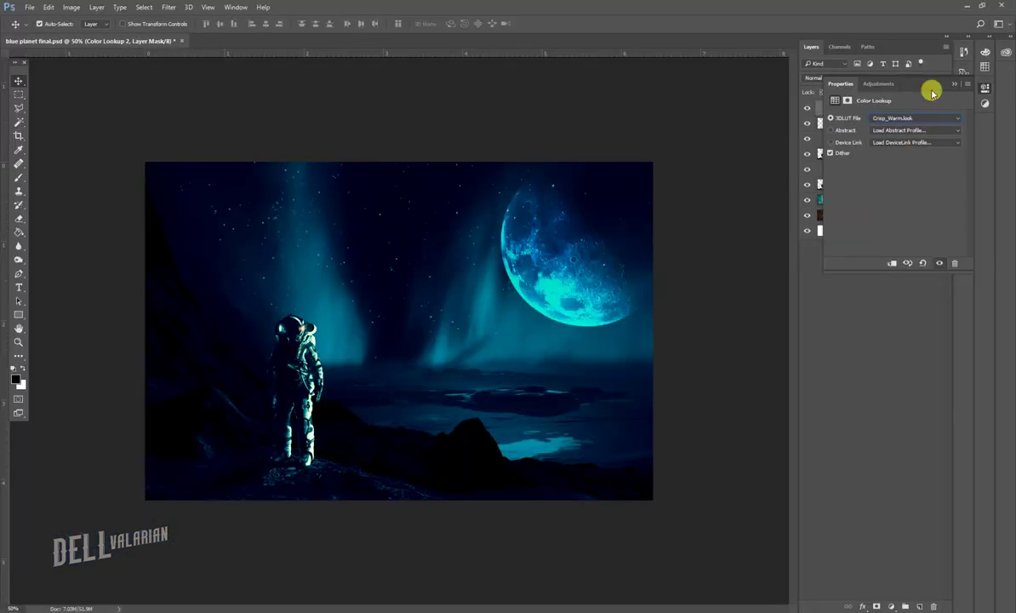
left_click(955, 86)
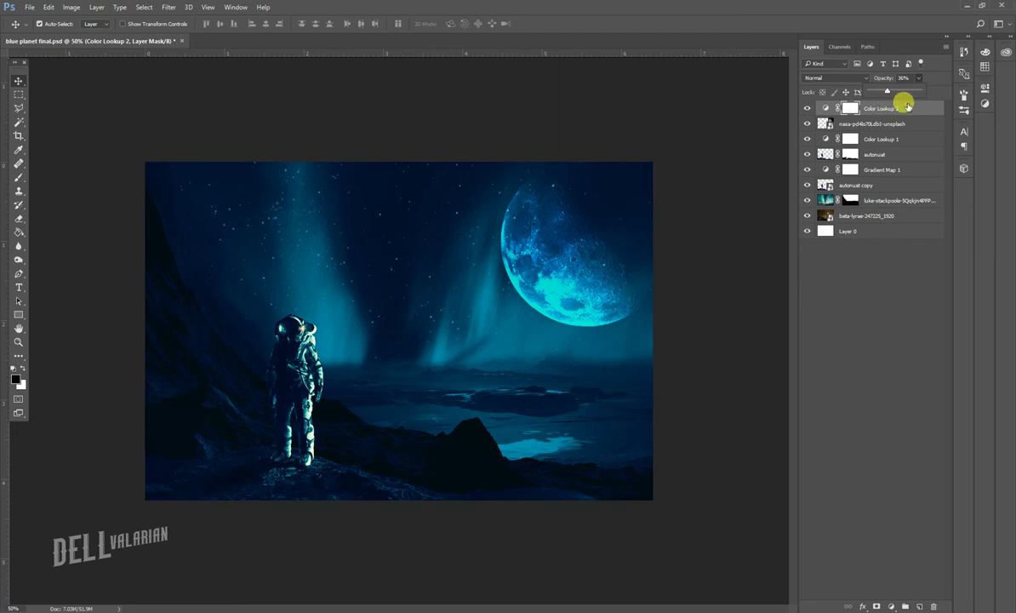
left_click(879, 78)
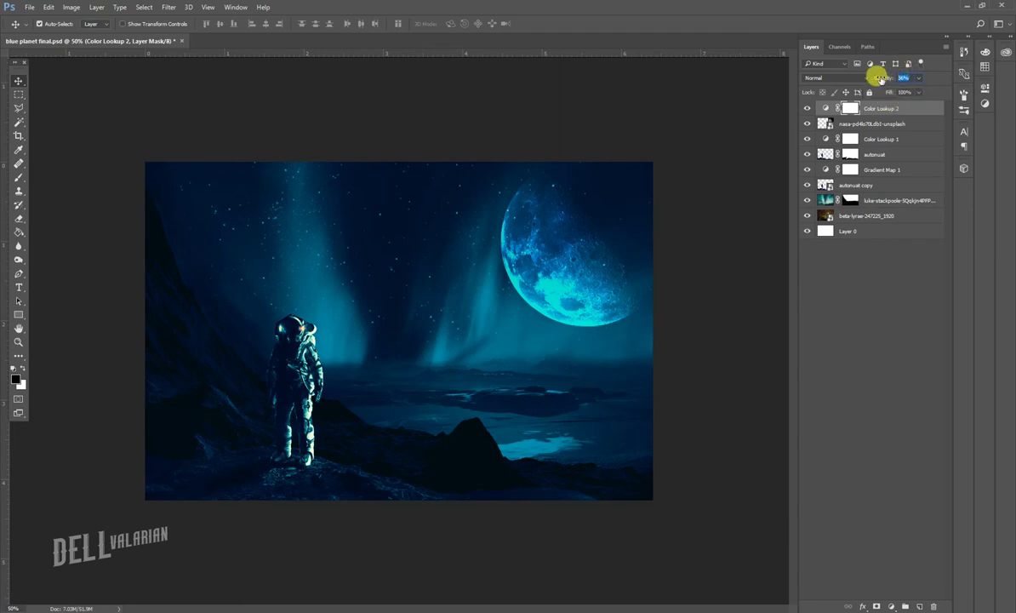
type("40")
left_click(881, 78)
left_click(733, 398)
- Nudge the autonuat copy layer slightly lower with Free Transform
left_click(332, 489)
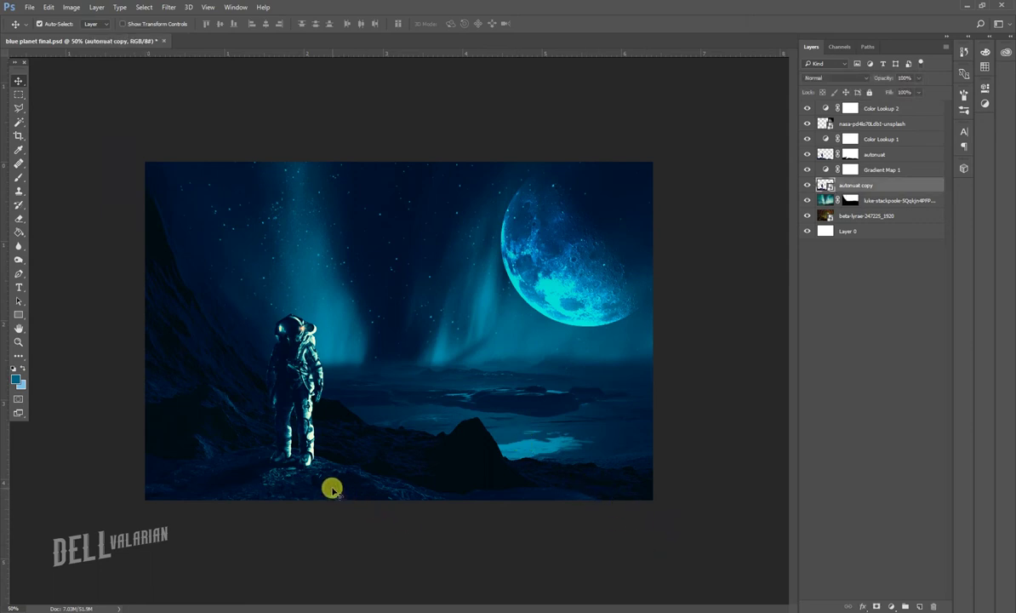
left_click(896, 261)
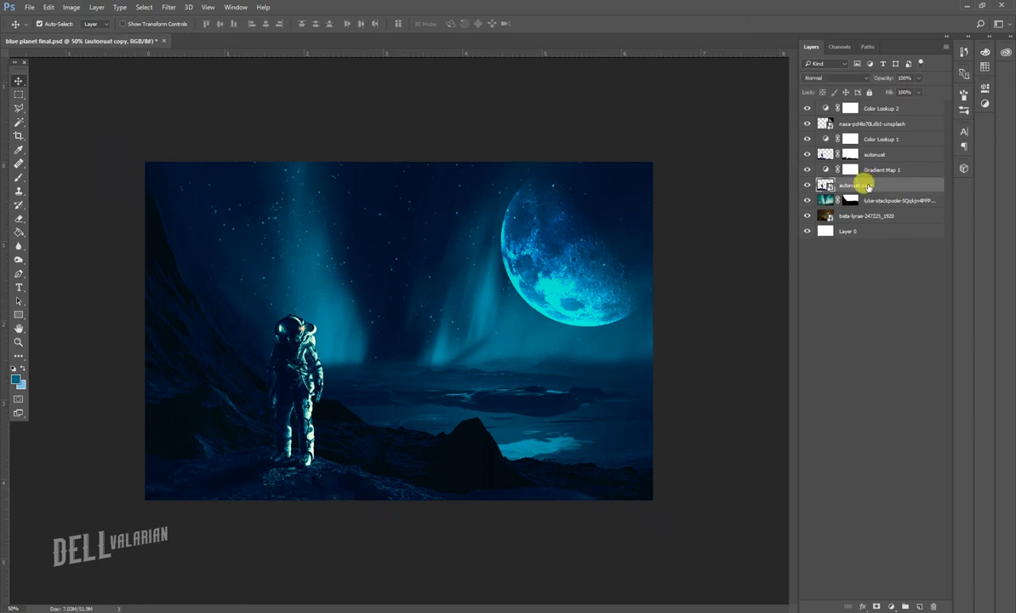
key("ctrl+t")
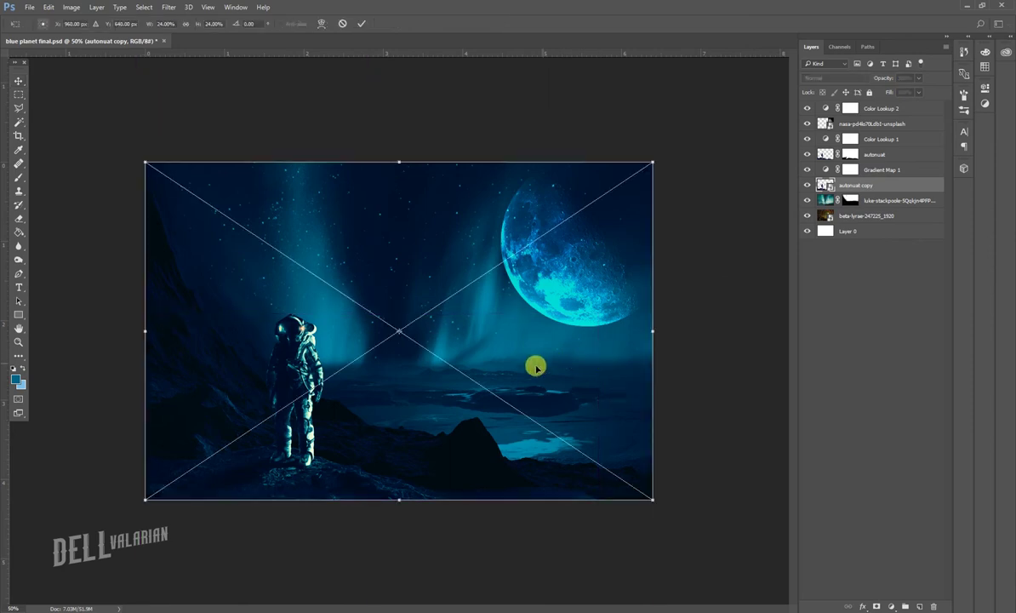
left_click_drag(442, 411, 443, 418)
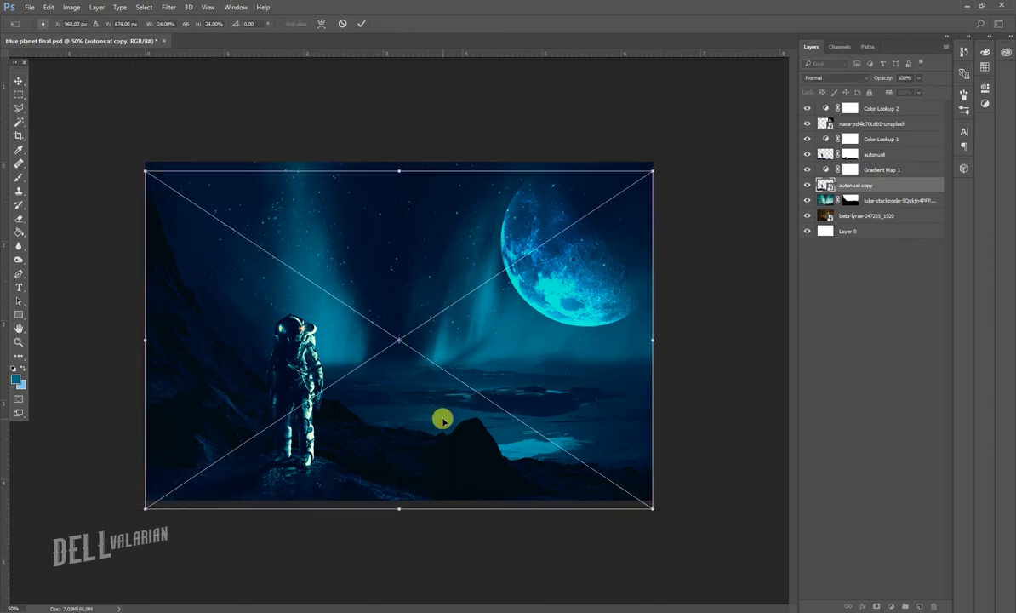
key("Return")
- Select both autonuat layers and move them slightly down together
left_click(872, 155, "ctrl")
key("ctrl+t")
left_click_drag(581, 359, 430, 376)
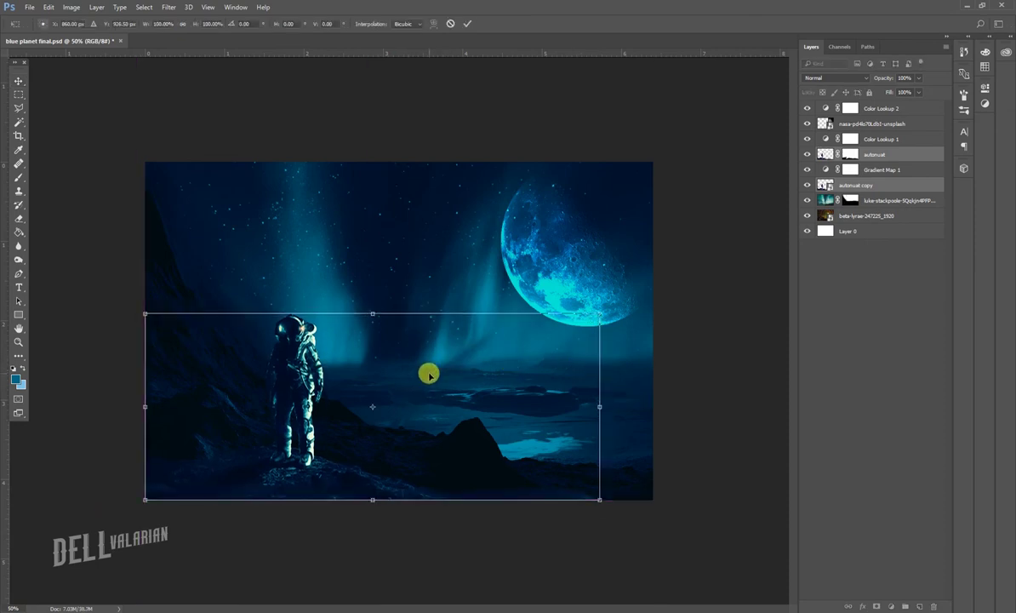
key("Return")
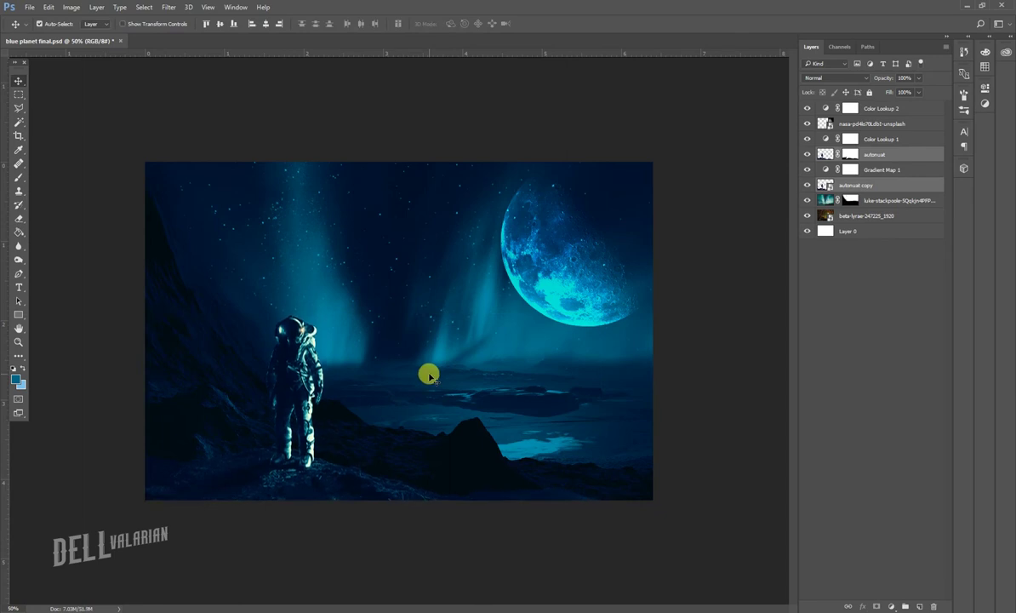
- Target the autonuat mask, then add a white layer mask to the autonuat copy layer
left_click(875, 156)
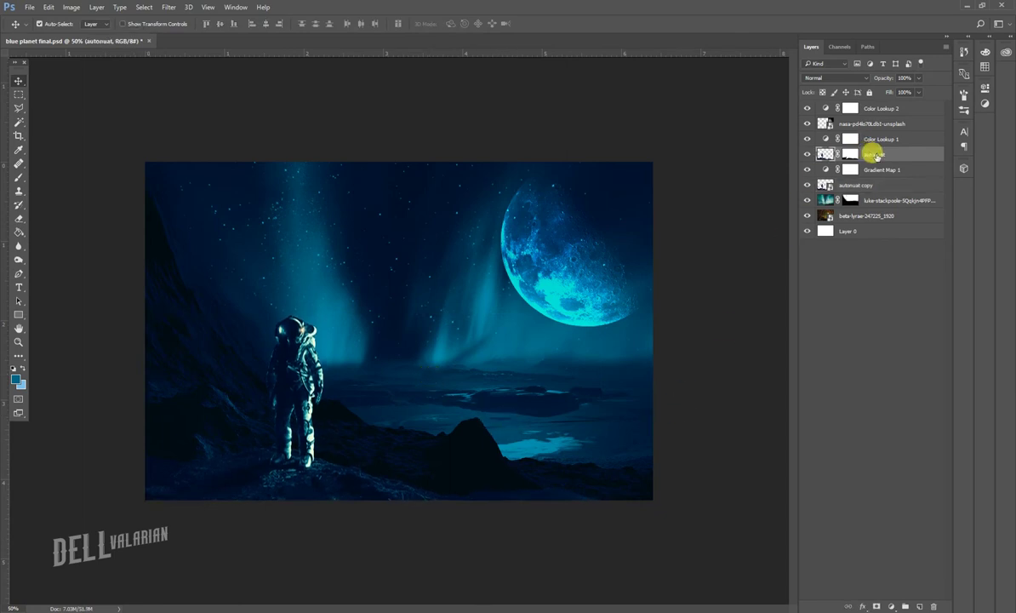
left_click(849, 154)
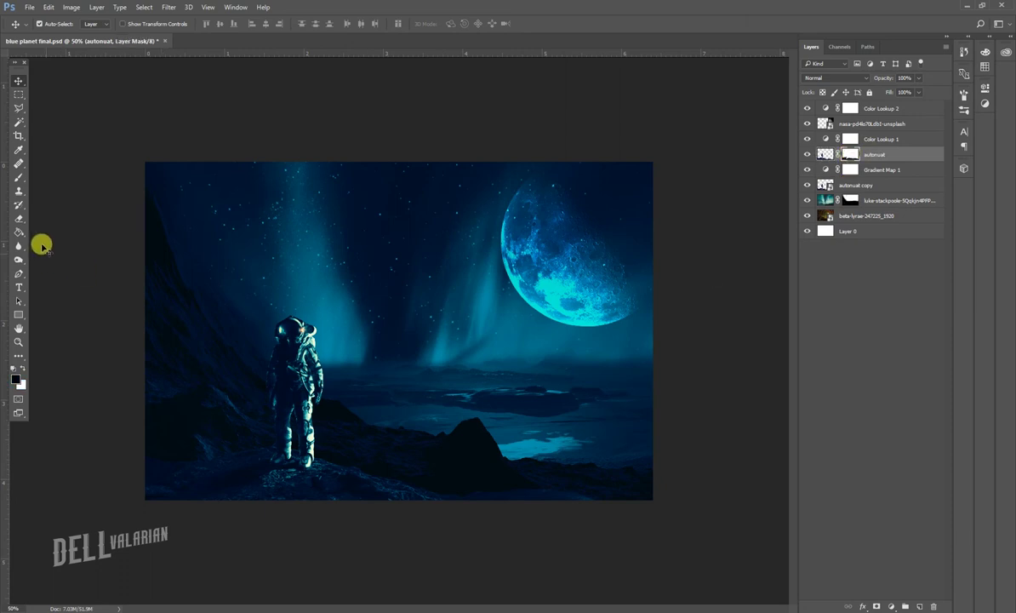
left_click(18, 176)
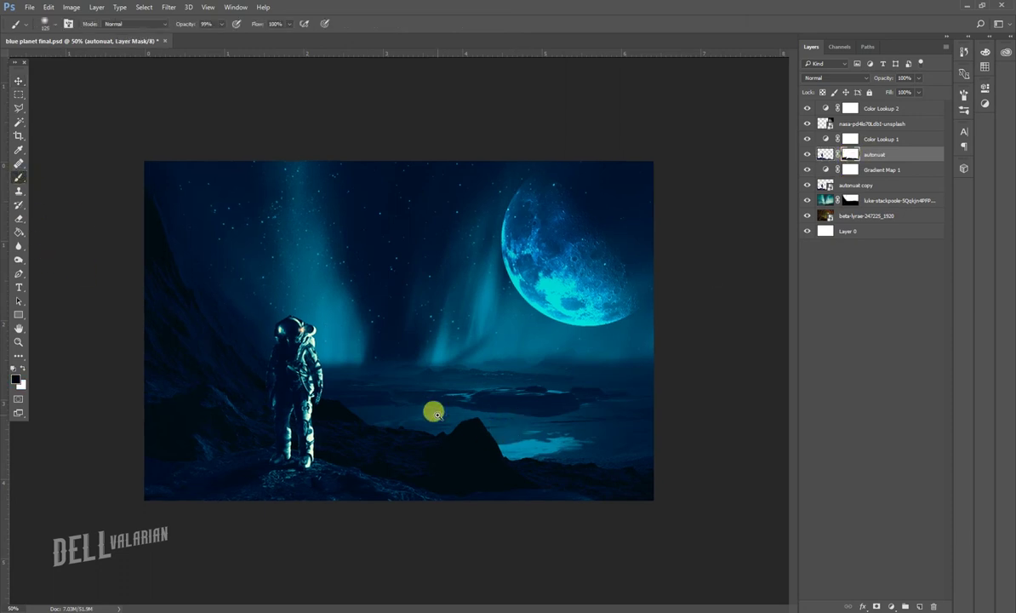
key("ctrl+plus")
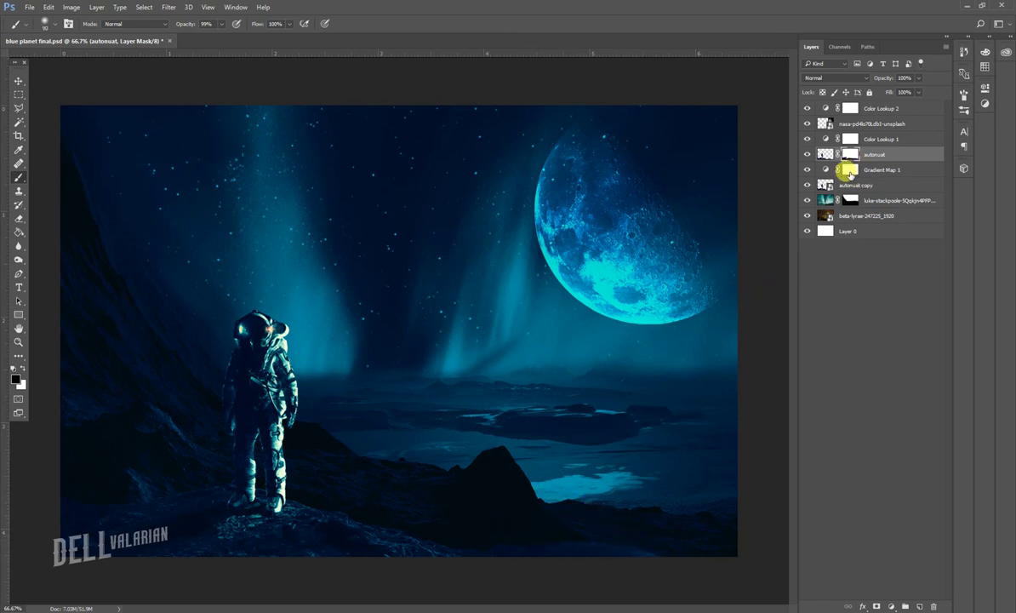
left_click(853, 185)
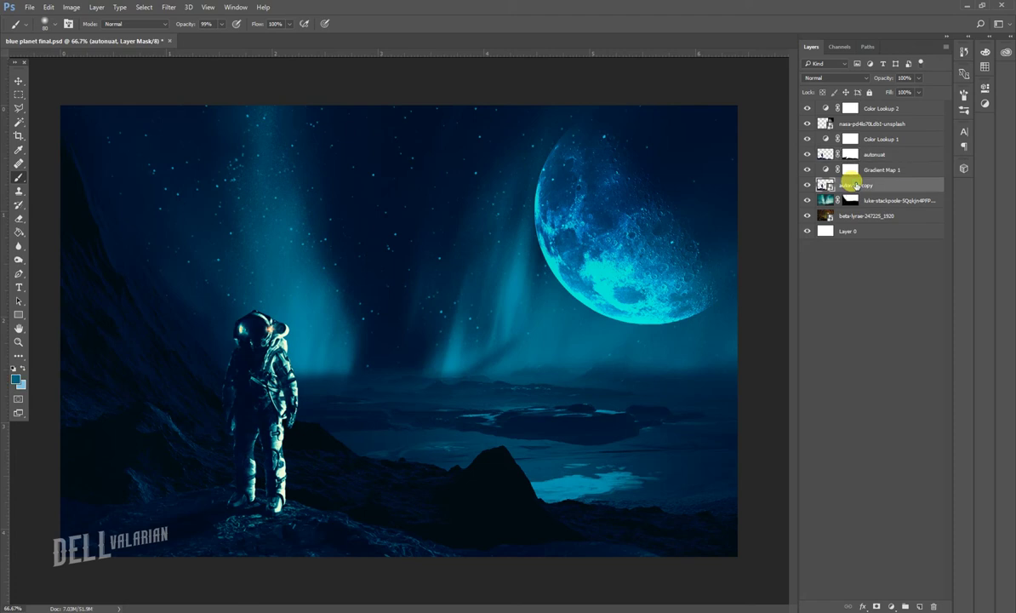
left_click(876, 606)
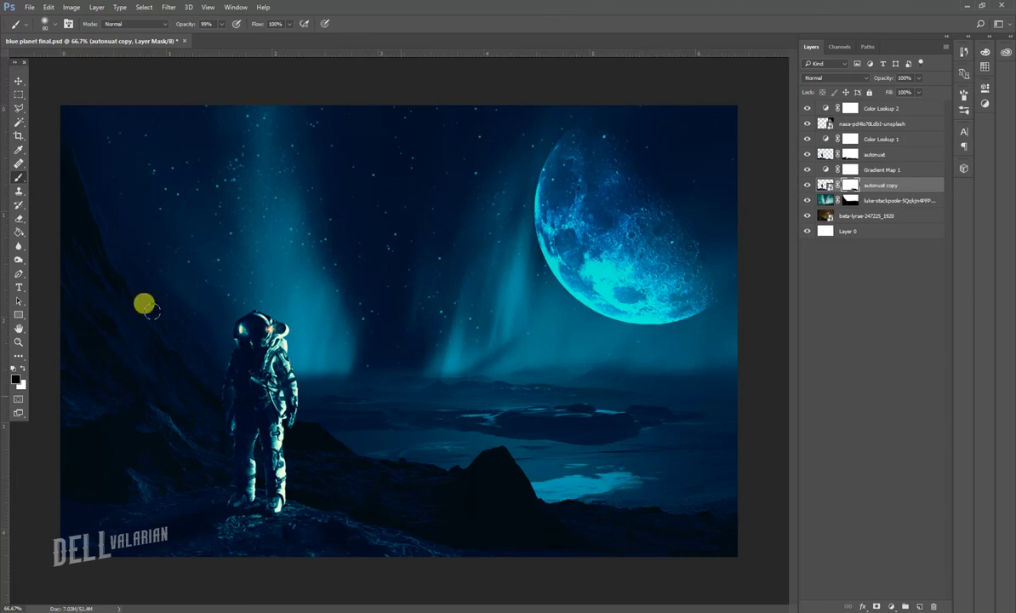
left_click(19, 81)
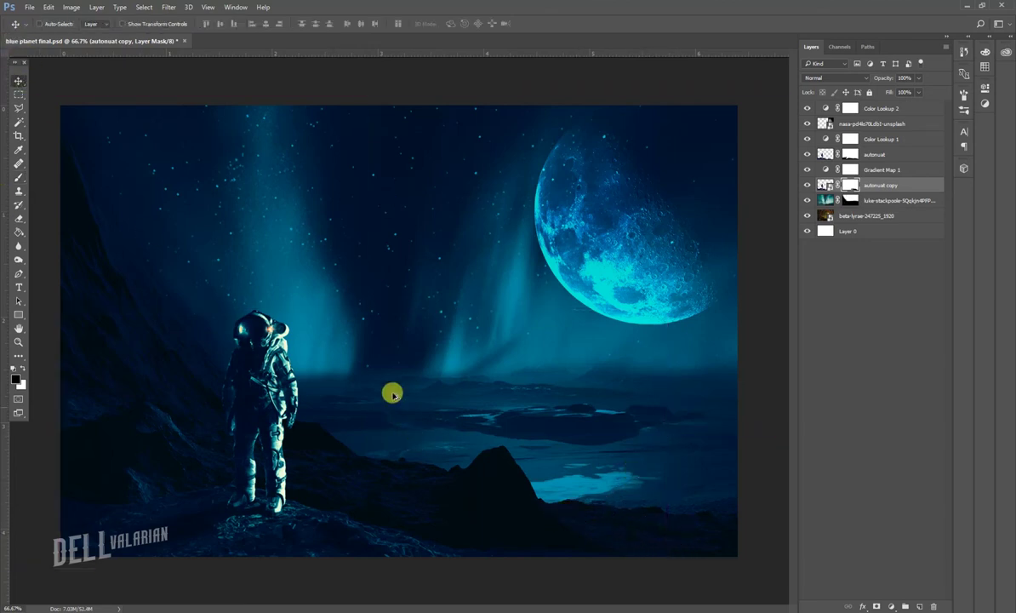
key("ctrl+minus")
left_click(574, 258)
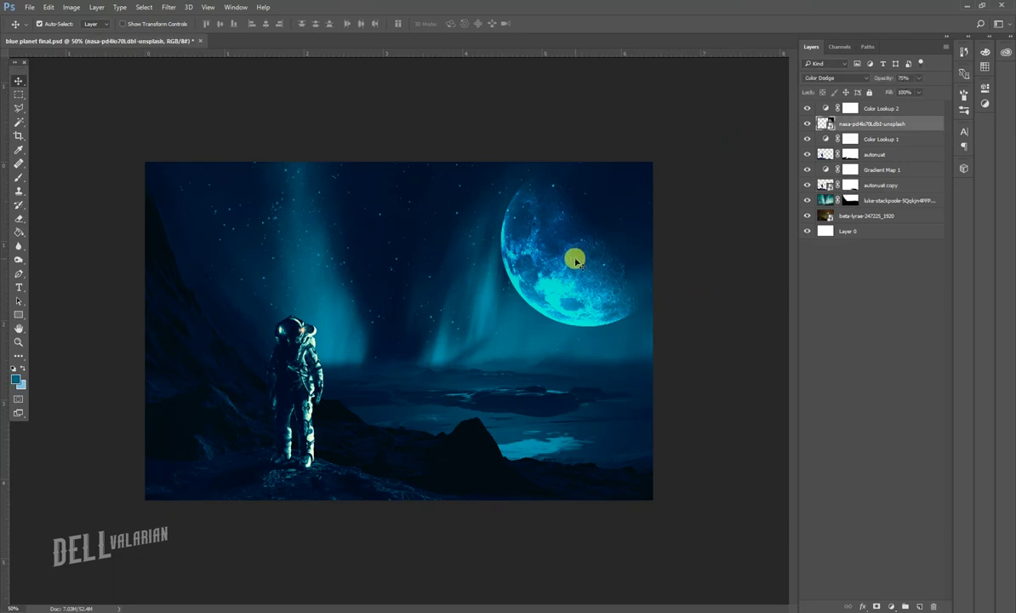
- Shrink the moon slightly and shift it left and down
left_click_drag(577, 264, 580, 256)
key("ctrl+t")
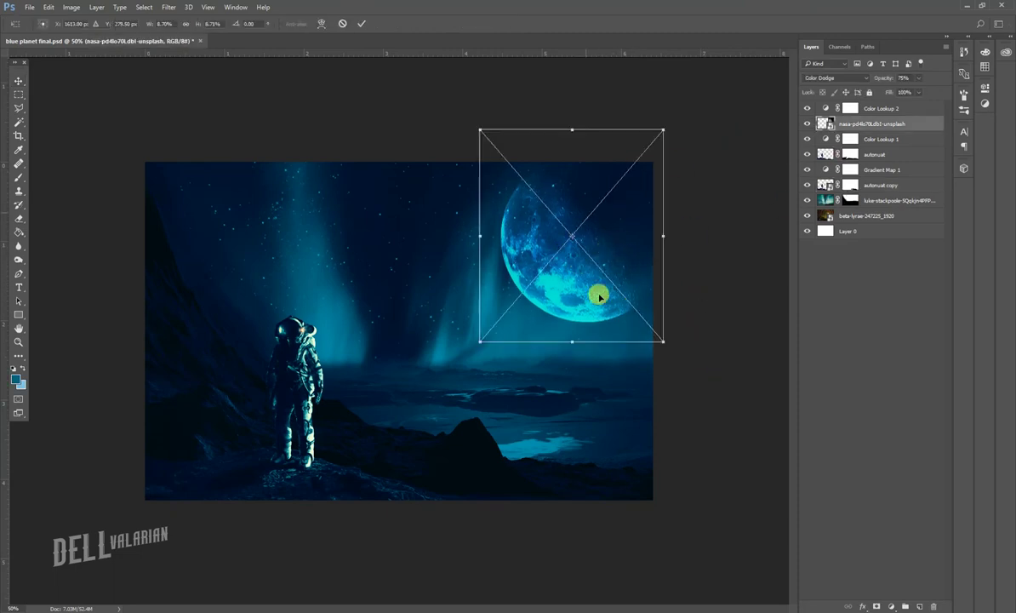
left_click_drag(662, 341, 652, 334)
left_click_drag(613, 283, 609, 295)
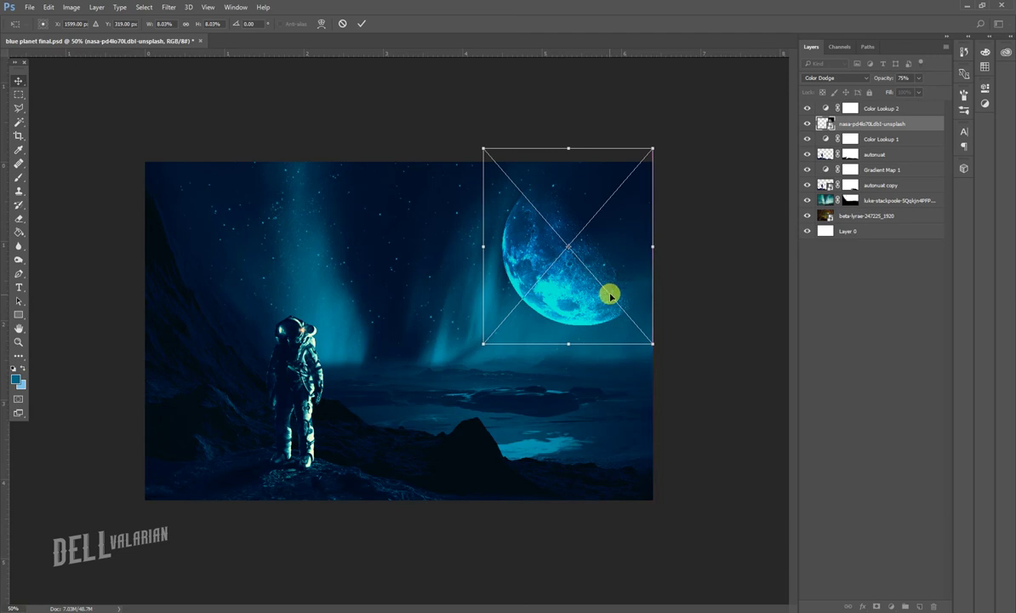
key("Return")
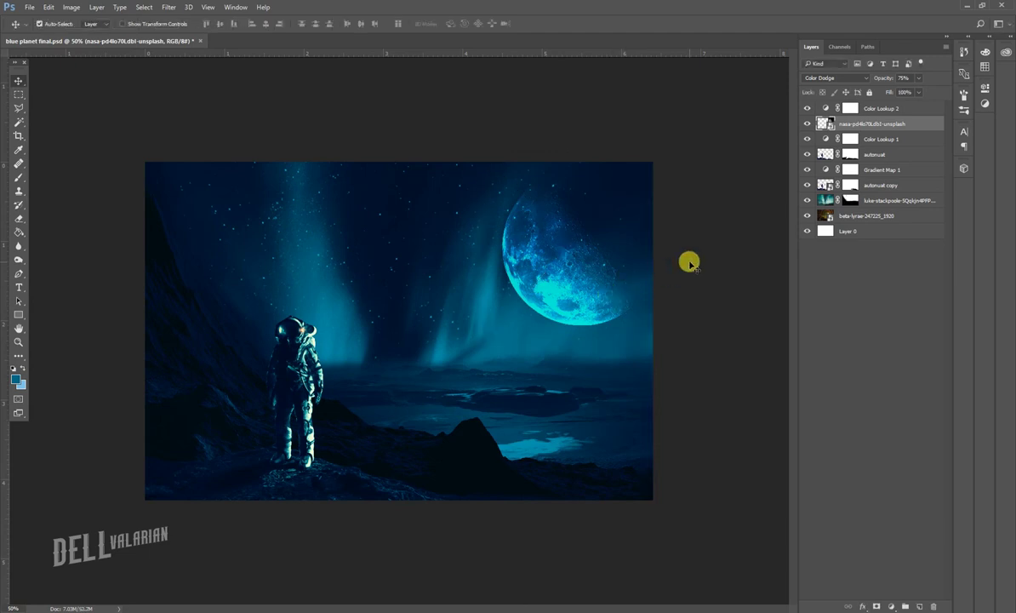
- Raise the moon a few pixels with a second Free Transform
key("ctrl+t")
left_click_drag(562, 259, 559, 256)
key("Return")
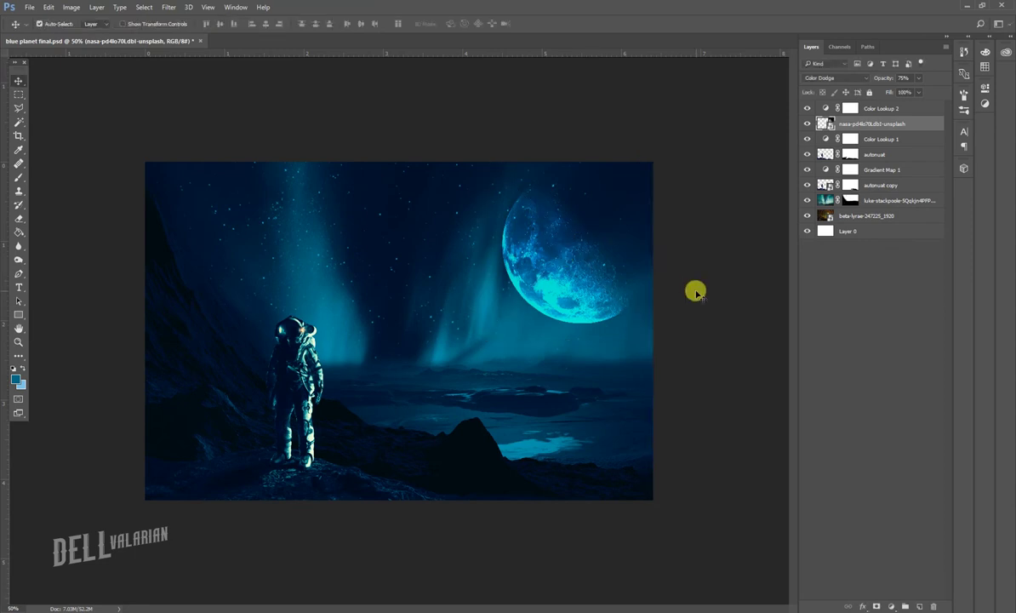
left_click(695, 292)
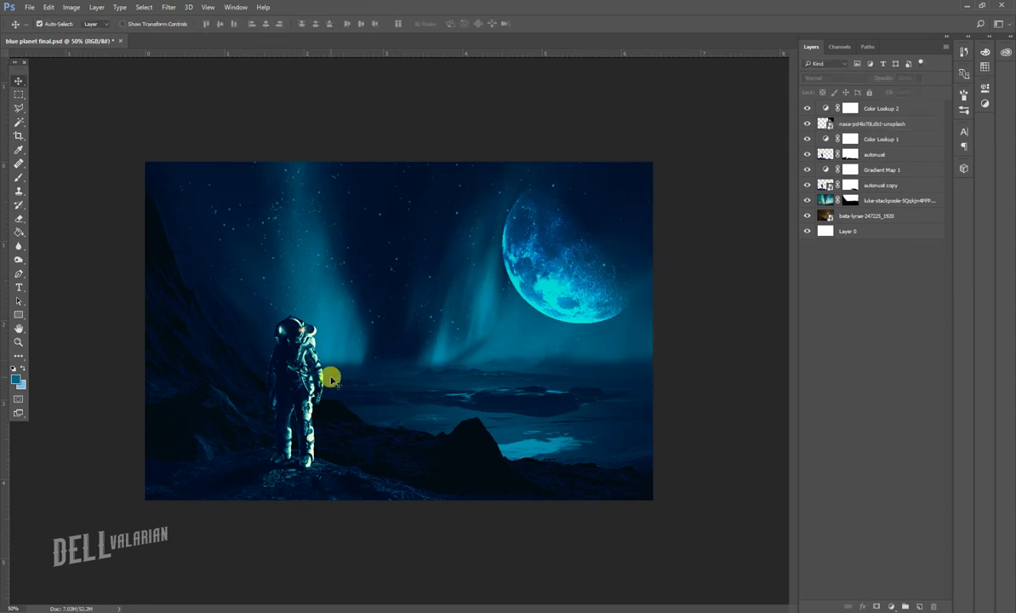
- Zoom in and toggle the luke-stackpoole aurora layer off and on to compare
key("ctrl+plus")
left_click(331, 320, "ctrl")
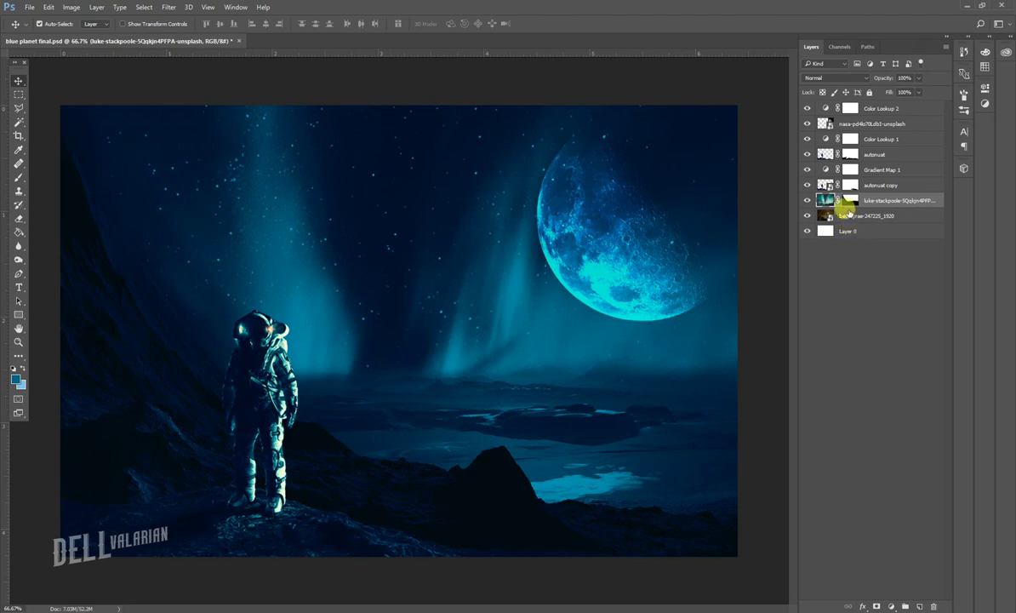
left_click(807, 200)
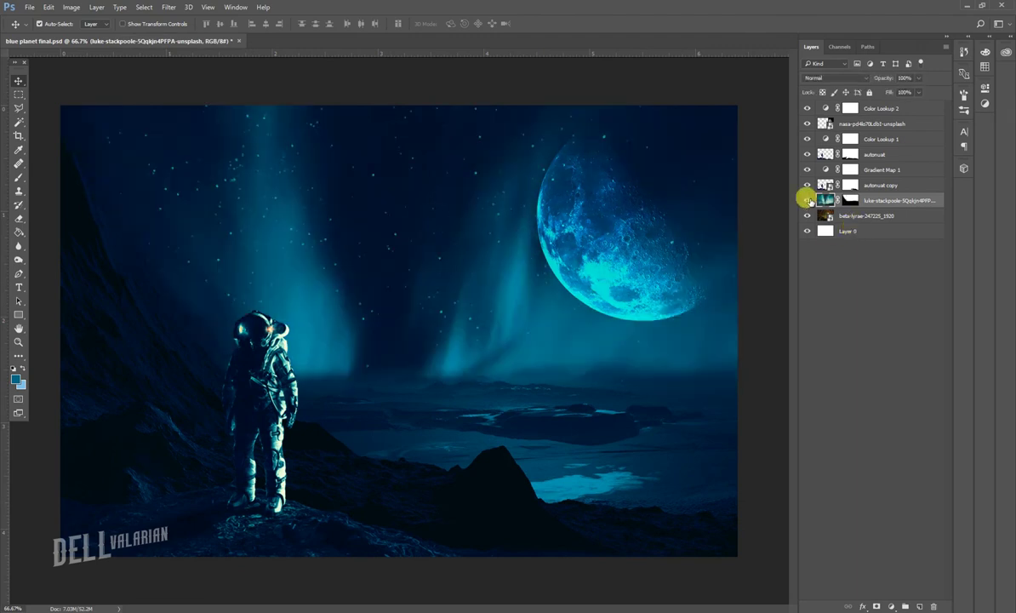
left_click(806, 200)
- Target the aurora layer's mask and set the Brush tool to 35% opacity
left_click(846, 200)
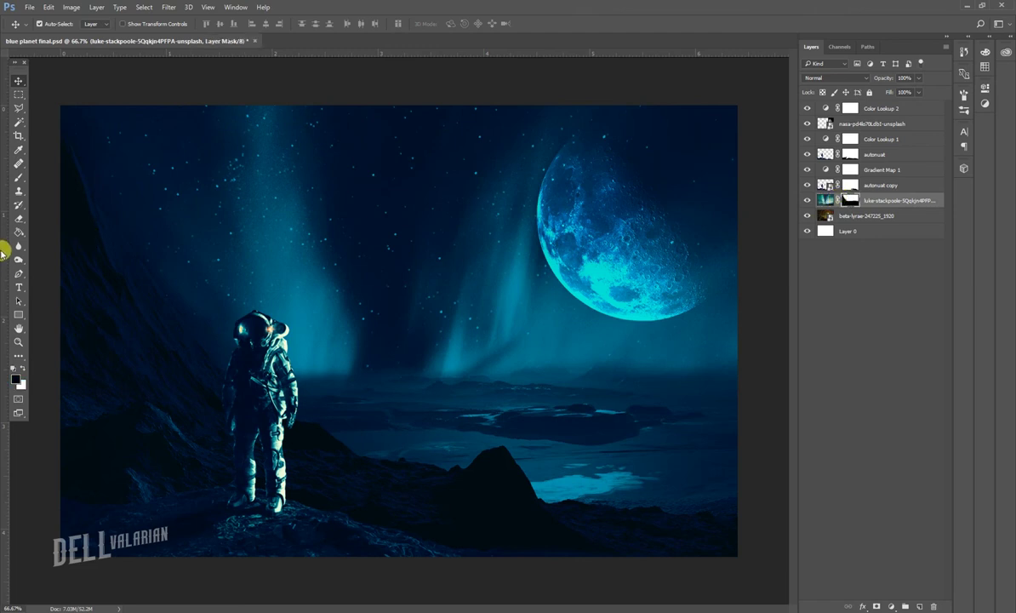
left_click(19, 180)
left_click(213, 24)
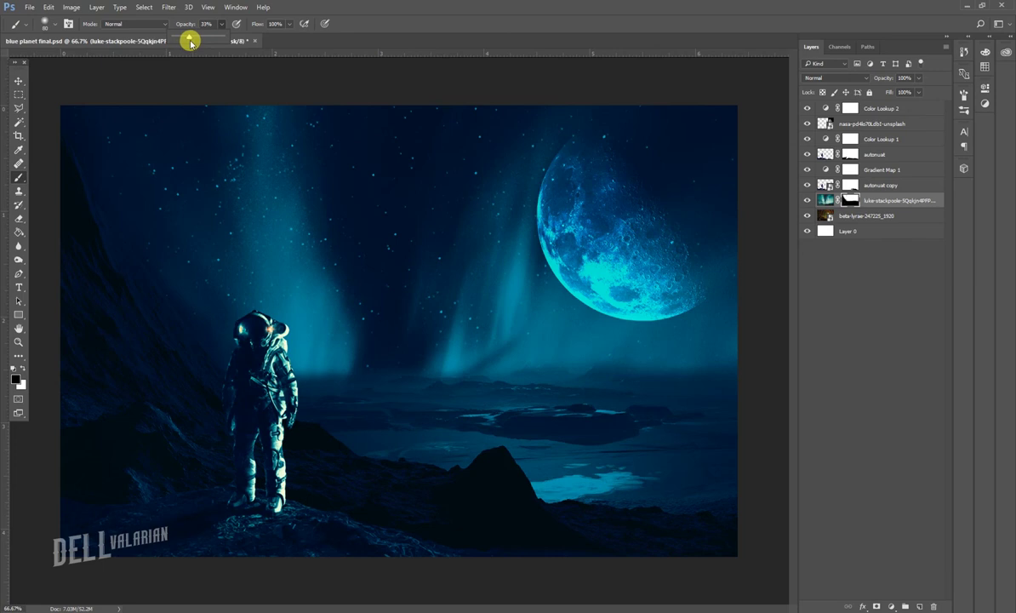
left_click(281, 350)
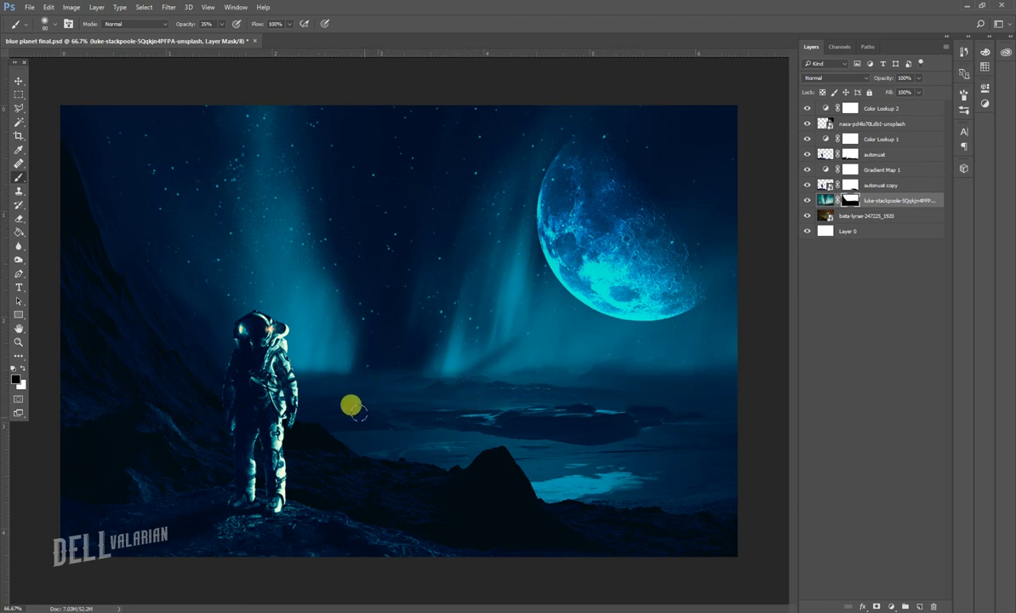
- Return to the Move tool, zoom out to the whole image and deselect all layers
left_click(17, 81)
key("ctrl+minus")
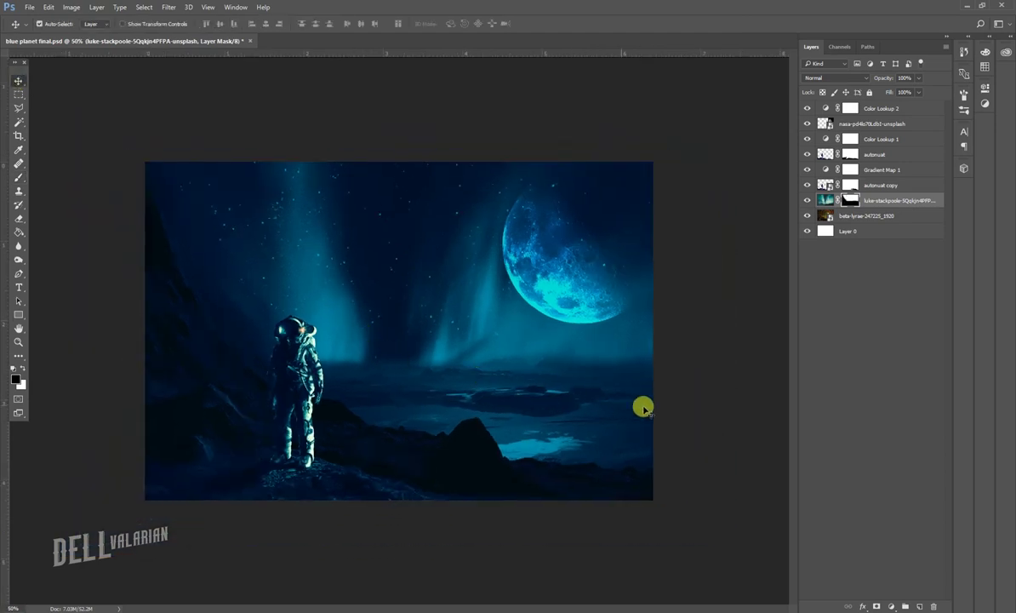
key("alt+bracketright")
key("ctrl+plus")
key("ctrl+minus")
left_click(757, 365)
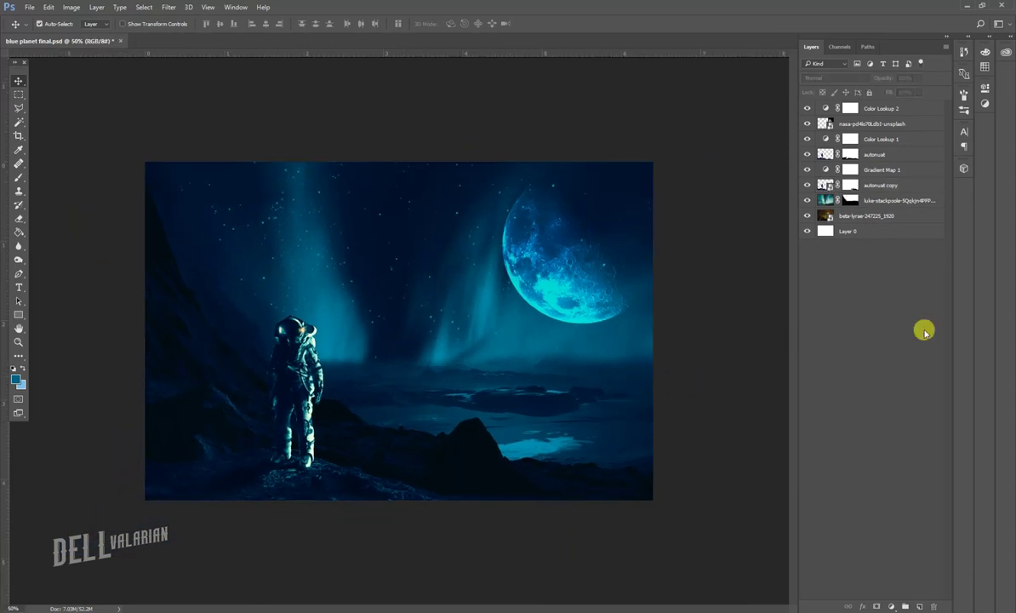
- Add a Curves adjustment layer above autonuat copy and clip it to that layer
left_click(890, 606)
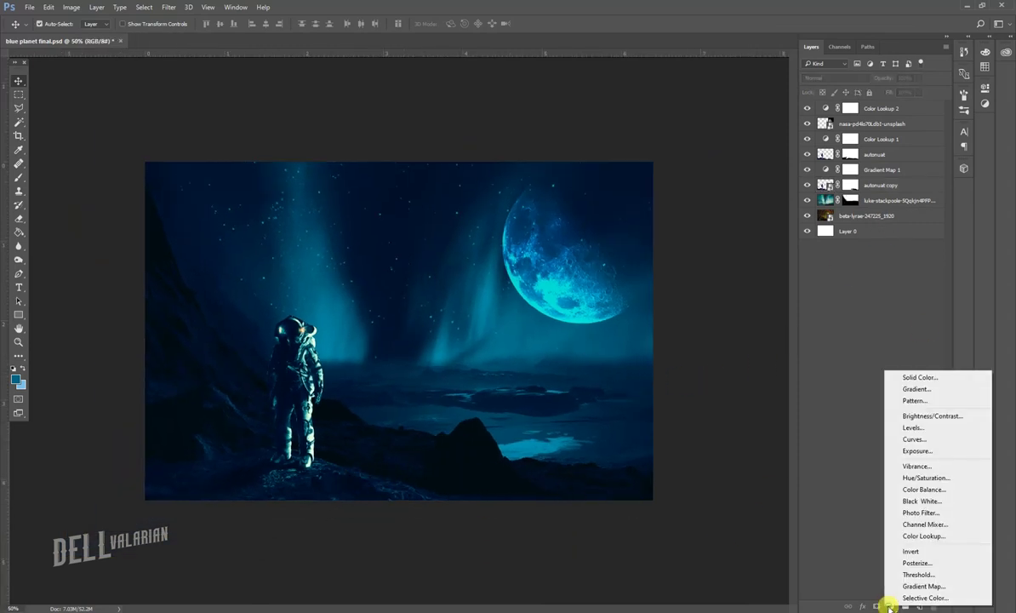
left_click(910, 439)
left_click(958, 85)
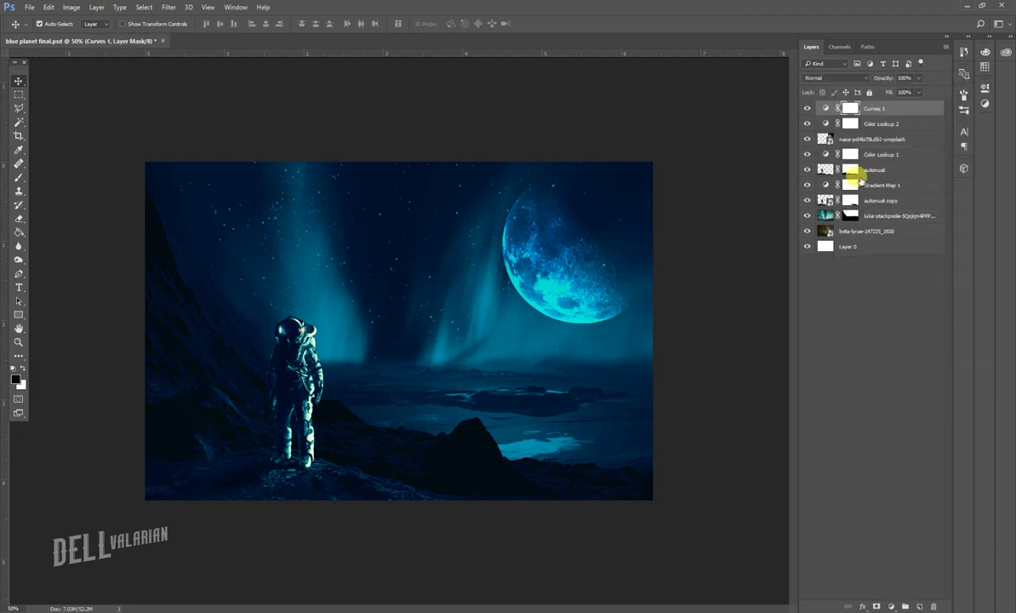
left_click_drag(874, 109, 870, 196)
right_click(883, 187)
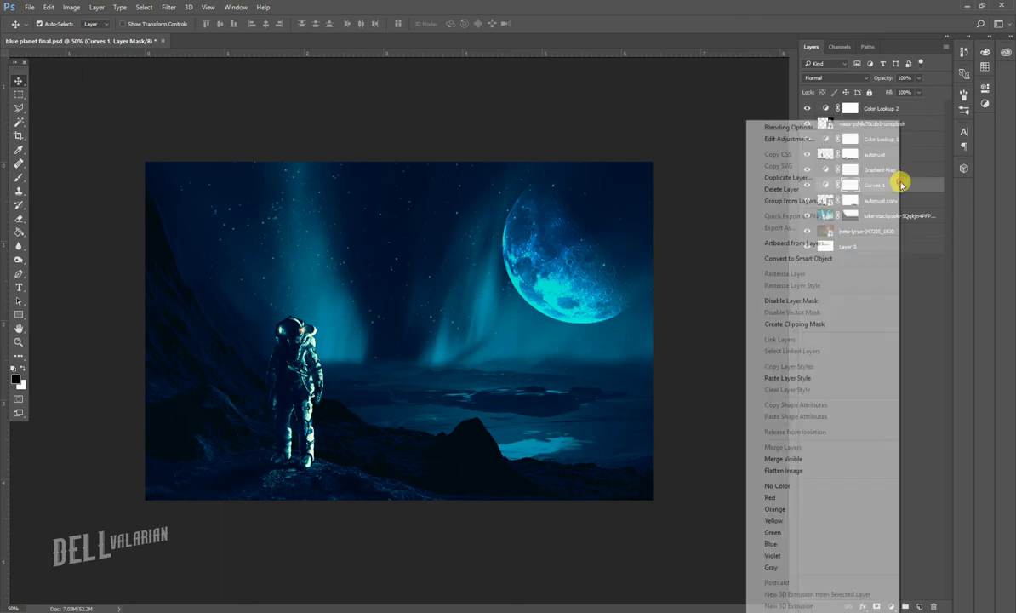
left_click(810, 324)
- Raise the Curves 1 RGB midpoint to brighten the astronaut copy's midtones
double_click(830, 185)
left_click_drag(885, 206, 907, 199)
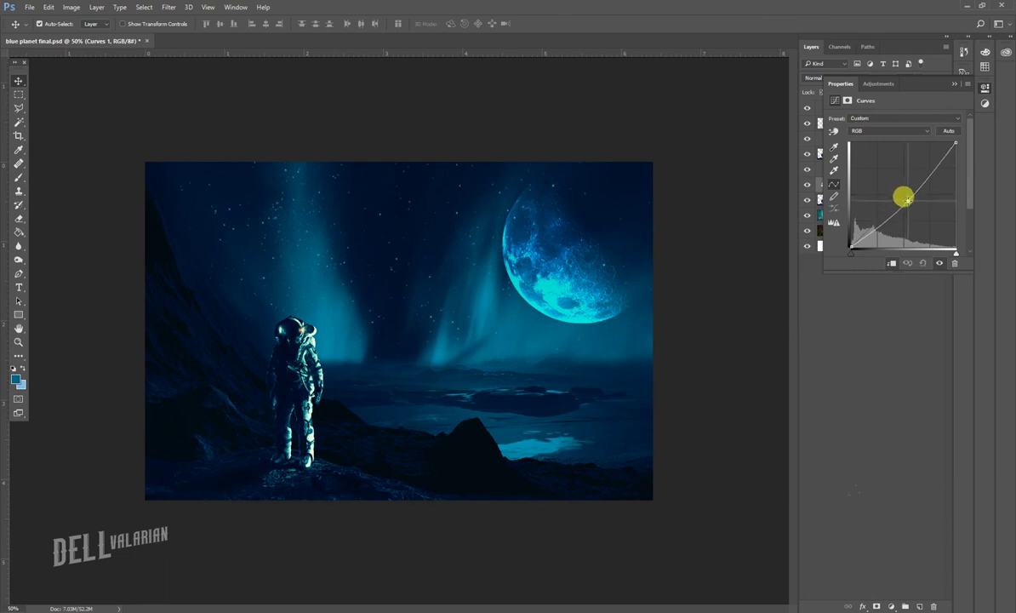
left_click_drag(908, 200, 907, 197)
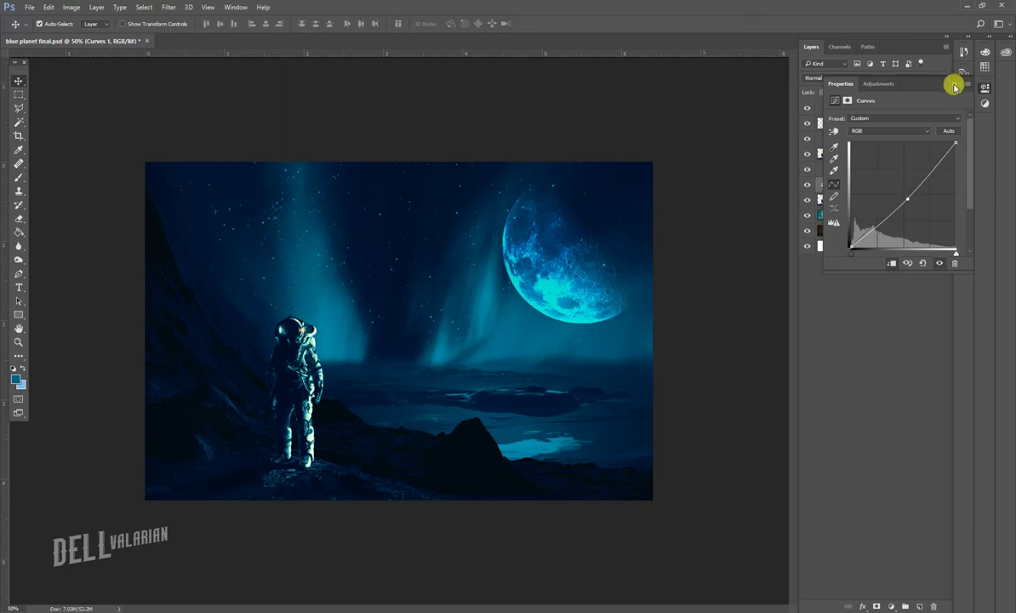
left_click(953, 85)
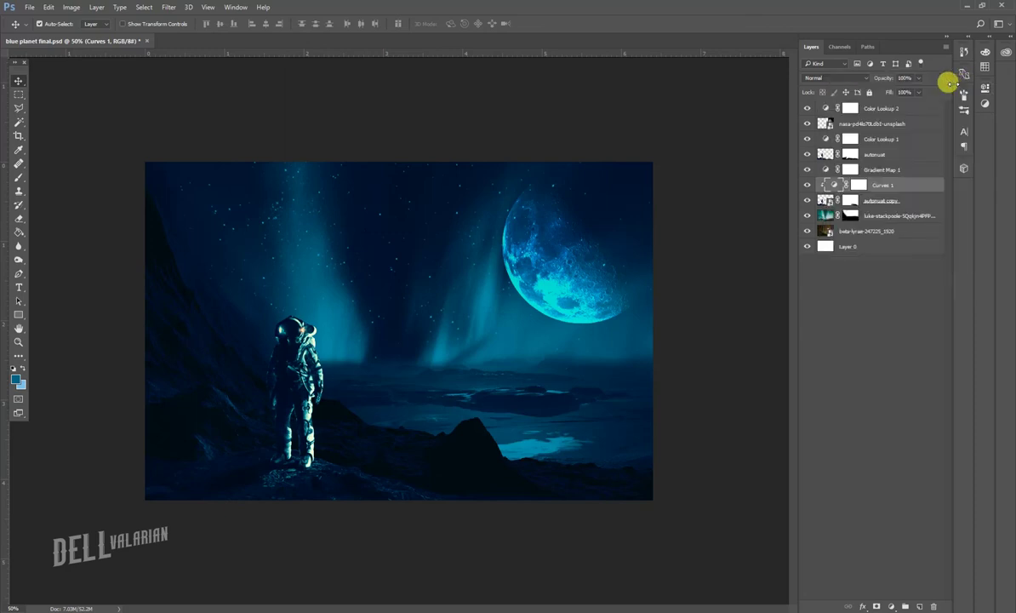
left_click(869, 324)
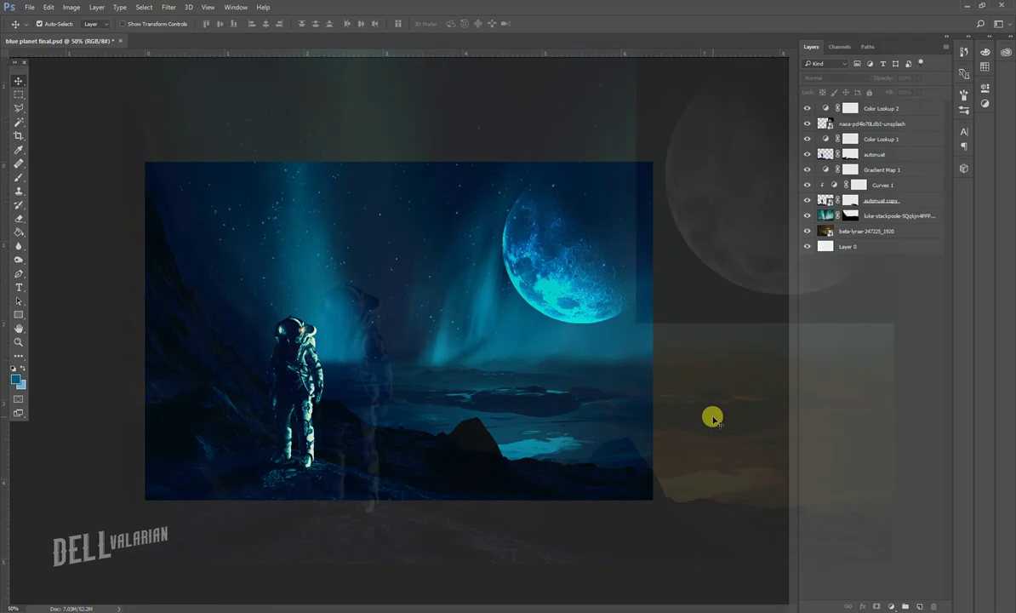